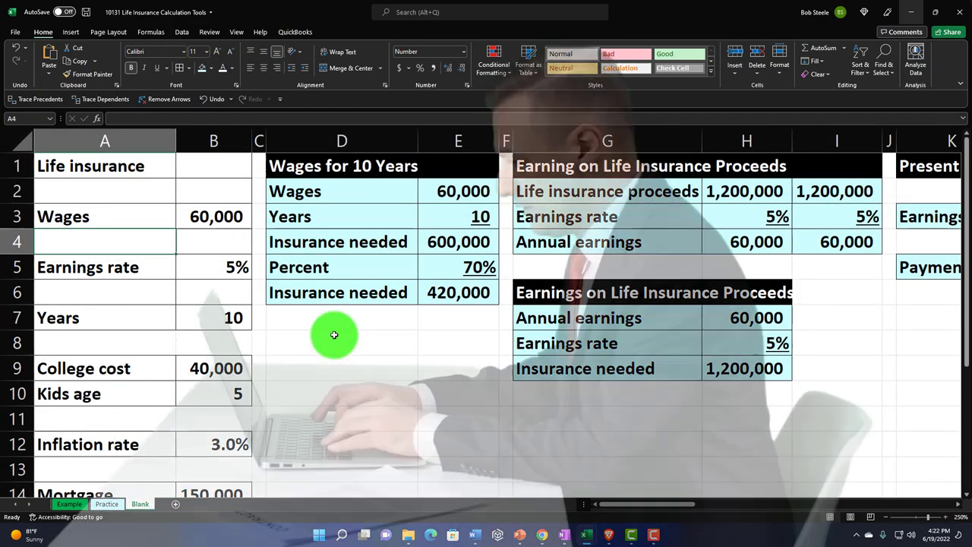
Step: Examine the Wages for 10 Years calculation, from the wages input through years and percent to the insurance needed
left_click(334, 335)
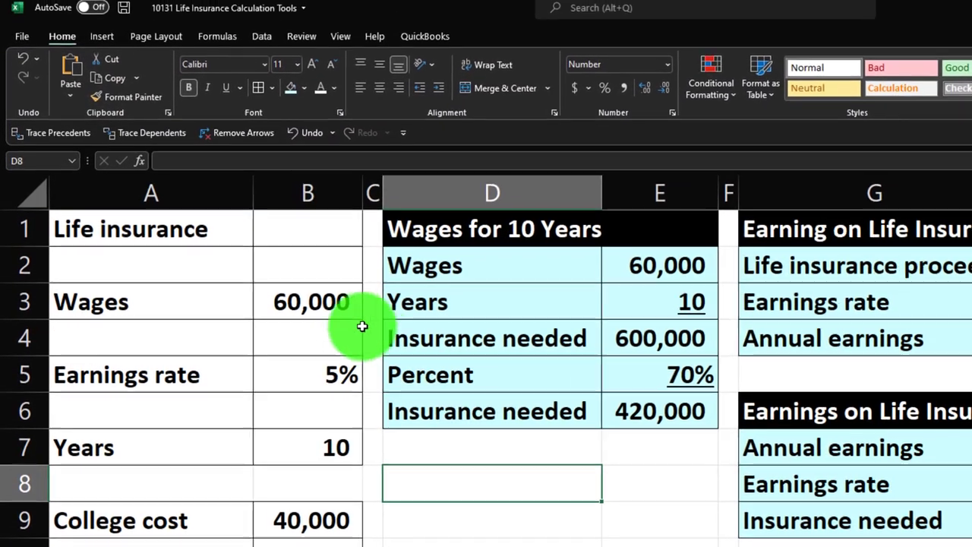
left_click(296, 120)
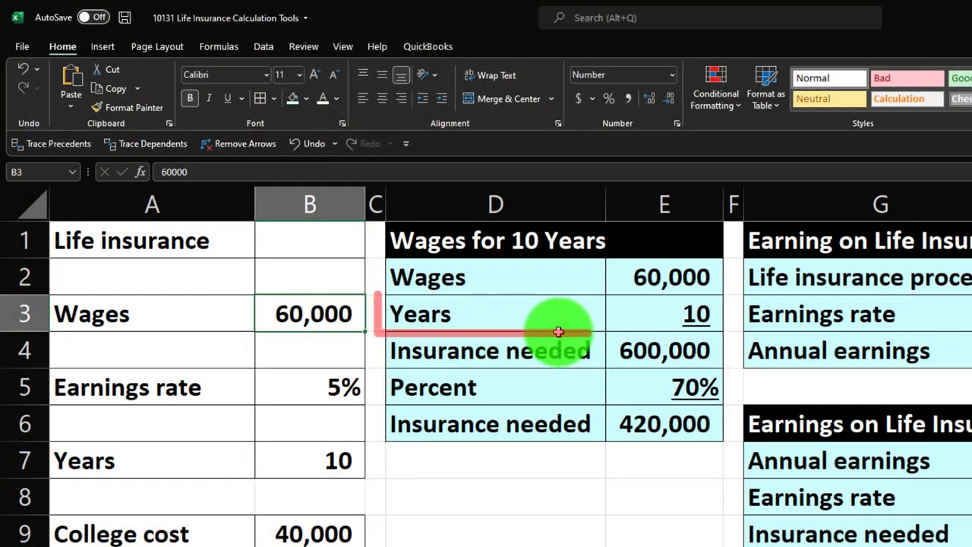
left_click(656, 308)
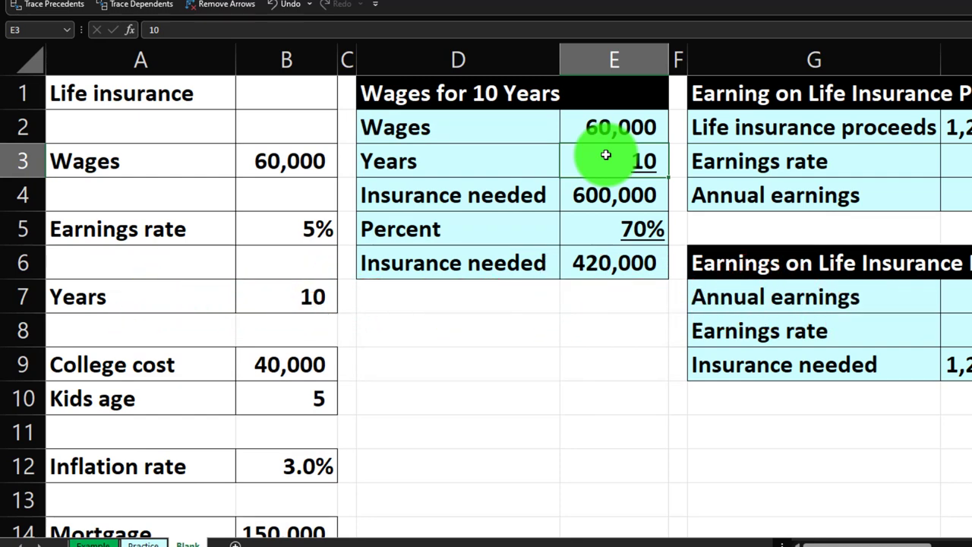
key("Down")
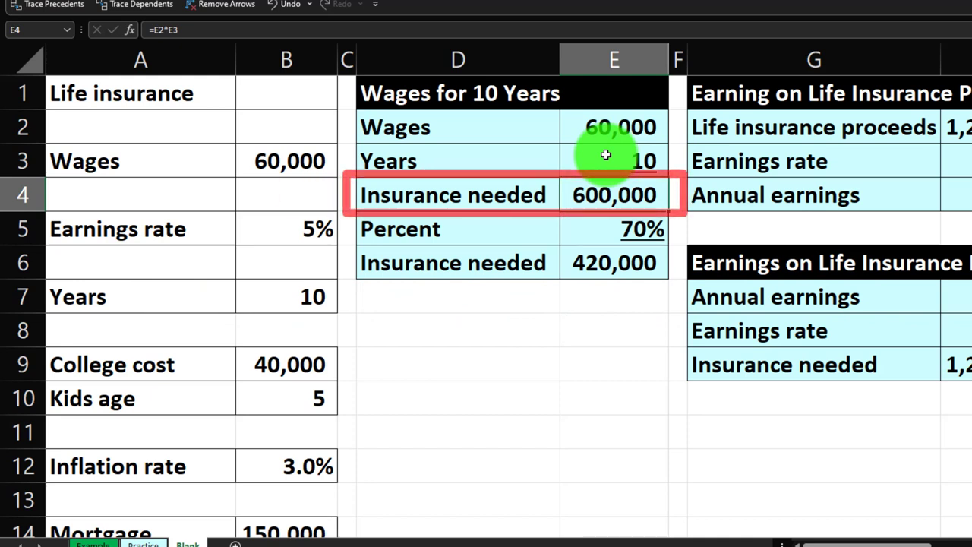
key("Down")
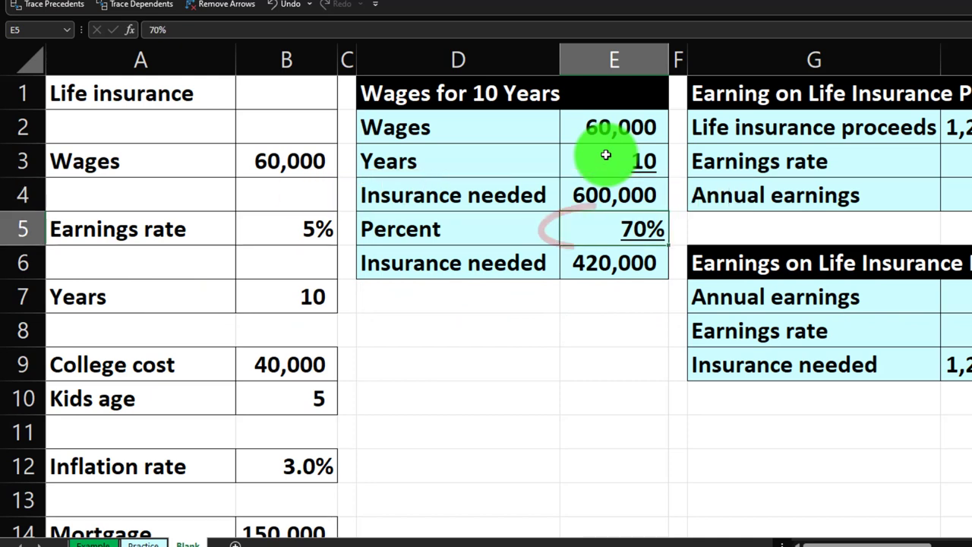
key("Down")
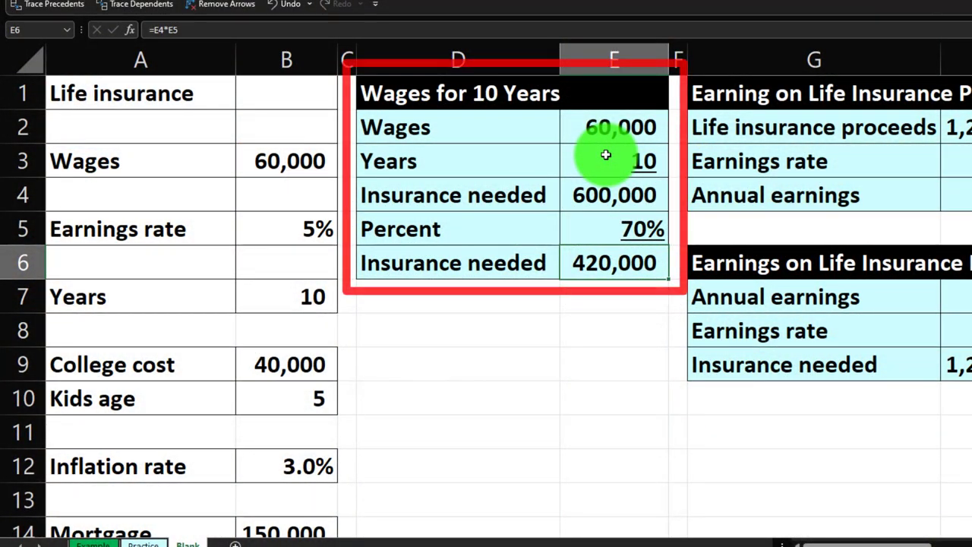
Step: Examine the formulas in the Earning on Life Insurance Proceeds table in column H
key("Right")
key("Right")
key("Right")
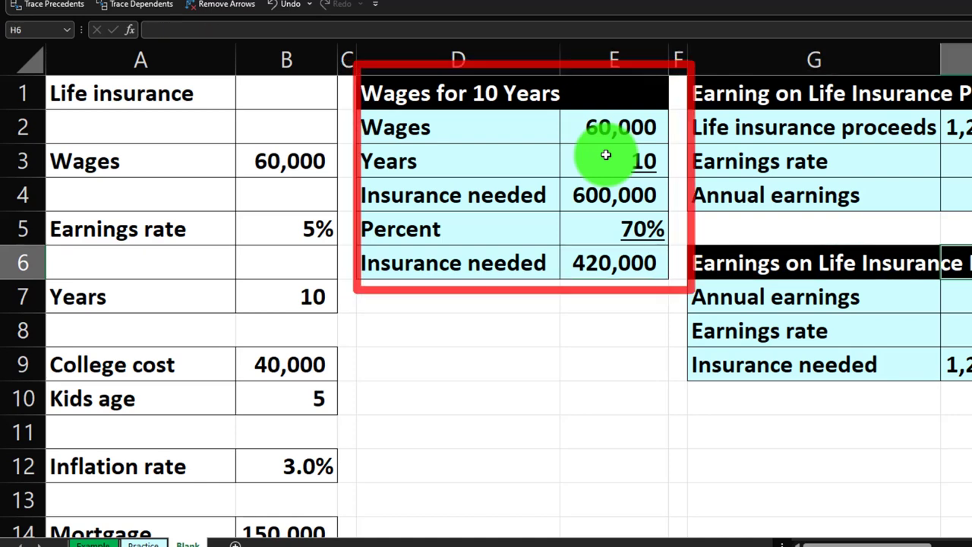
key("Up")
key("Up")
key("Up")
key("Up")
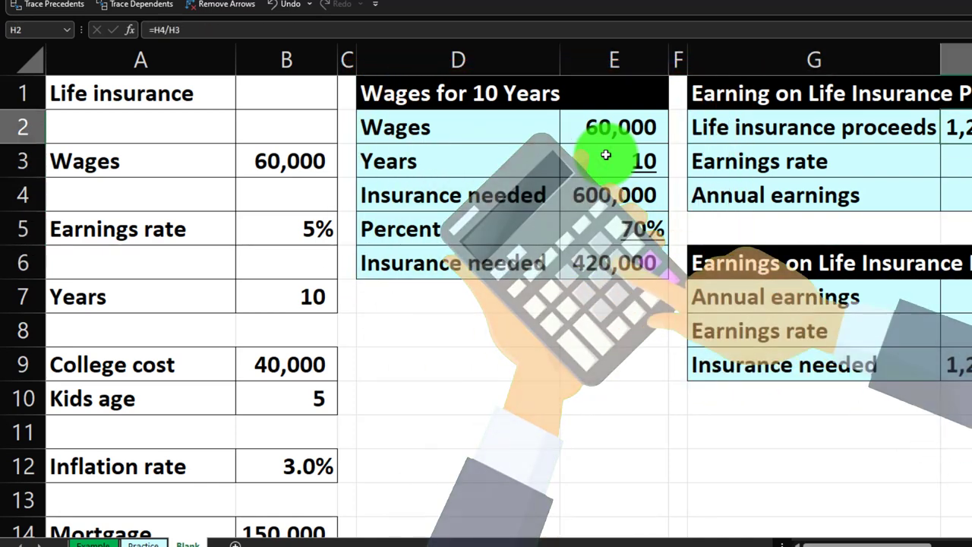
key("Down")
key("Down")
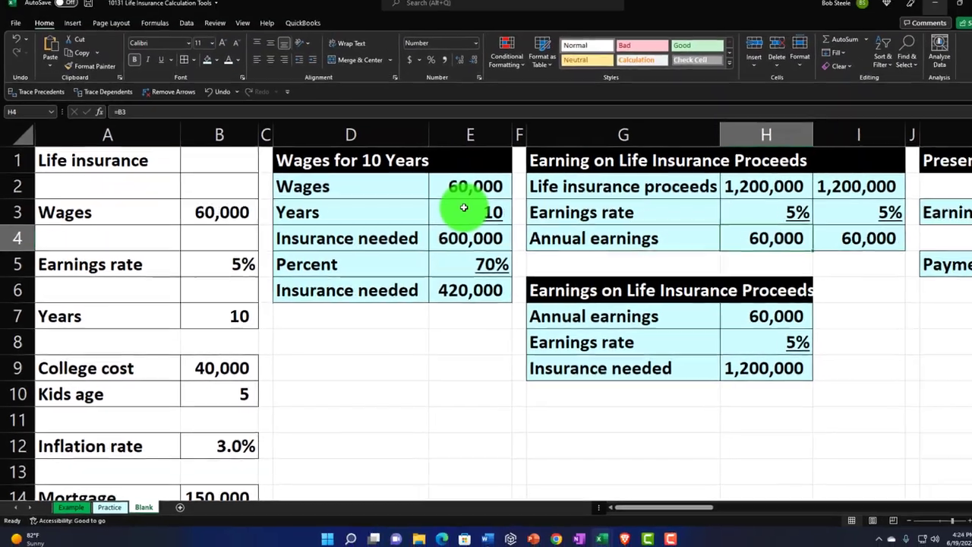
Step: Review the present value calculation and its year-by-year earnings, payment, balance and insurance tables in columns K to T
key("Right")
key("Right")
key("Right")
key("Right")
key("Right")
key("Right")
key("Right")
key("Right")
key("Right")
key("Right")
key("Right")
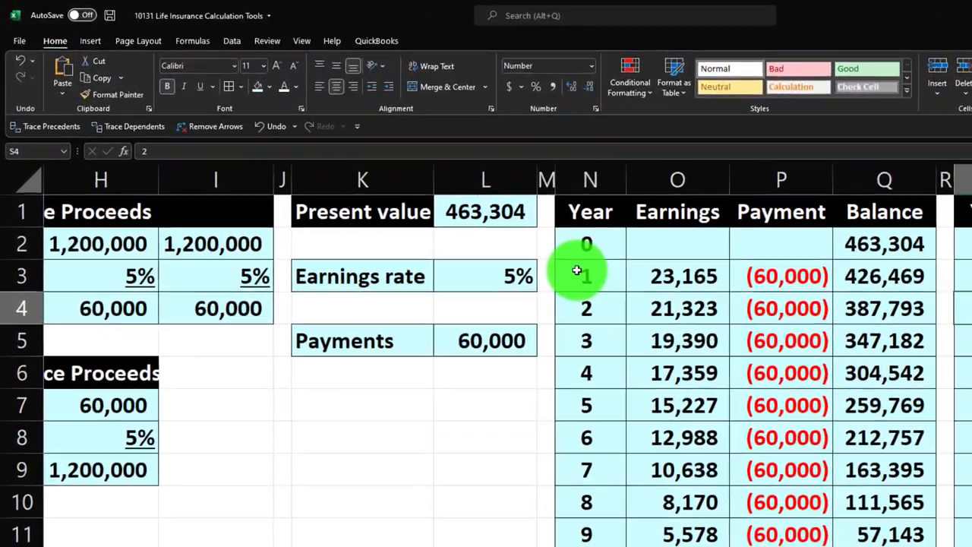
key("Left")
key("Left")
key("Left")
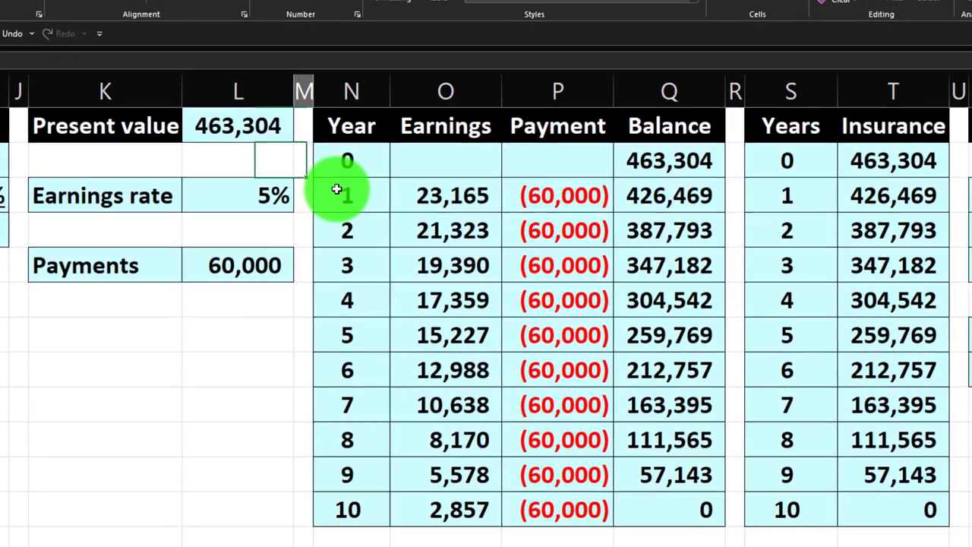
key("Right")
key("Right")
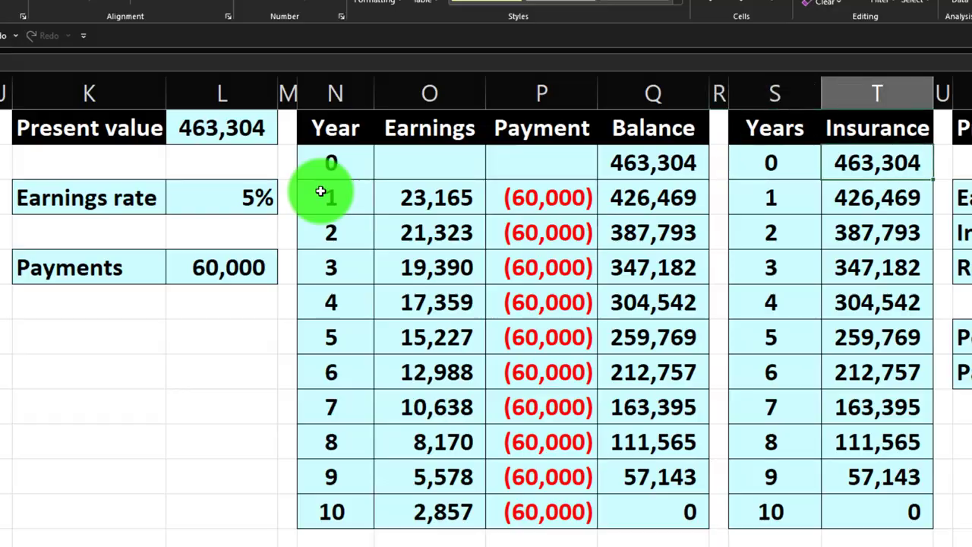
Step: Review the inflation-adjusted present value calculation and its yearly balance and insurance tables in columns V to AK
scroll(320, 191, "right", 10)
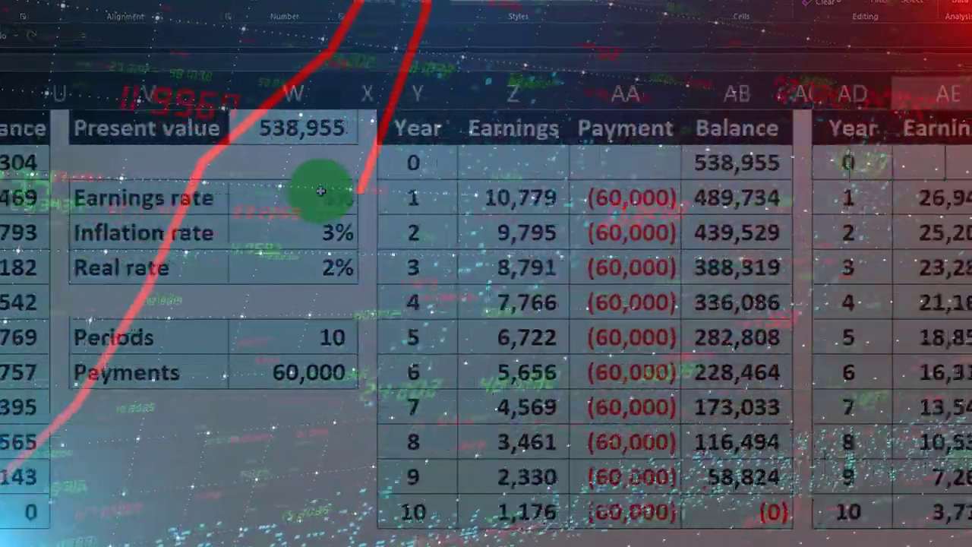
scroll(320, 191, "right", 5)
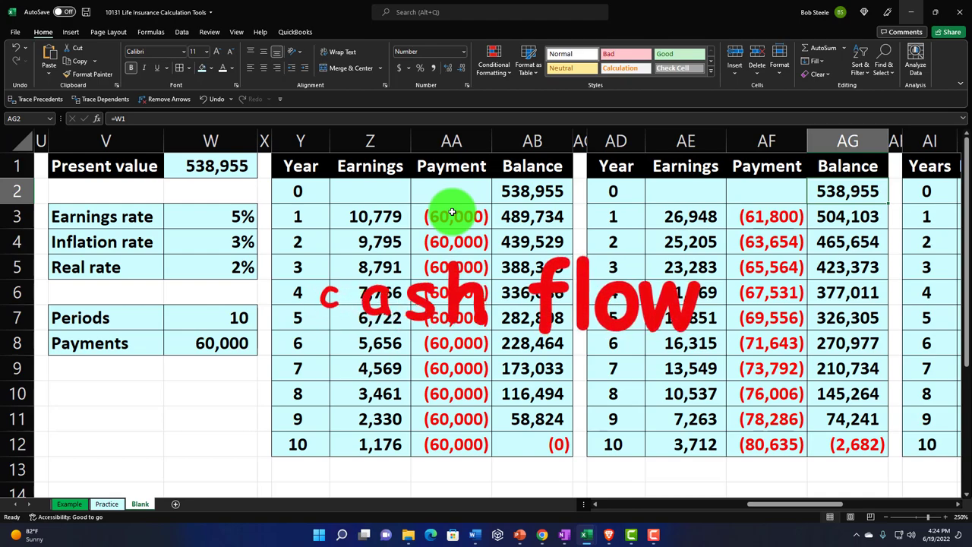
key("Down")
key("Down")
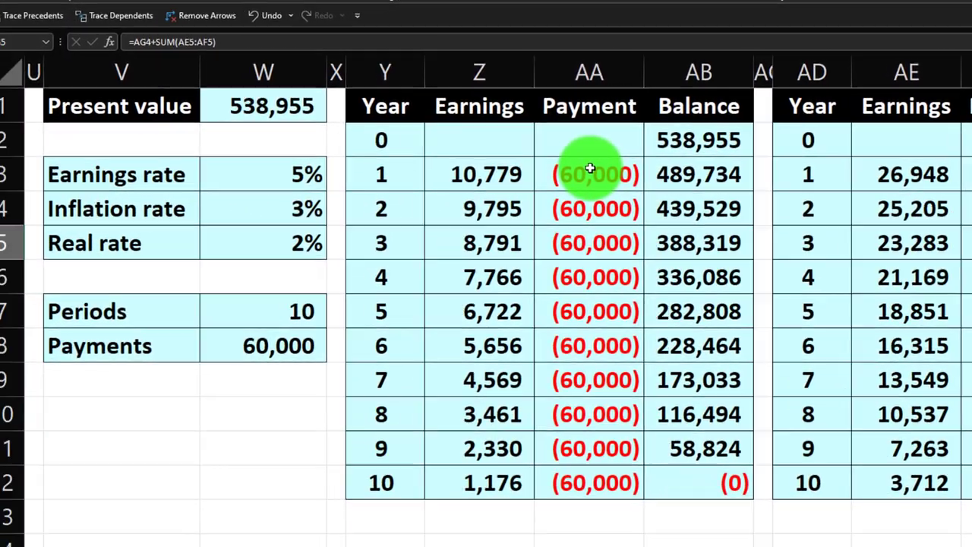
key("Right")
key("Right")
key("Right")
key("Right")
key("Right")
key("Right")
key("Right")
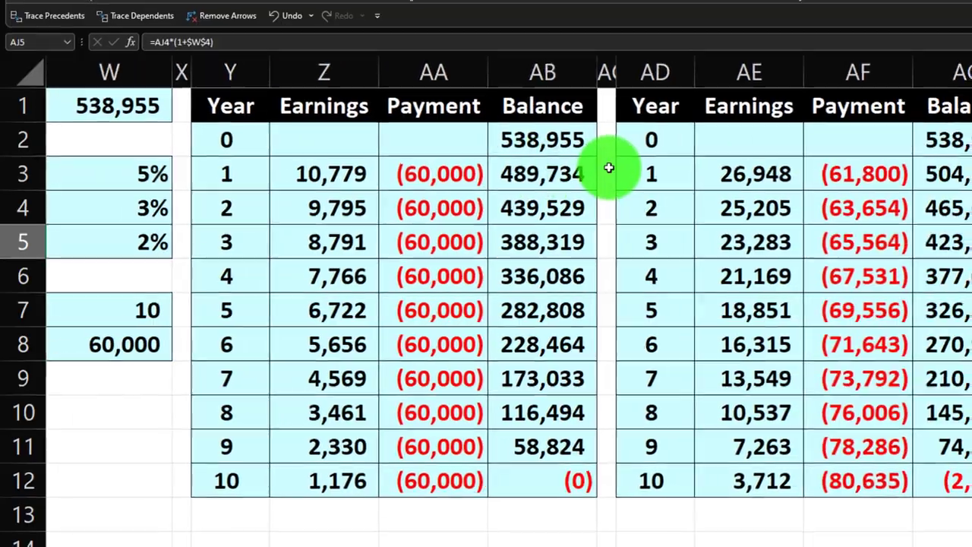
Step: Review the Cost of College calculation and go through its yearly insurance and balance tables in columns AM to AV
key("Right")
key("Right")
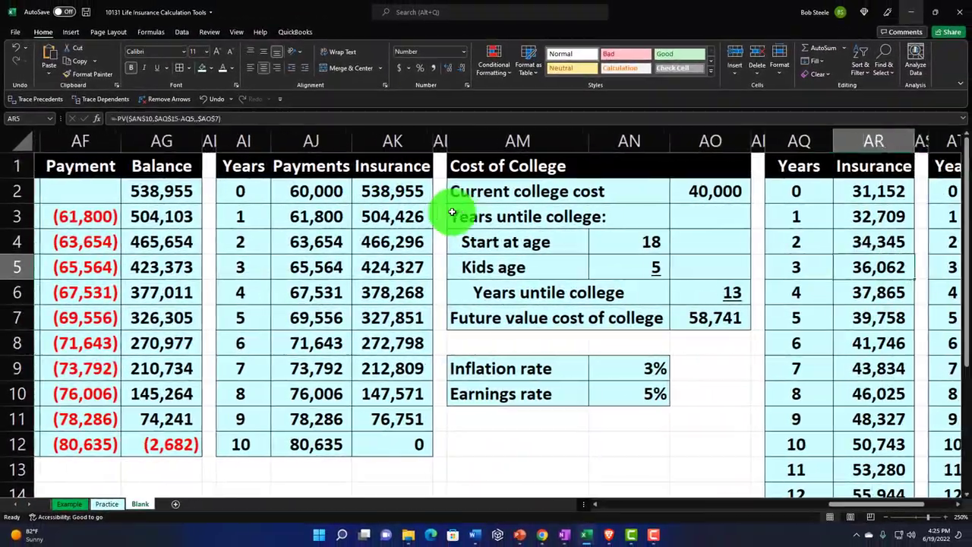
key("Right")
key("Right")
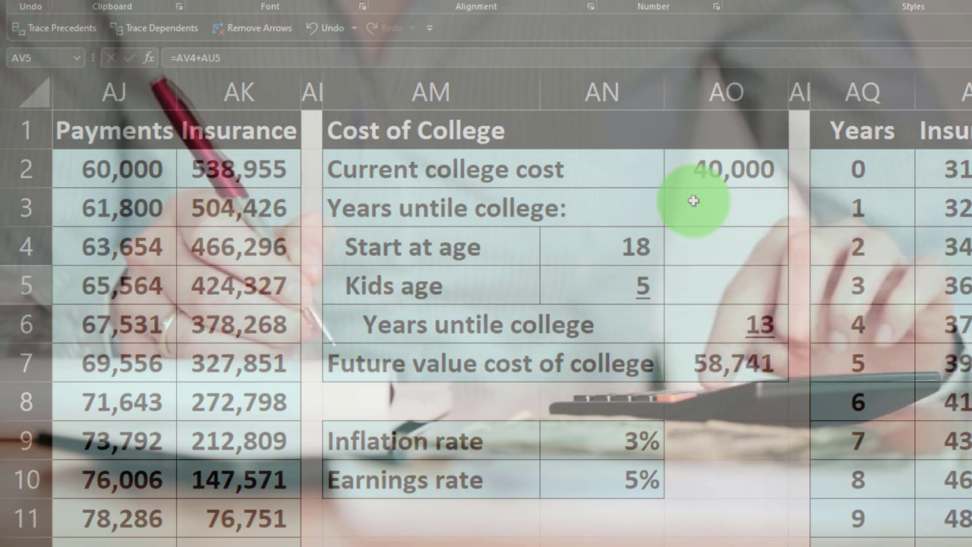
key("Up")
key("Up")
key("Up")
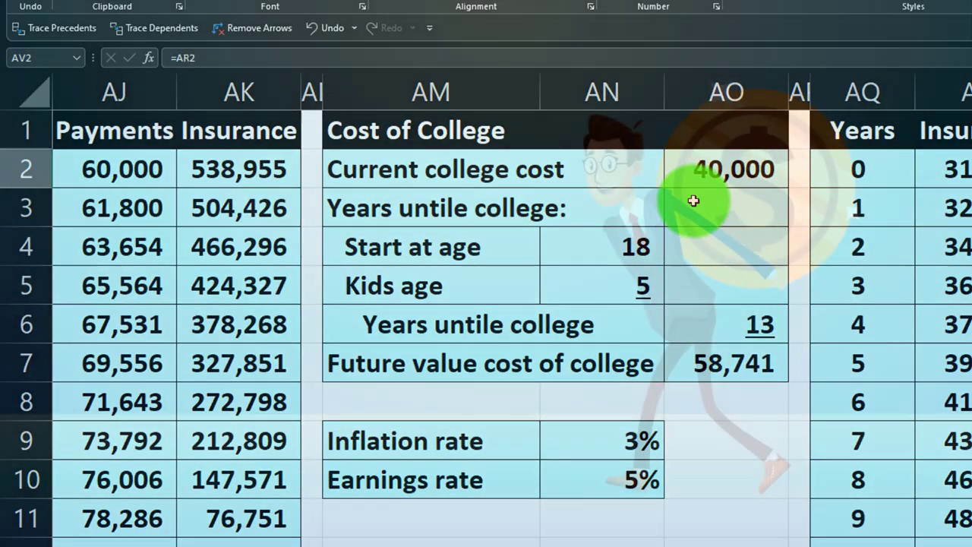
key("Down")
key("Down")
key("Down")
key("Down")
key("Down")
key("Down")
key("Down")
key("Down")
key("Down")
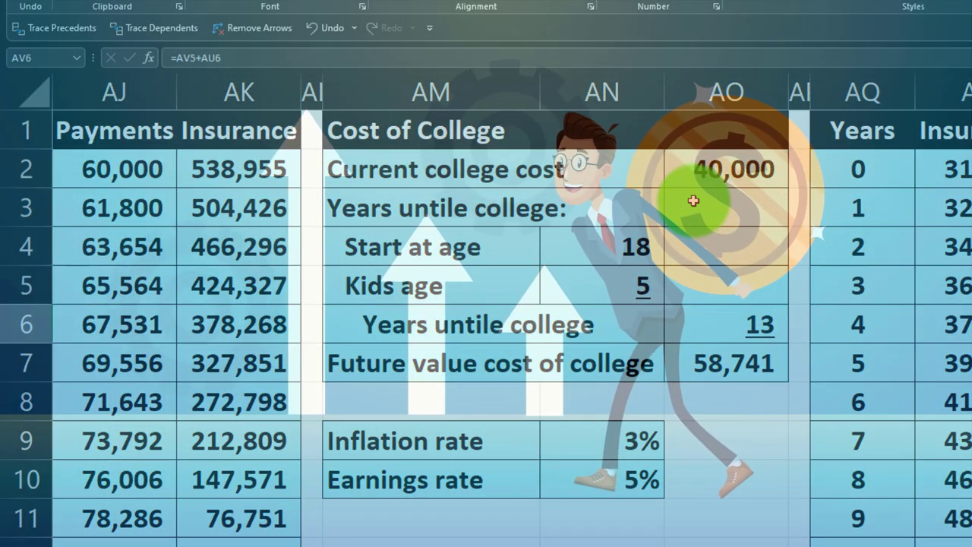
key("Down")
key("Down")
key("Down")
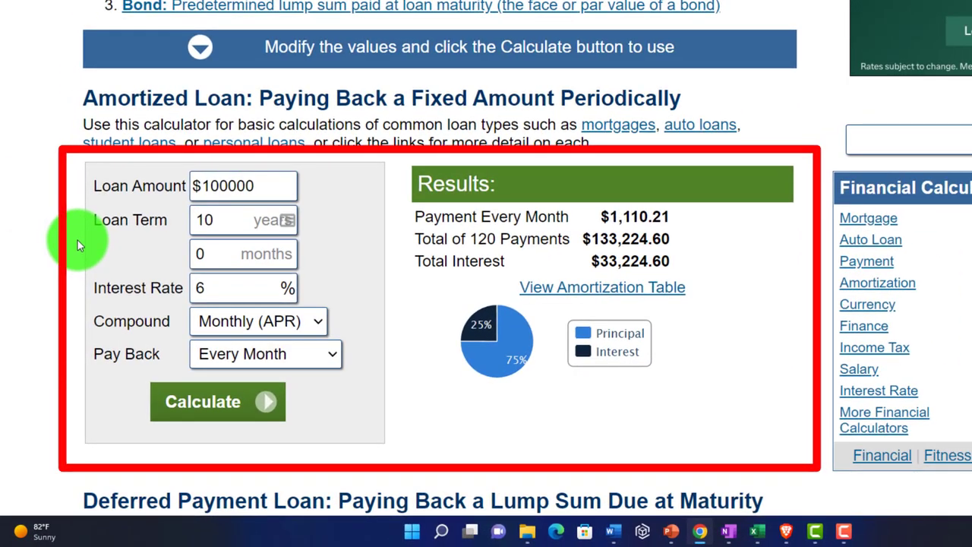
Step: Switch from the browser's loan calculator to the 10131 Life Insurance Calculation Tools workbook in Excel
mouse_move(511, 382)
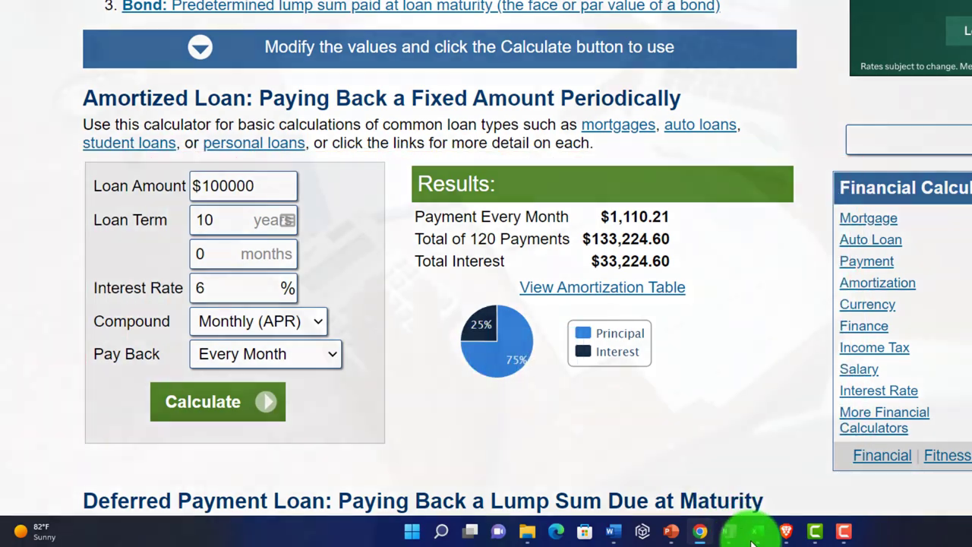
mouse_move(752, 539)
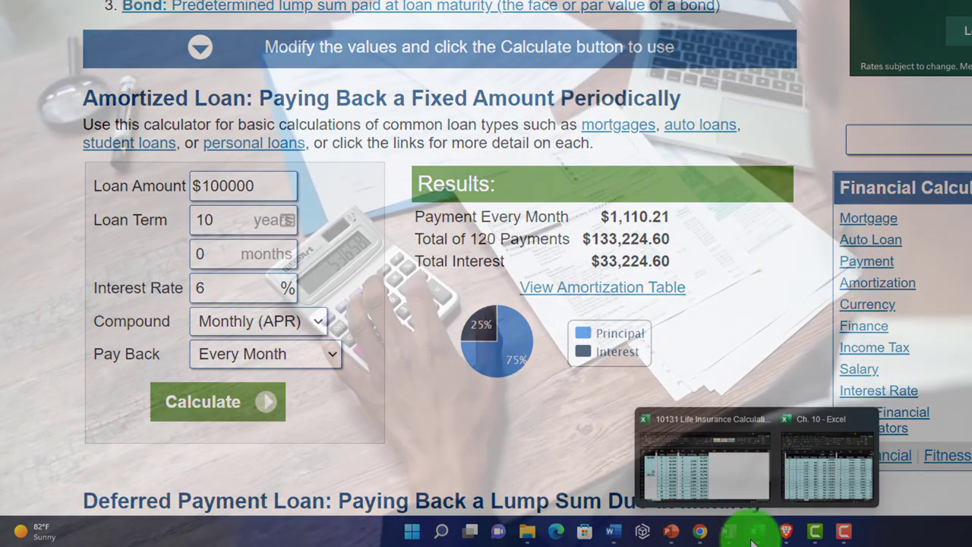
left_click(754, 470)
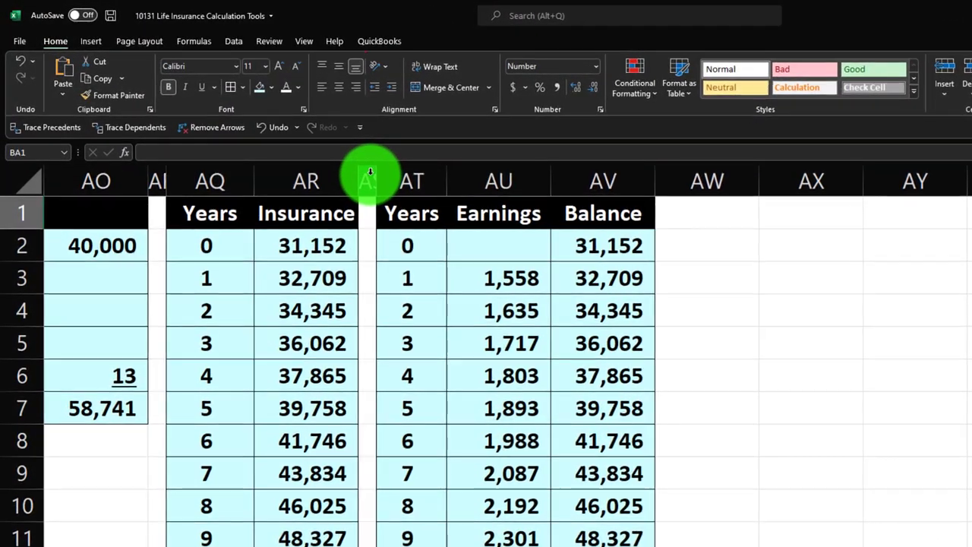
Step: Apply the narrow spacer format of column AS to column AW with Format Painter, and widen column AX
left_click(370, 173)
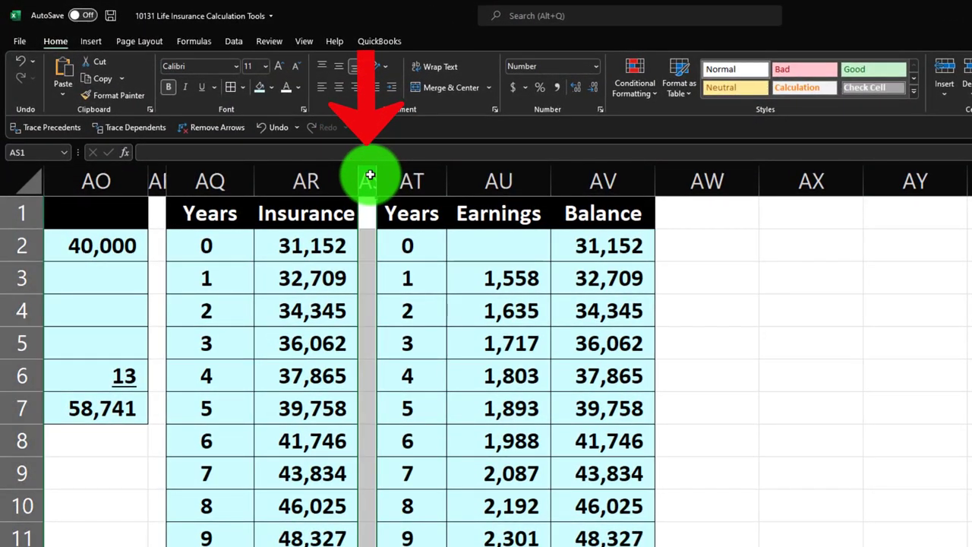
left_click(112, 95)
left_click(688, 181)
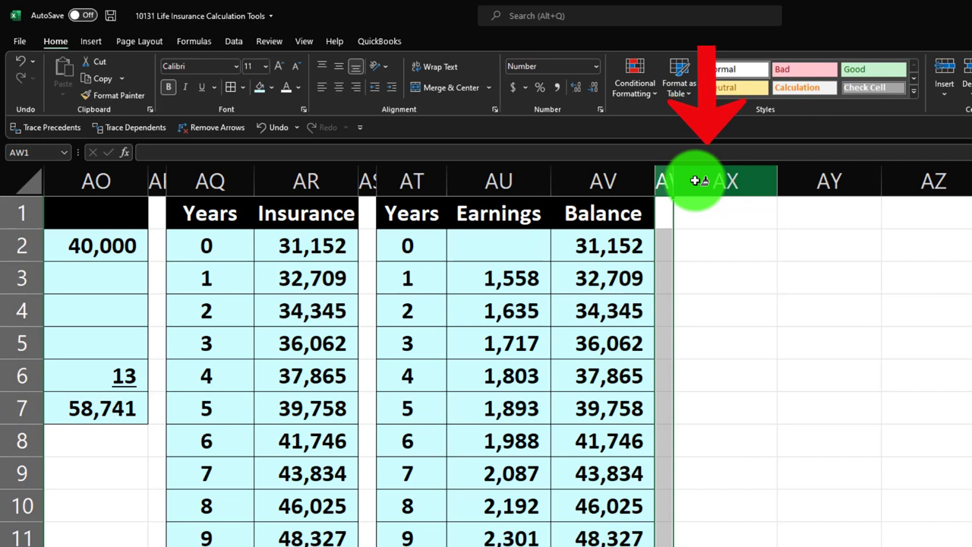
left_click(733, 215)
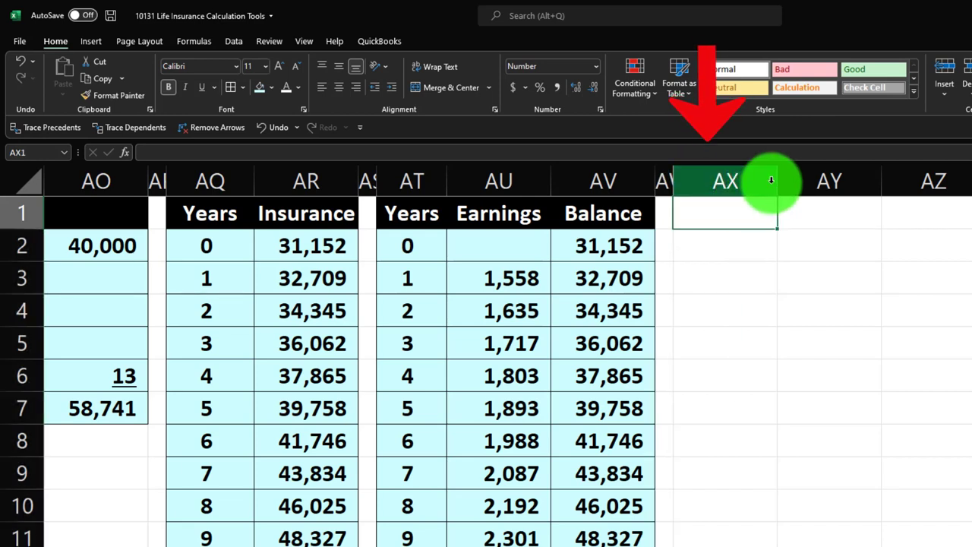
left_click_drag(778, 181, 832, 182)
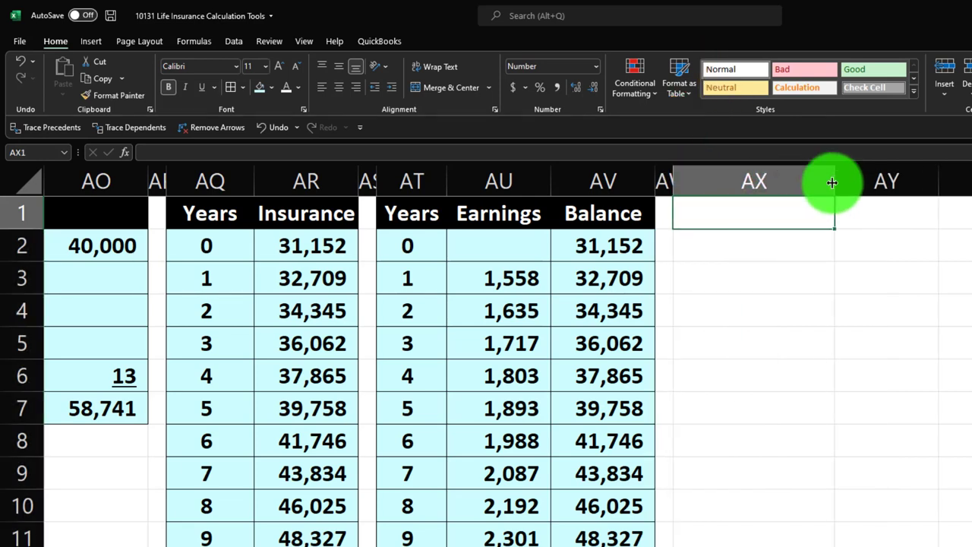
Step: Enter a formula in AX1 that links to the Mortgage label in A14
type("=")
key("Left")
key("Left")
key("Left")
key("Left")
key("Left")
key("Left")
key("Left")
key("Left")
key("Left")
key("Left")
key("Left")
key("Left")
key("Left")
key("Left")
key("Left")
key("Left")
key("Left")
key("Left")
key("Left")
key("Left")
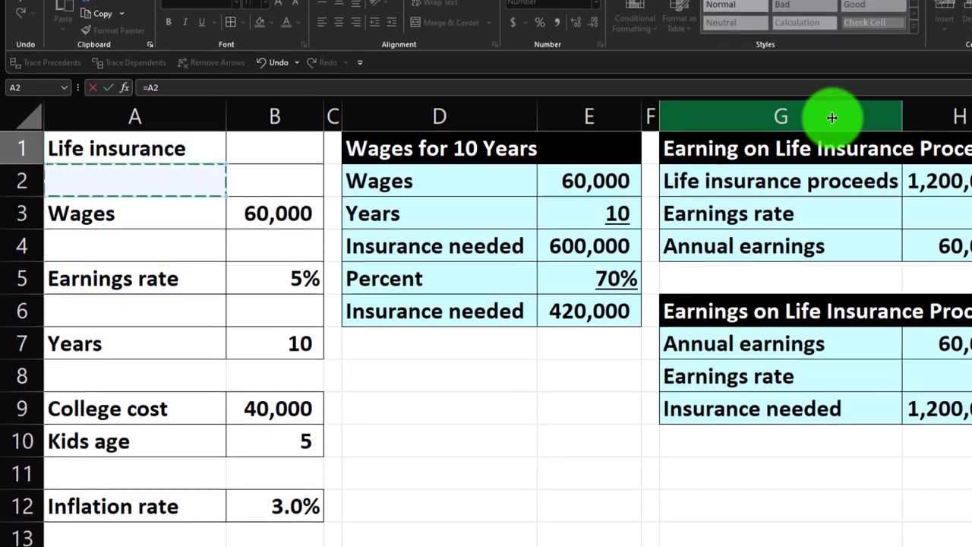
key("Down")
key("Down")
key("Down")
key("Down")
key("Down")
key("Down")
key("Down")
key("Down")
key("Down")
key("Down")
key("Down")
key("Down")
key("Down")
key("Down")
key("Down")
key("Down")
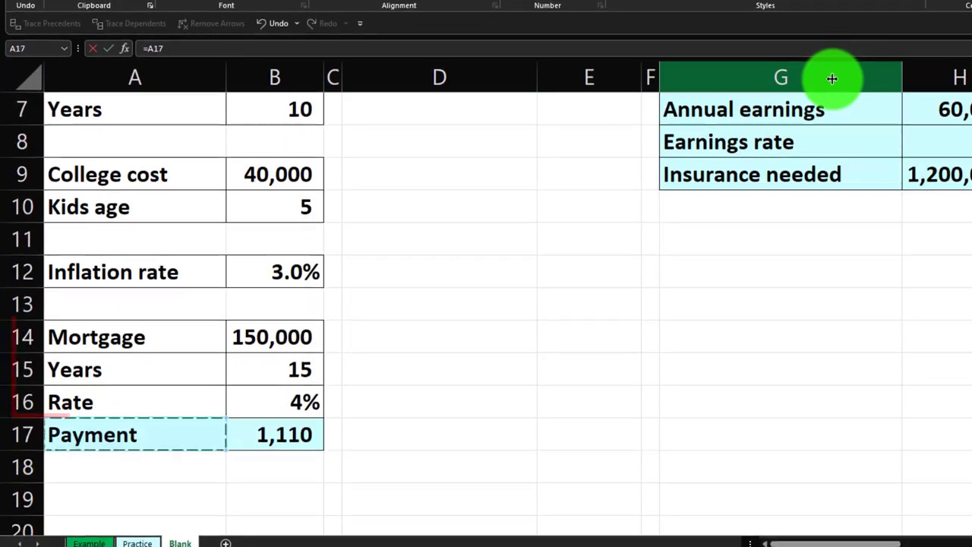
key("Up")
key("Up")
key("Up")
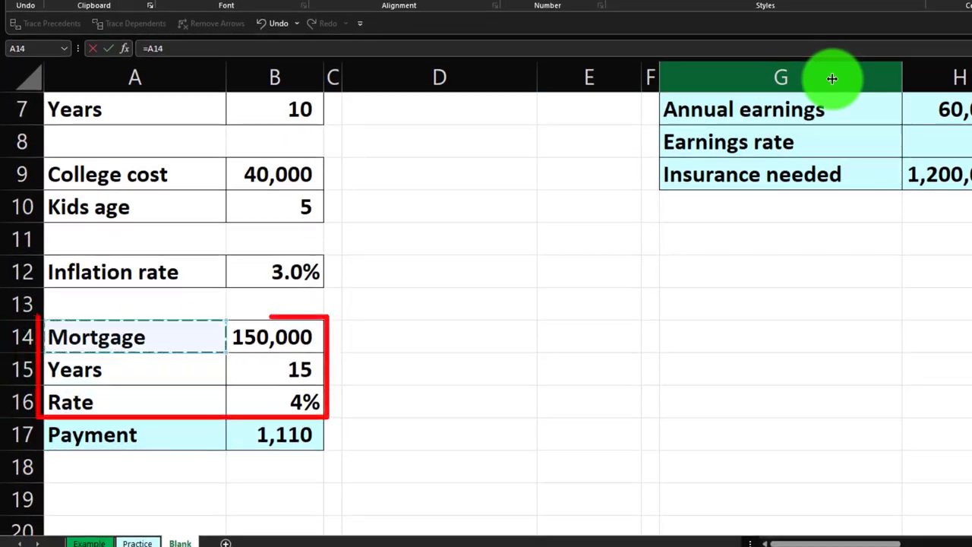
key("Down")
key("Down")
key("Up")
key("Up")
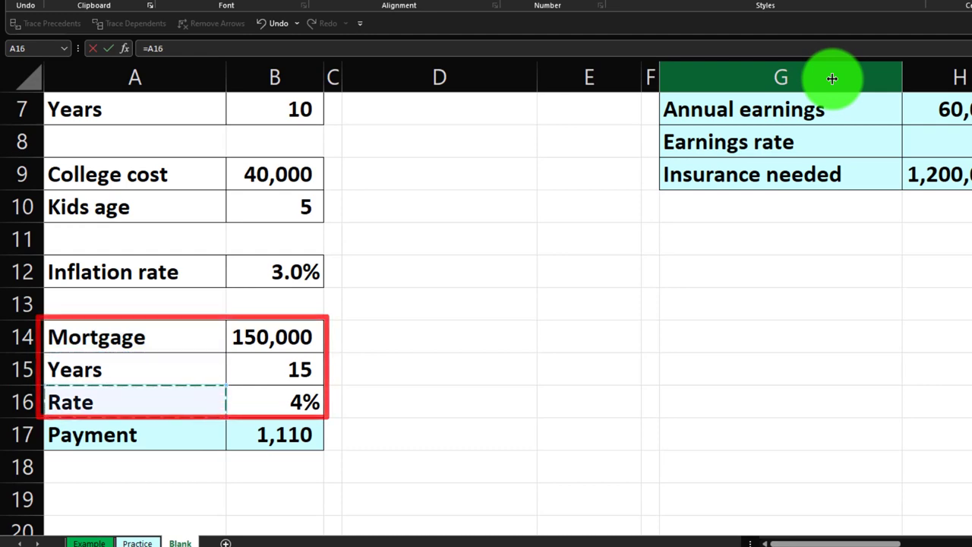
key("Right")
key("Return")
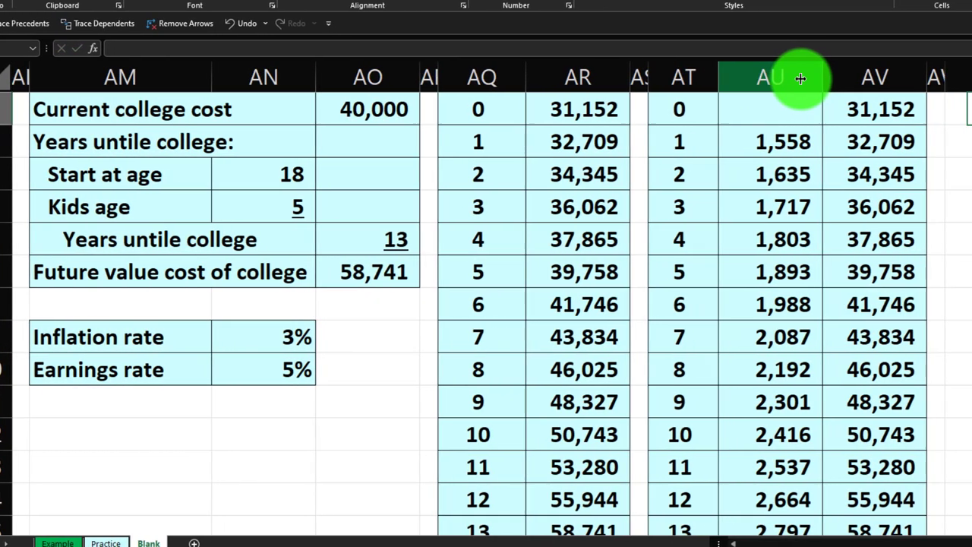
Step: Fill the label formula in AX1 down to AX3 to bring in the Years and Rate labels
key("Up")
key("Right")
key("Right")
left_click(658, 119)
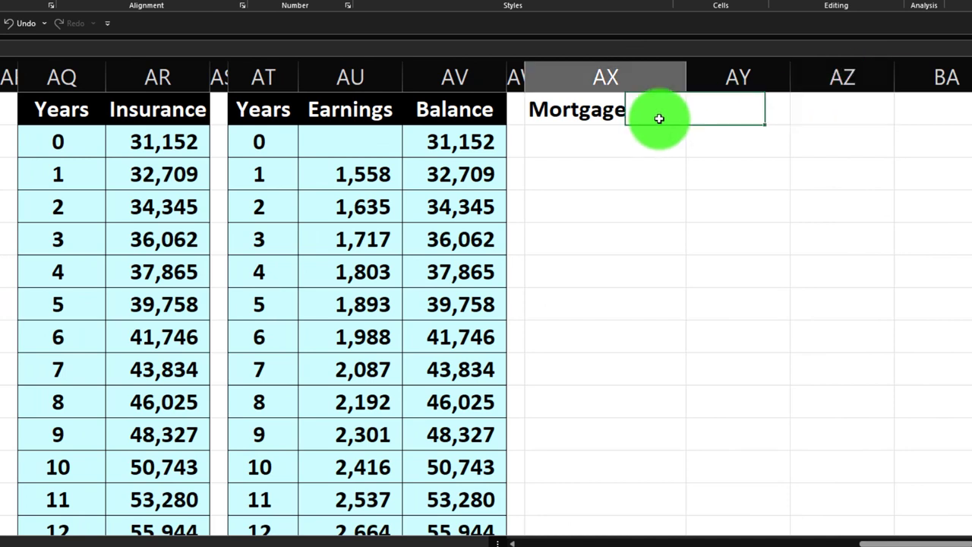
left_click_drag(686, 127, 685, 181)
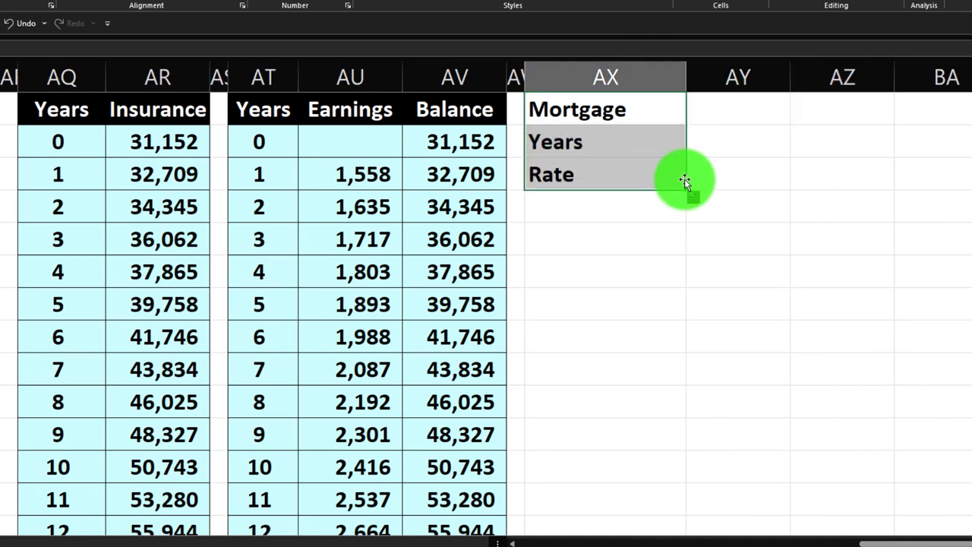
Step: Fill the linked labels down to the Payment label in AX4, and fill AX1:AX4 across into column AY
left_click_drag(685, 208, 685, 209)
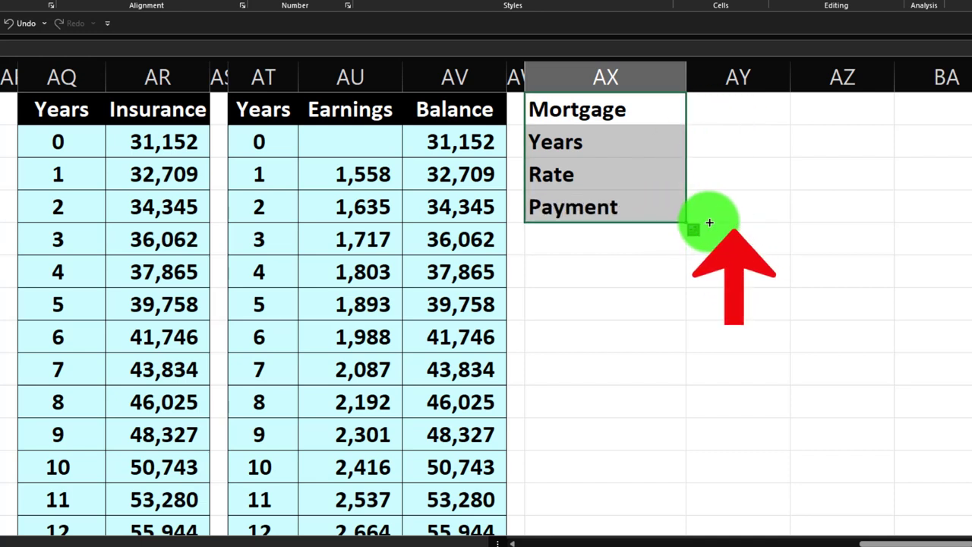
left_click_drag(738, 219, 755, 222)
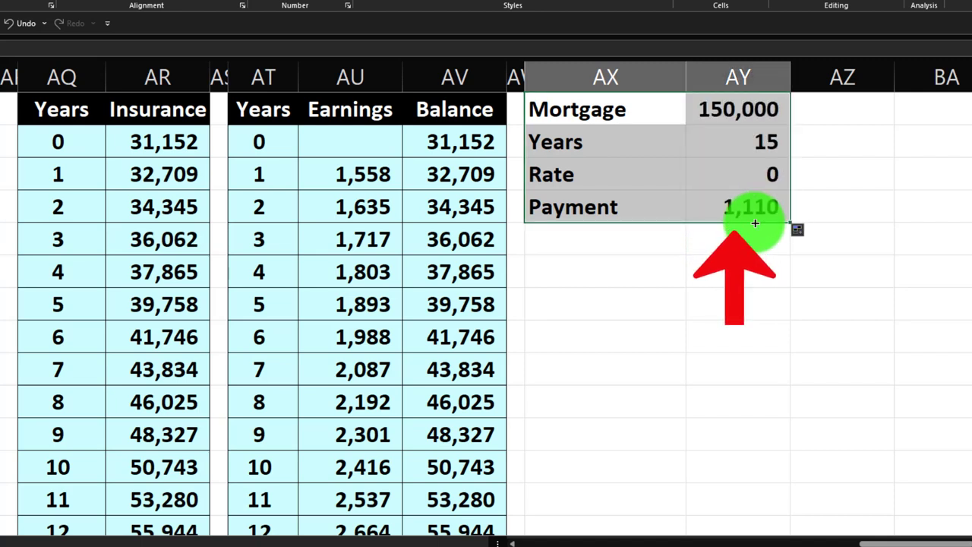
Step: Apply the percentage format to the linked rate in AY3
left_click(729, 109)
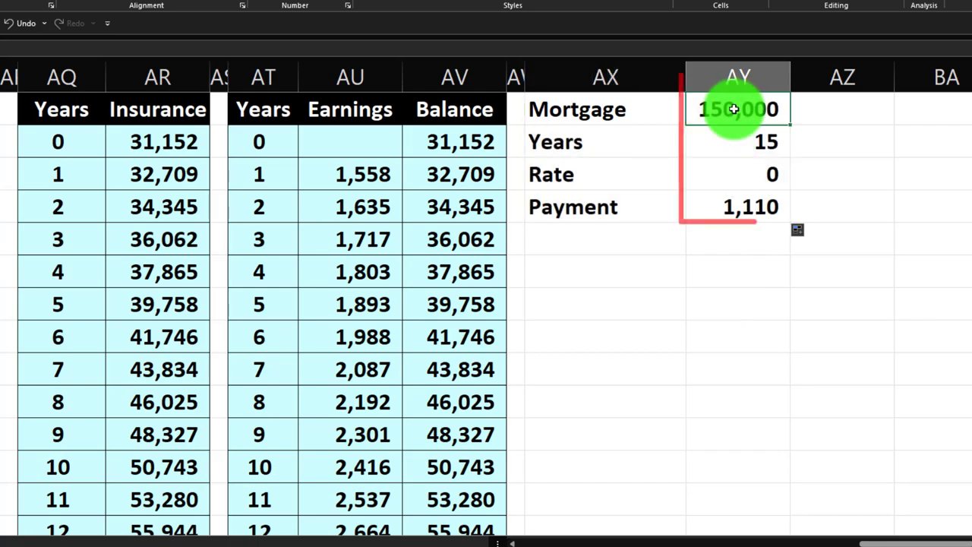
key("Down")
key("Down")
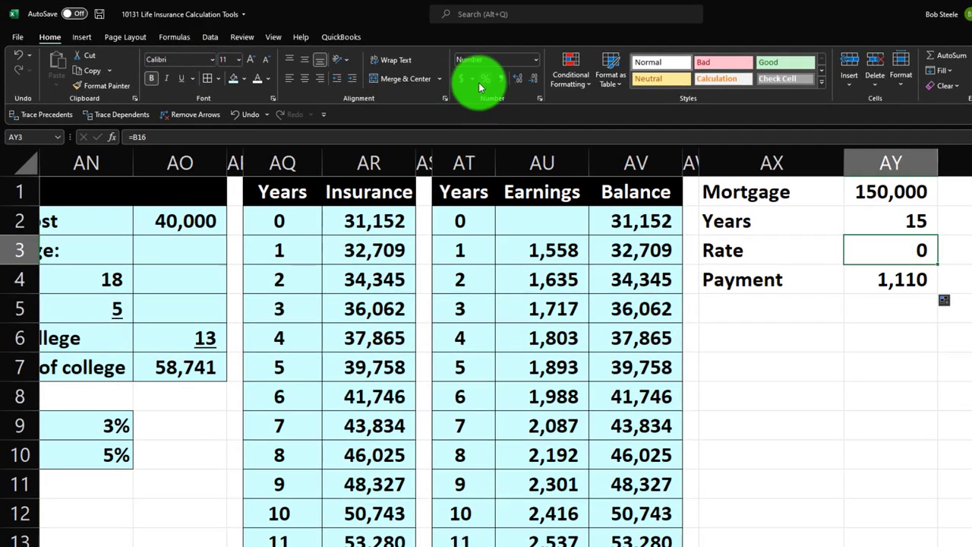
left_click(480, 81)
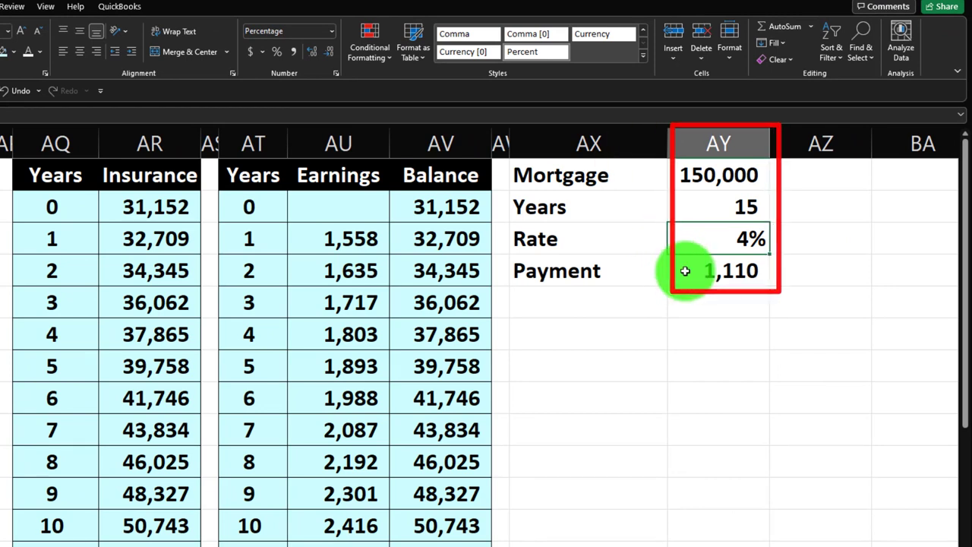
Step: Review the linked mortgage inputs in AY1:AY4 and clear the linked payment formula from AY4
left_click(685, 271)
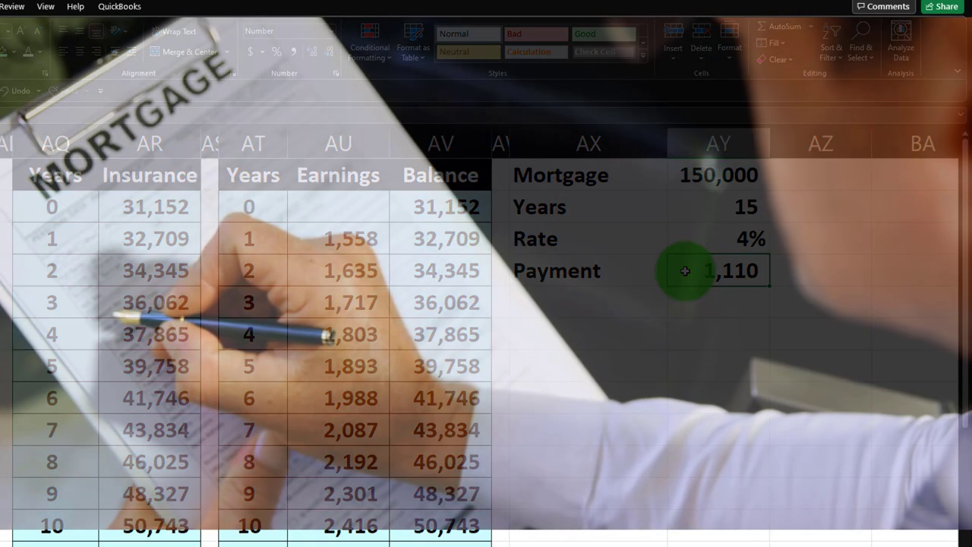
key("Up")
key("Up")
key("Up")
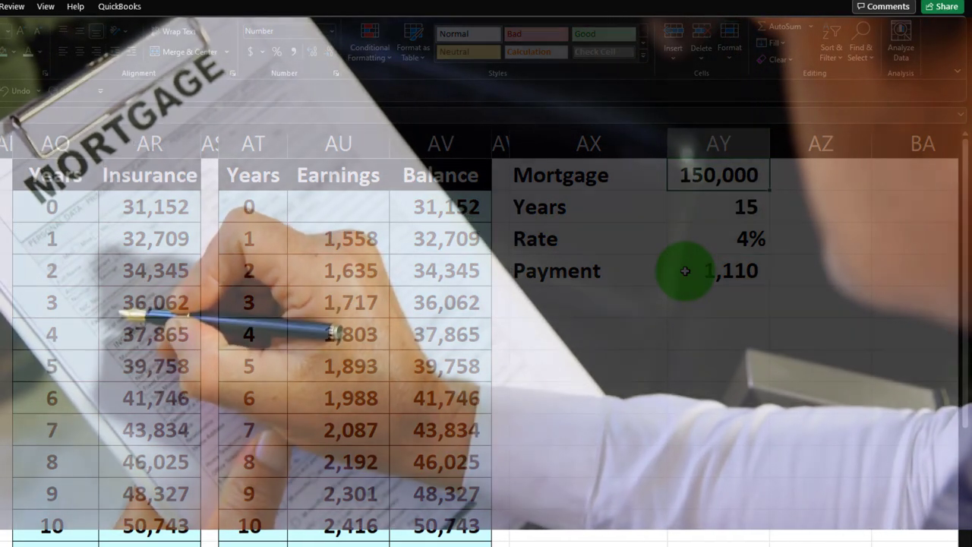
key("Down")
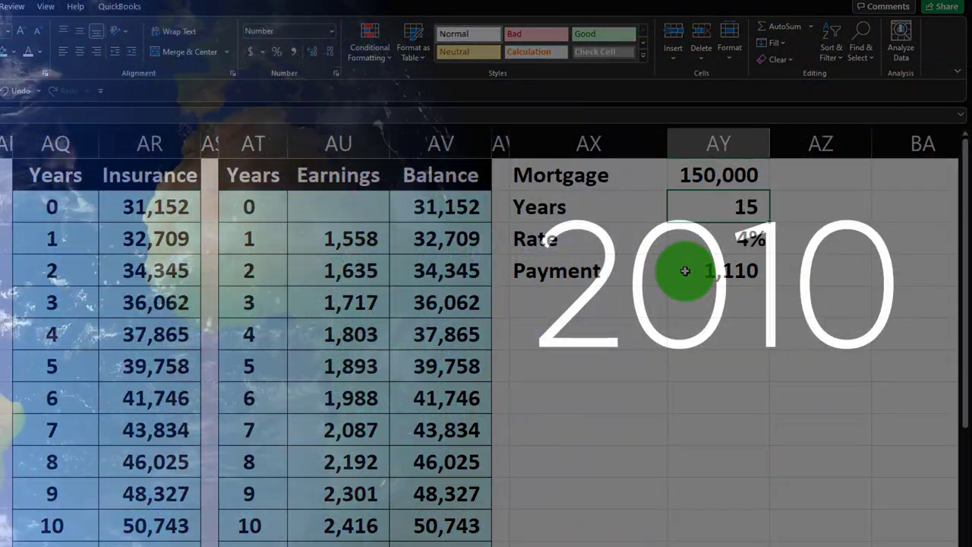
key("Down")
key("Down")
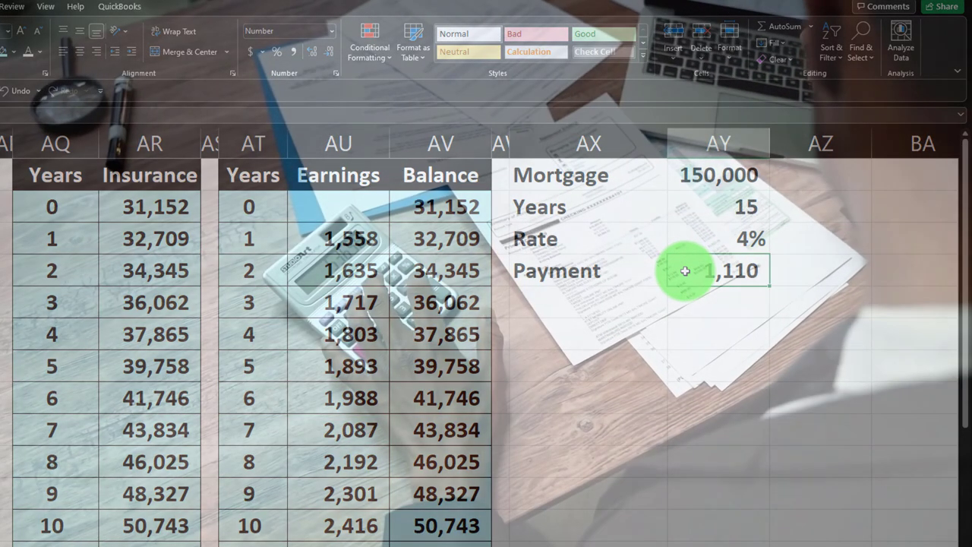
key("Delete")
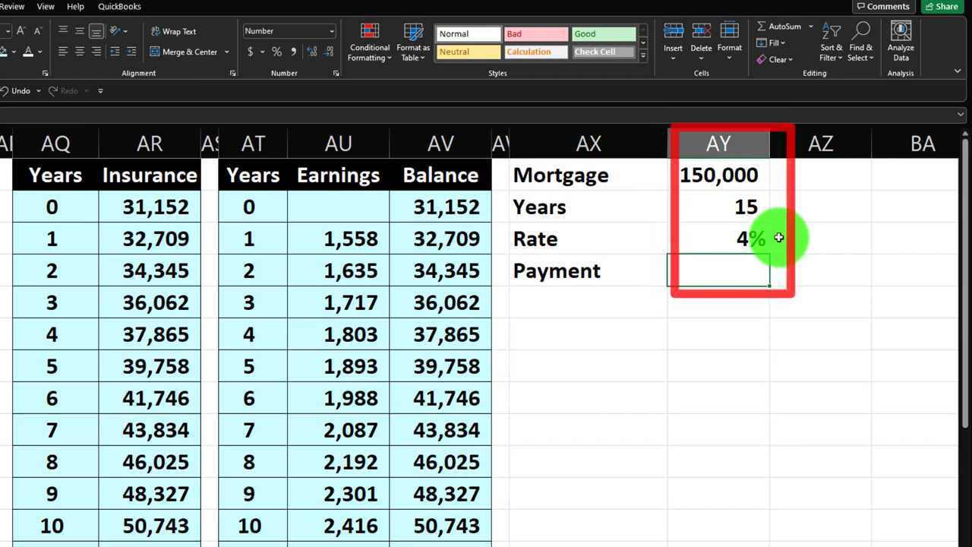
Step: Enter the monthly payment formula -PMT(AY3/12,AY2*12,AY1) in AY4
type("-pmt")
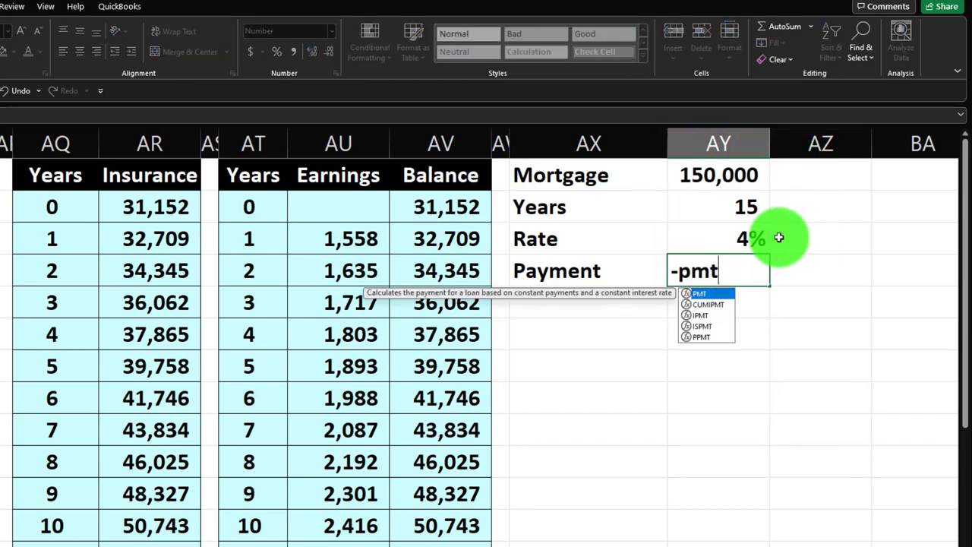
type("(")
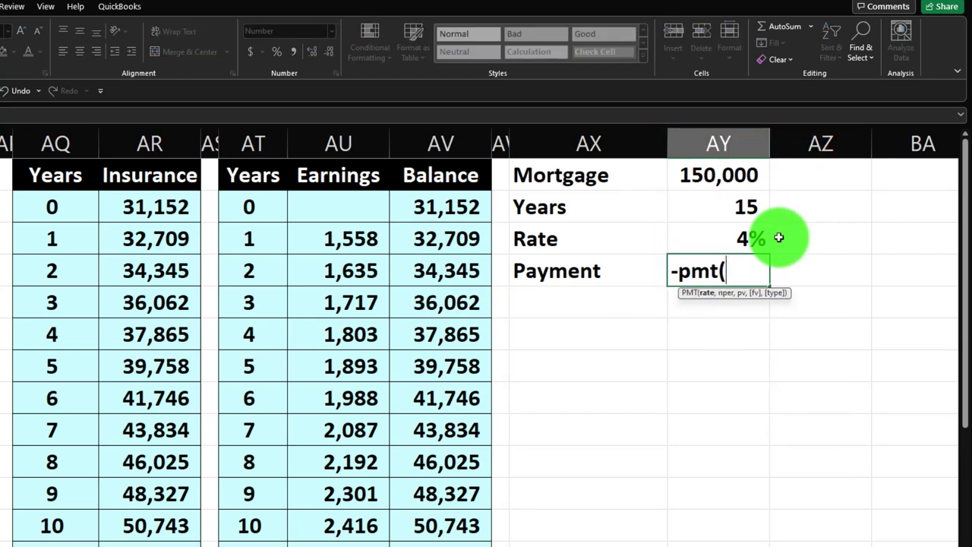
left_click(779, 238)
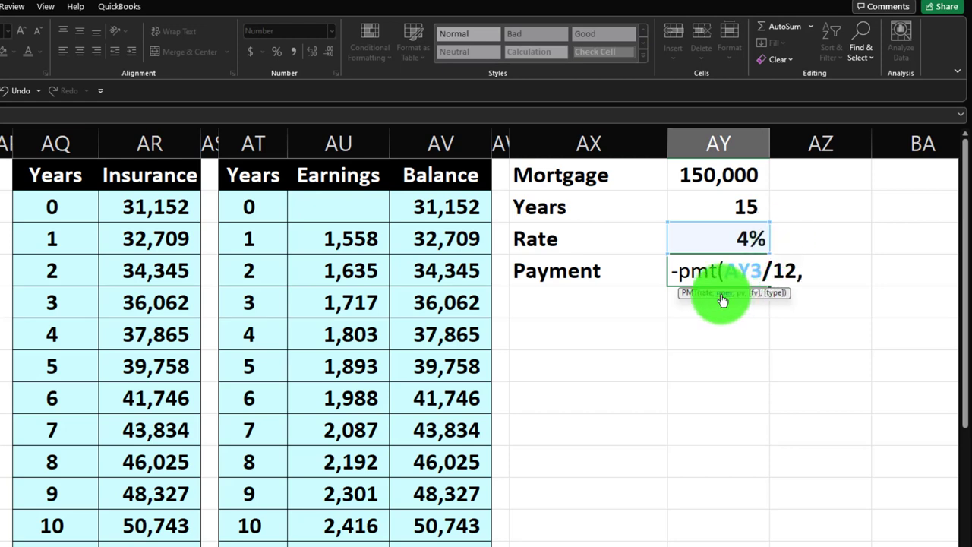
left_click(717, 205)
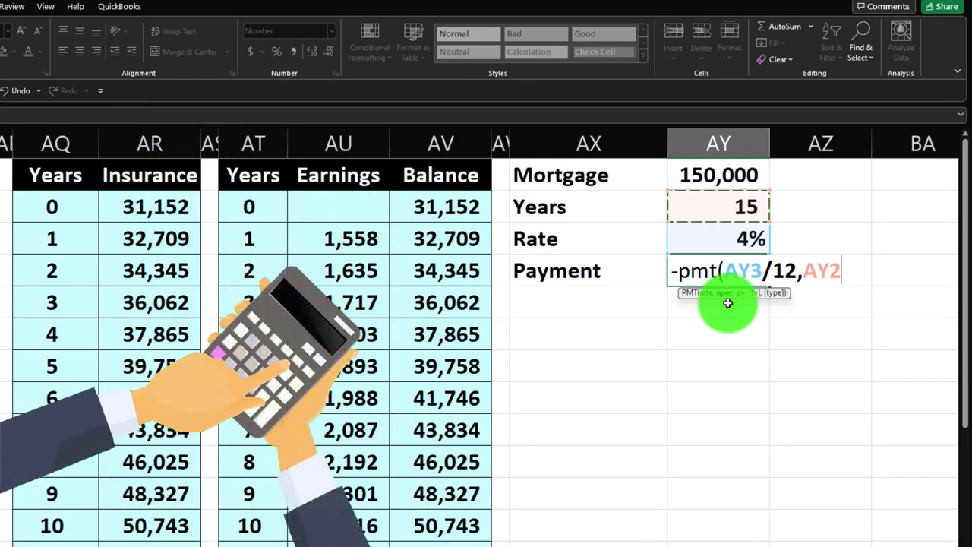
type("*")
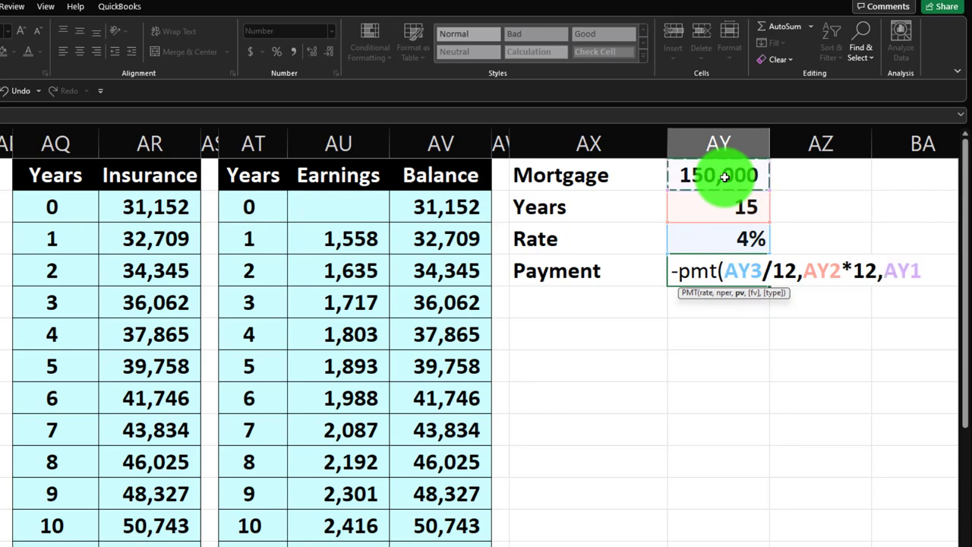
key("Return")
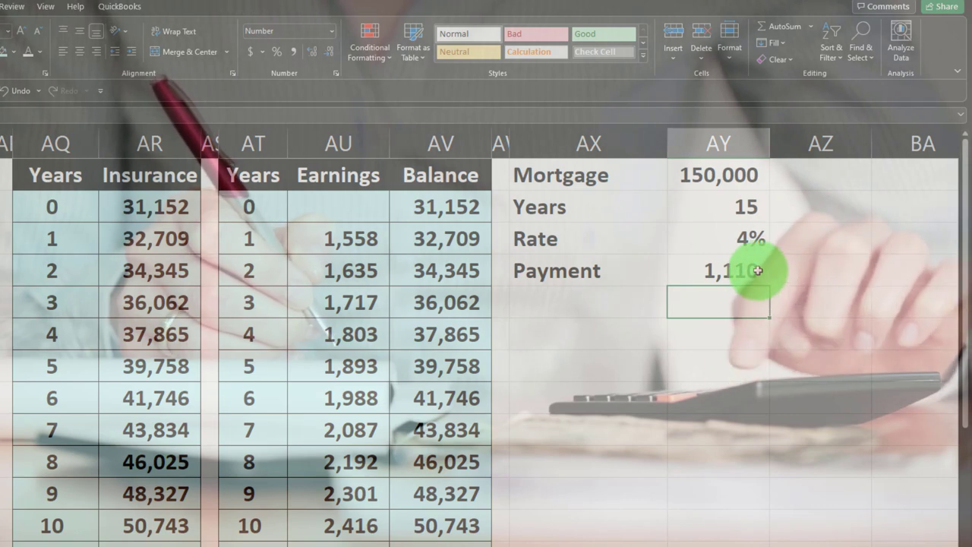
Step: Reopen the payment formula in AY4 to examine its PMT arguments and close it unchanged
left_click(715, 270)
double_click(715, 270)
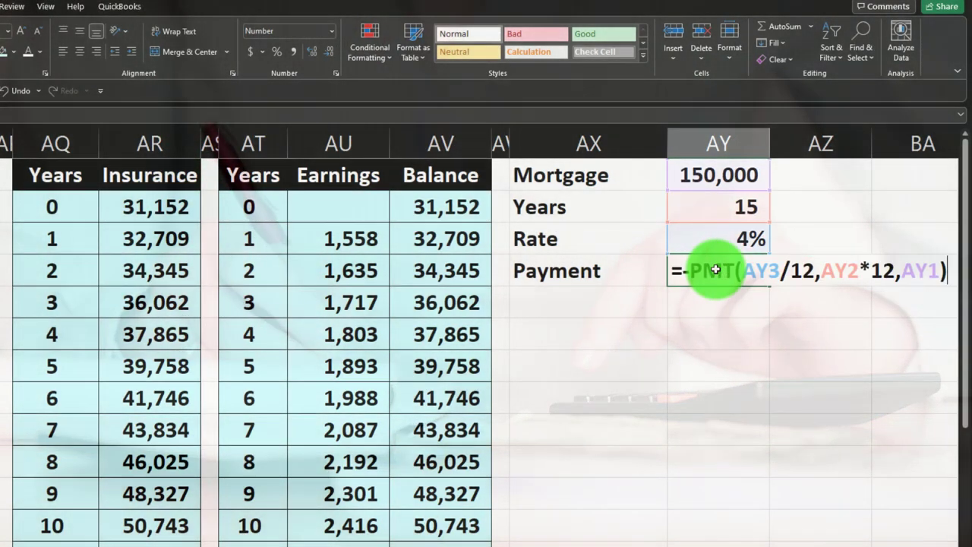
key("Return")
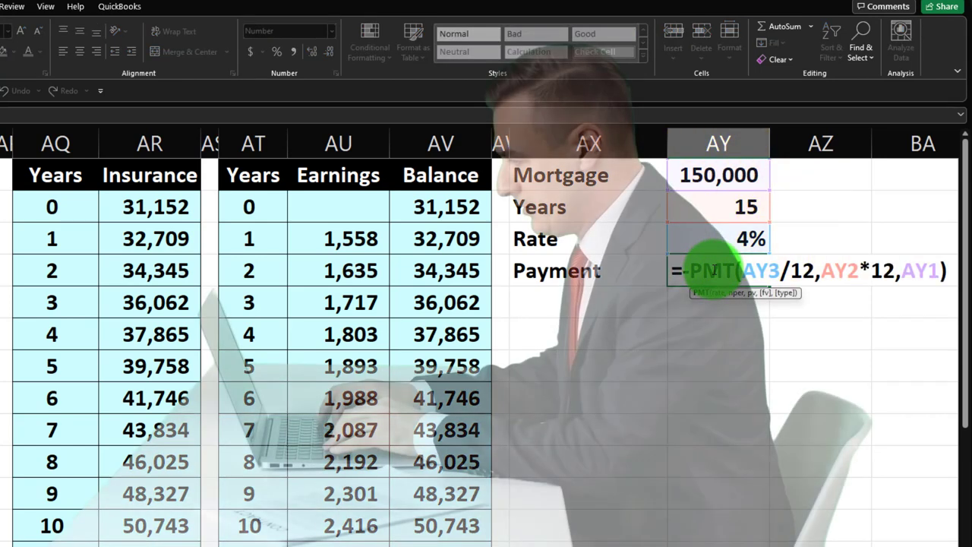
key("Return")
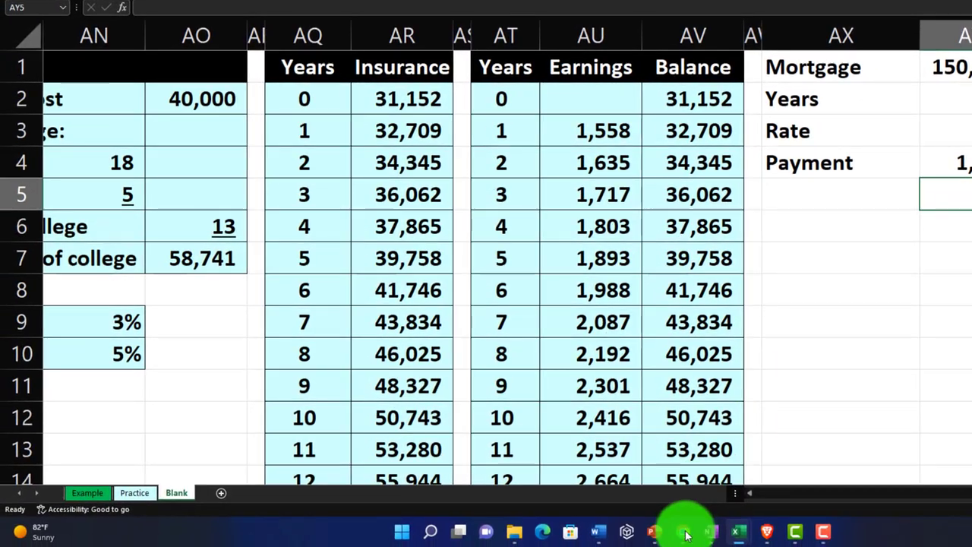
Step: Switch to the browser's loan calculator, calculate a $150000 loan over 15 years at 4%, and compare its payment with AY4 in Excel
left_click(665, 538)
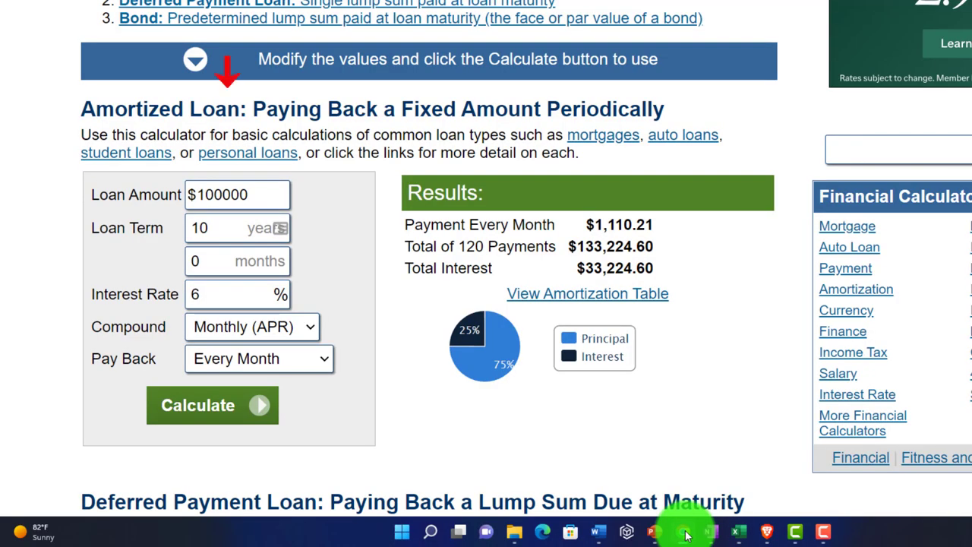
left_click_drag(257, 199, 129, 195)
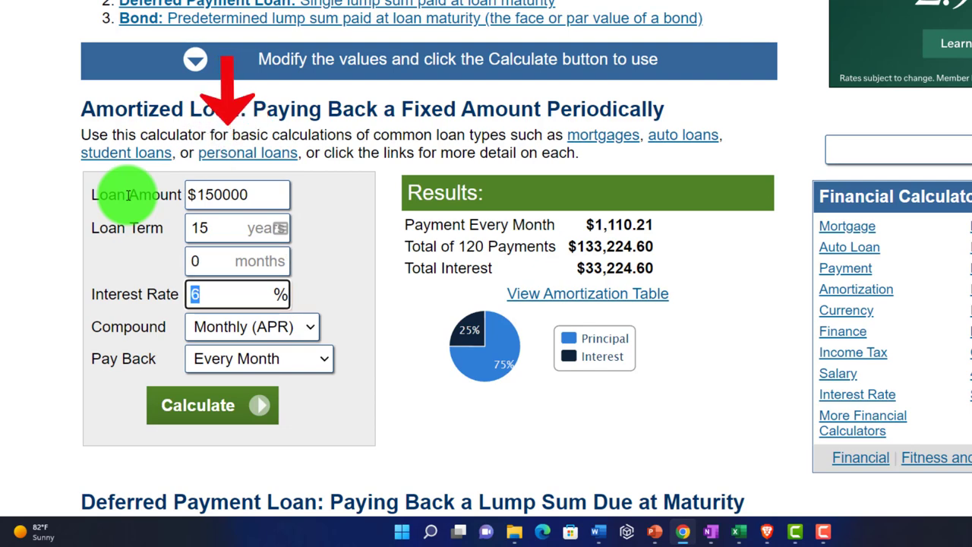
left_click(740, 534)
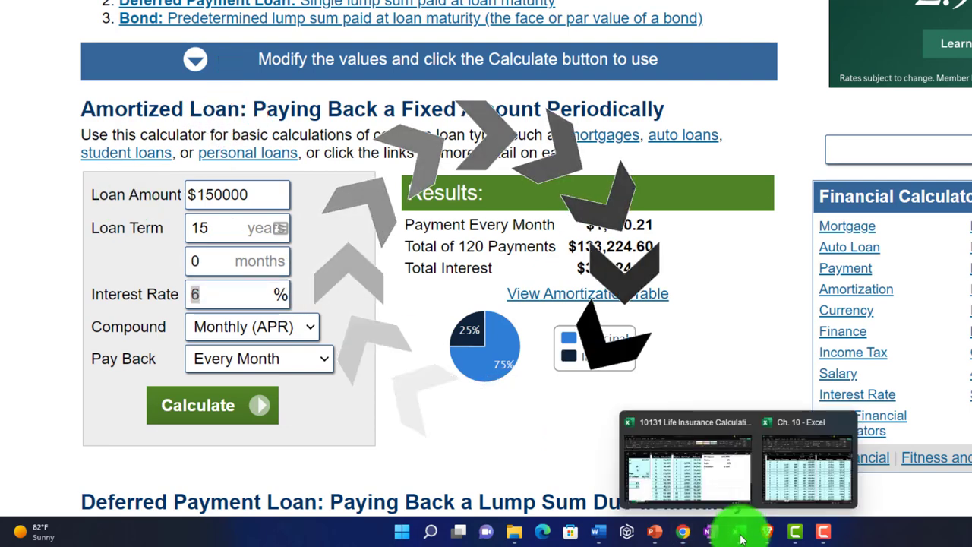
left_click(716, 494)
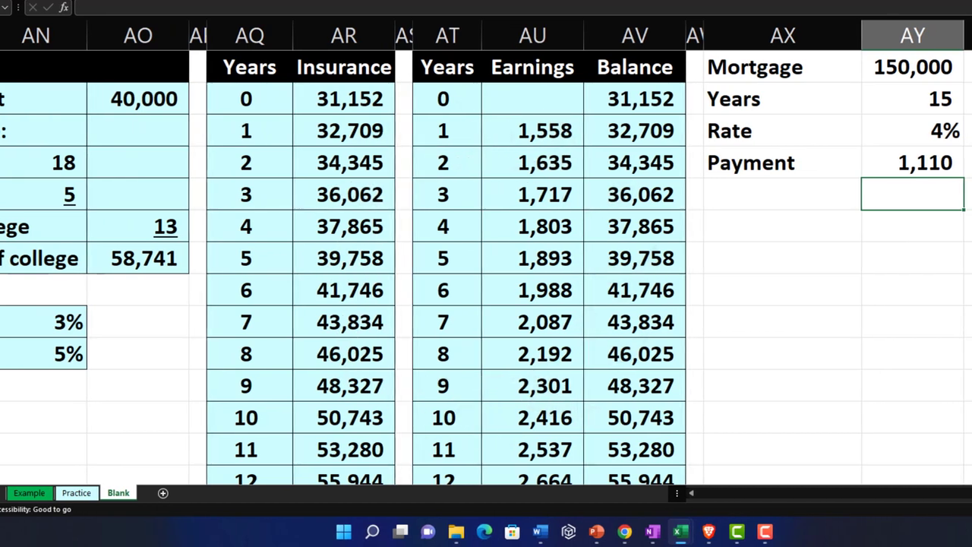
key("alt+Tab")
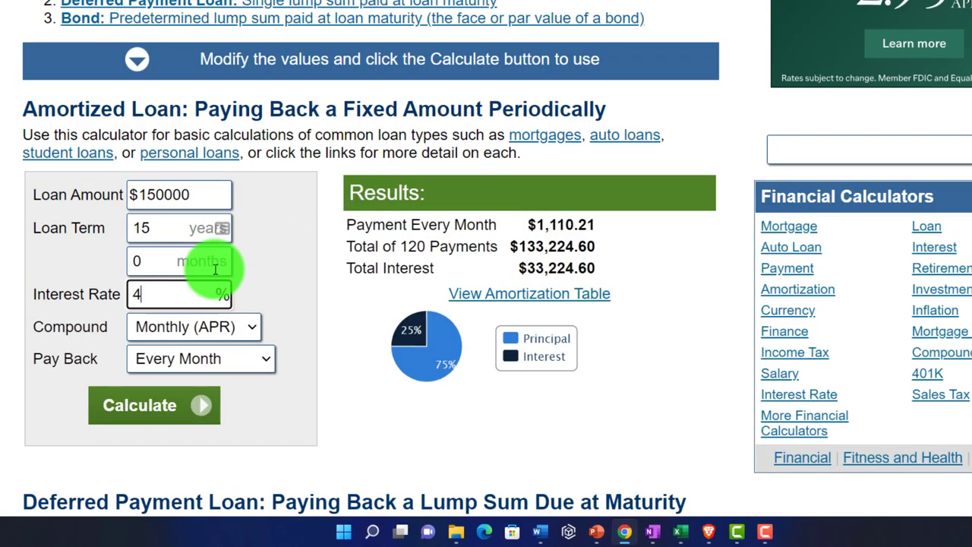
left_click(133, 404)
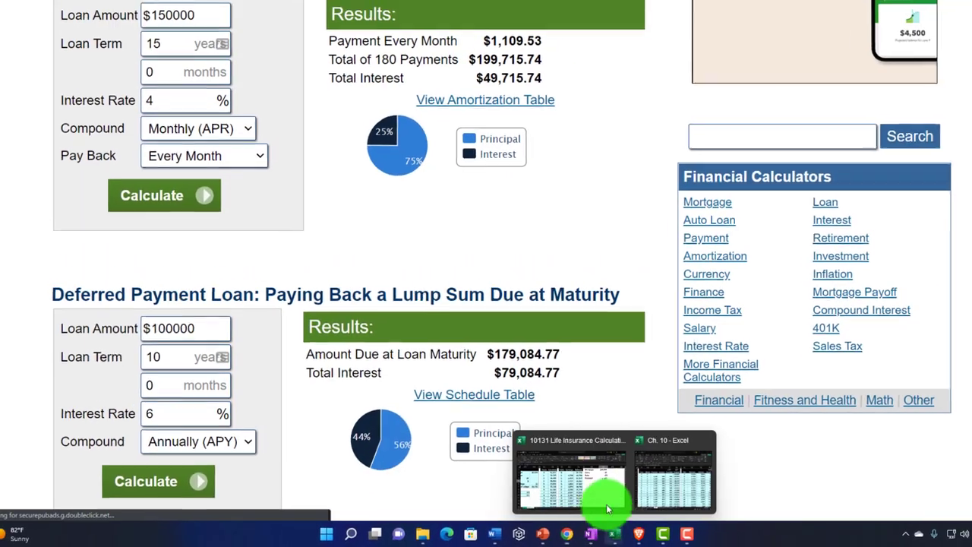
left_click(577, 498)
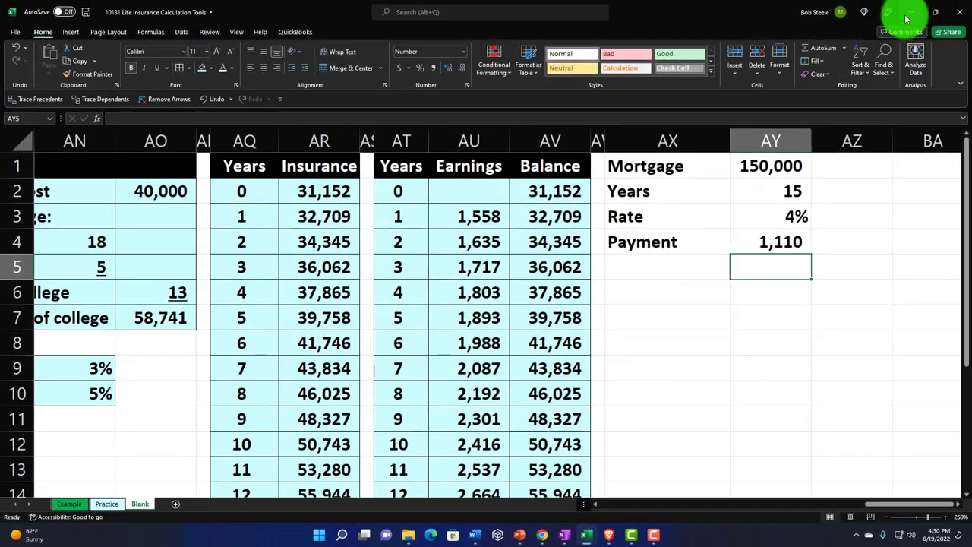
Step: Return to the browser's loan calculator, open the amortization table, and examine the monthly interest, principal and ending balances
left_click(907, 14)
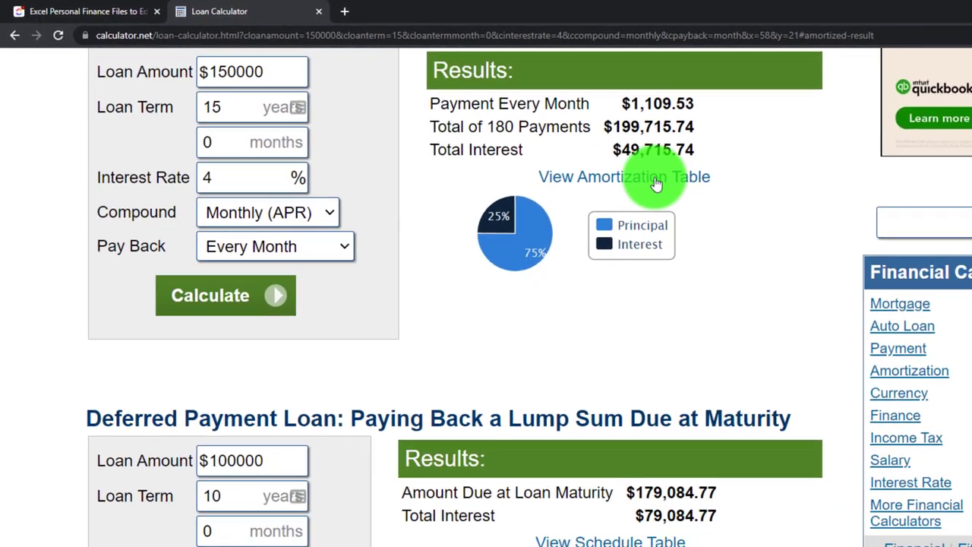
left_click(738, 202)
scroll(467, 404, "down", 3)
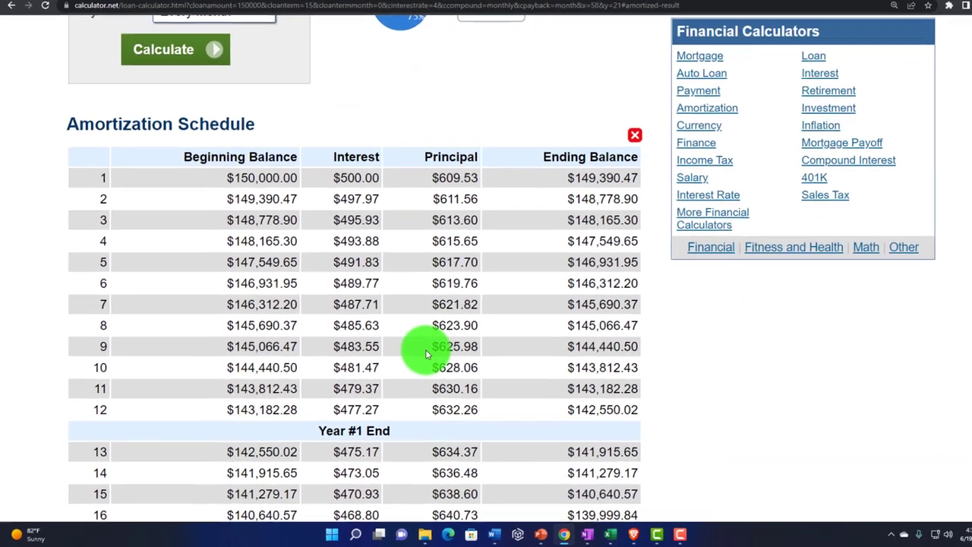
scroll(418, 353, "down", 1)
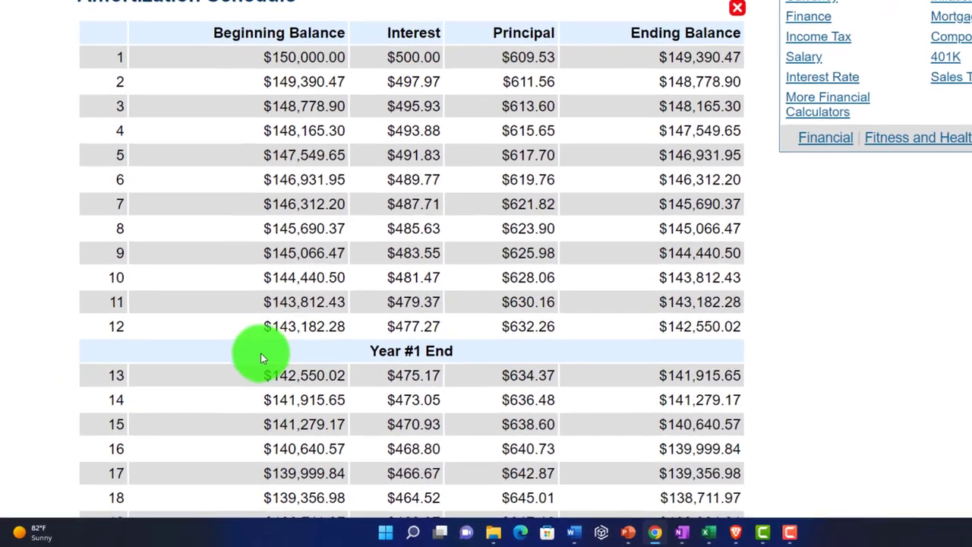
scroll(260, 354, "down", 5)
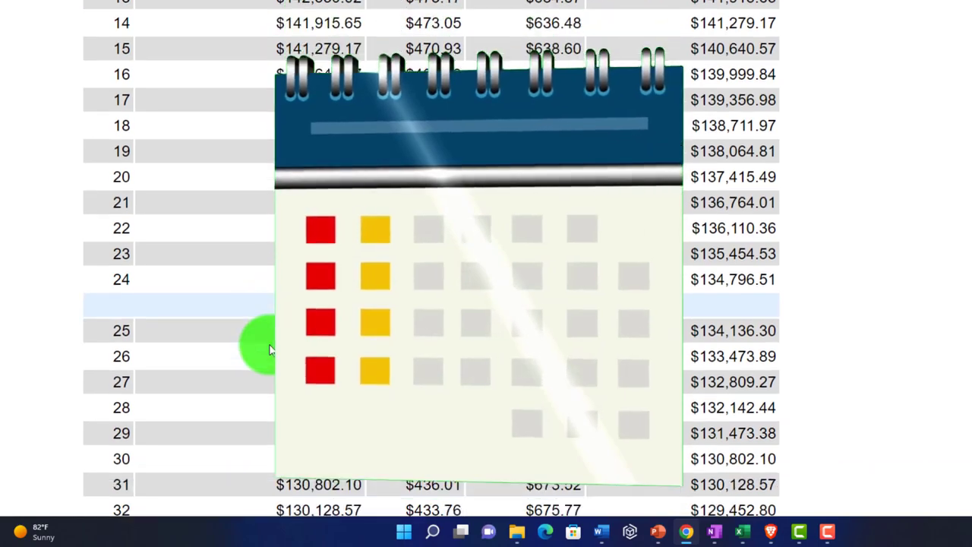
scroll(269, 348, "down", 1)
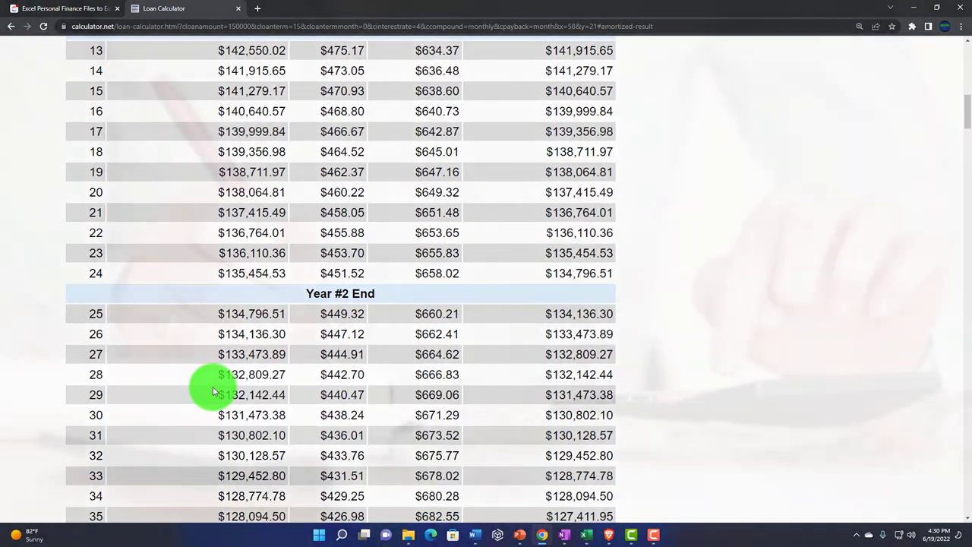
scroll(213, 391, "up", 4)
scroll(213, 391, "up", 4)
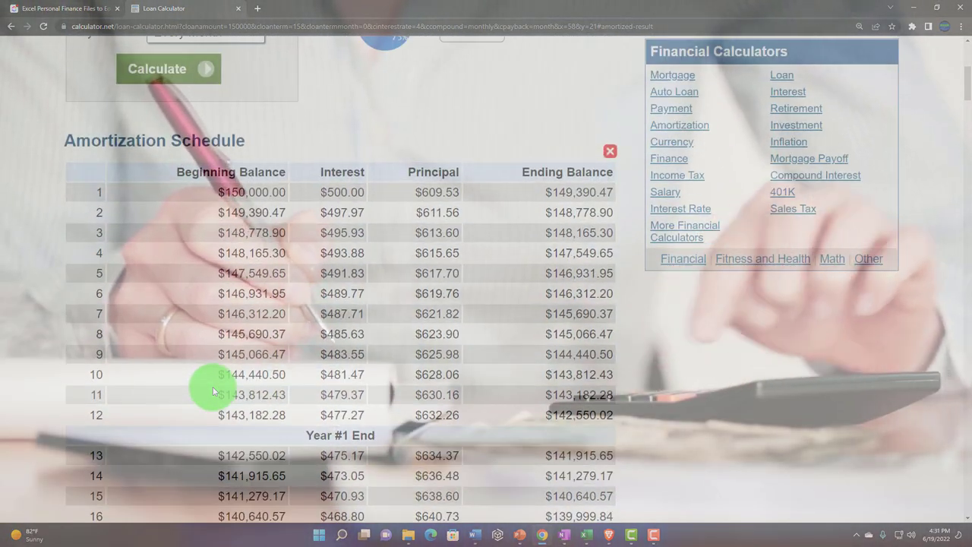
scroll(213, 391, "up", 1)
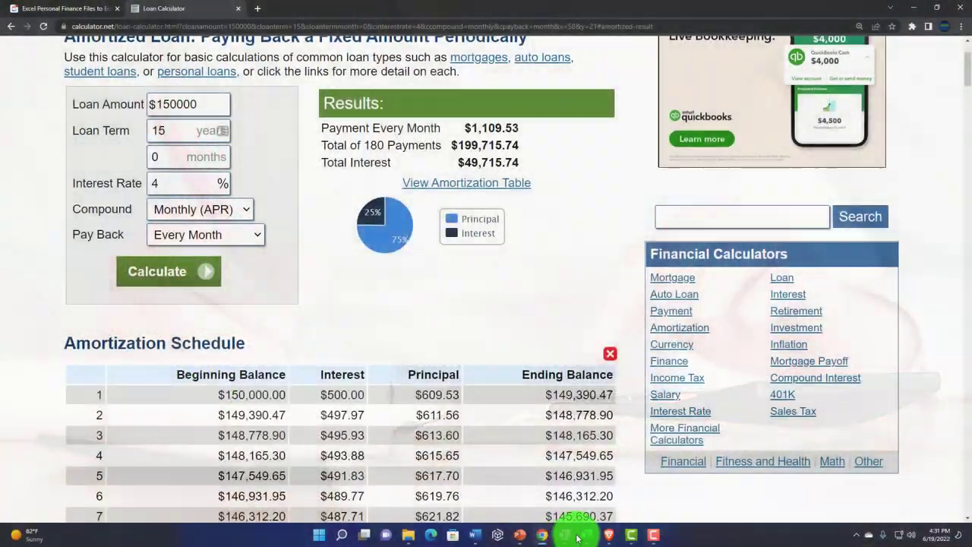
Step: Switch from the browser's amortization schedule back to the 10131 Life Insurance Calculation Tools workbook in Excel
mouse_move(577, 538)
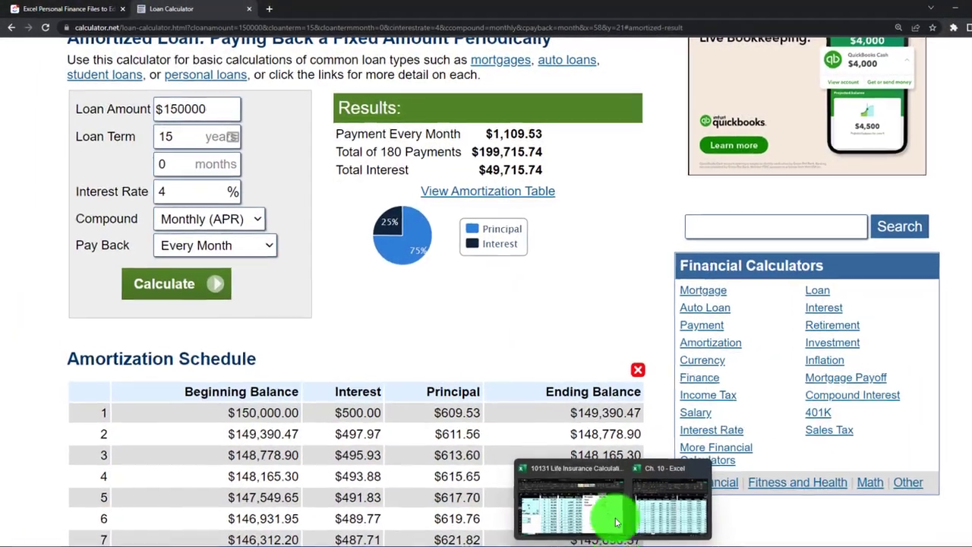
left_click(607, 516)
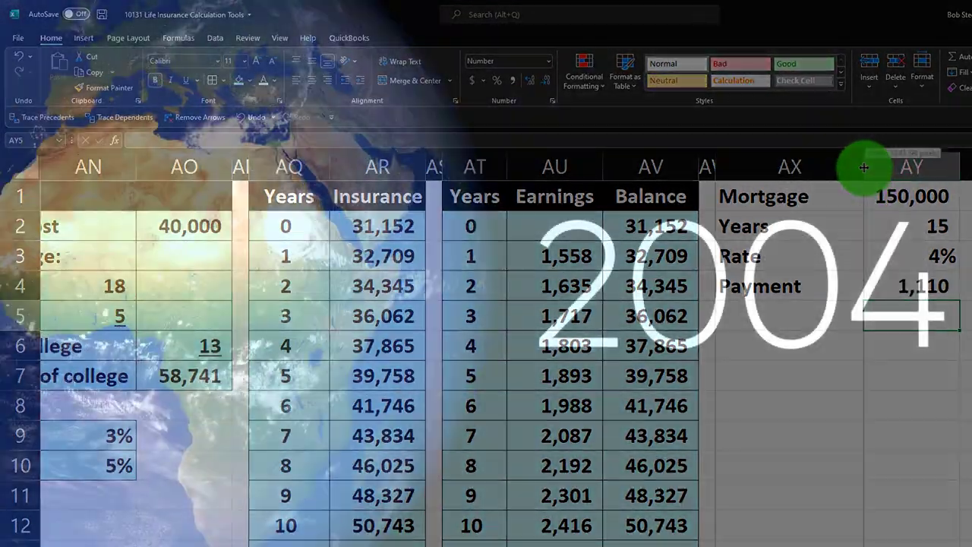
Step: Copy the narrow spacer column AW's formatting onto column AZ with Format Painter
left_click_drag(853, 164, 835, 205)
scroll(835, 205, "right", 3)
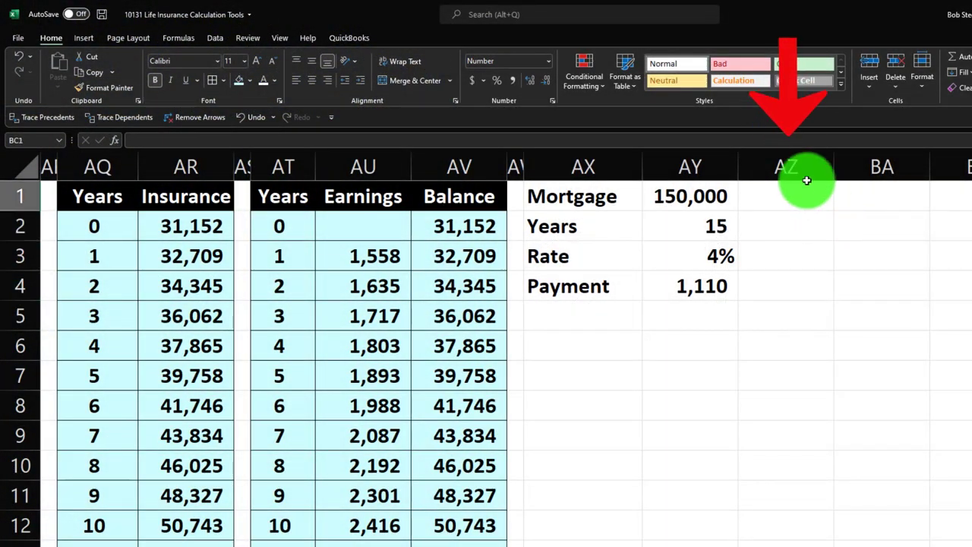
left_click(514, 166)
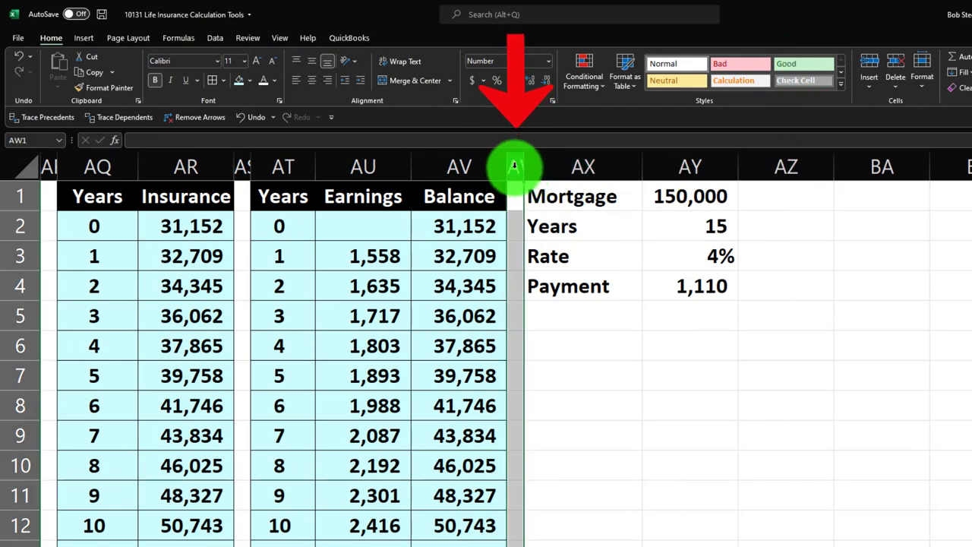
left_click(99, 88)
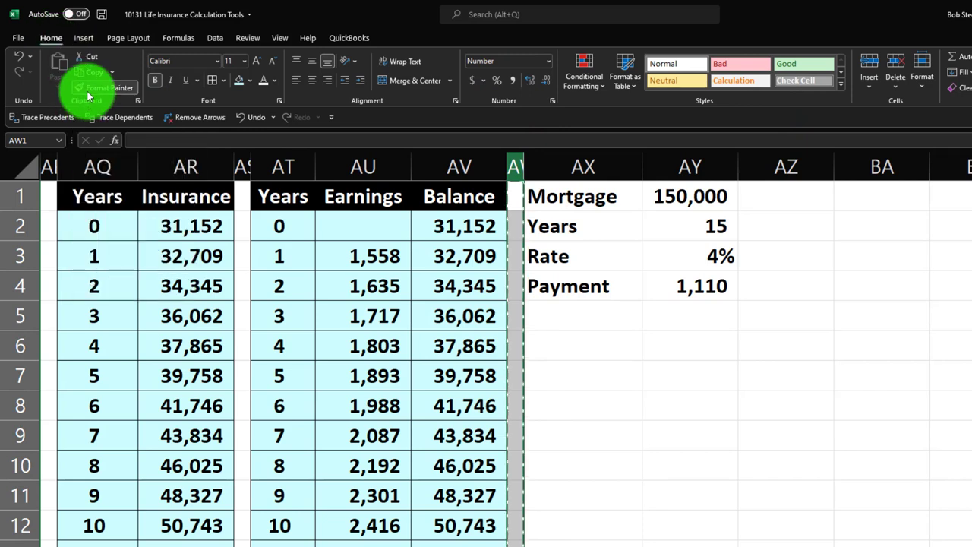
left_click(762, 167)
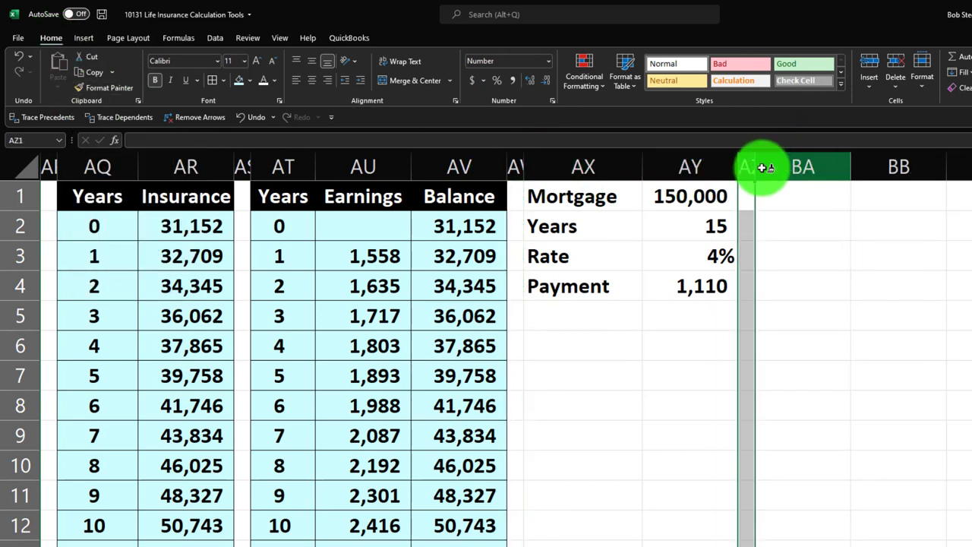
Step: Enter the amortization table headings Years, Months and Interest in cells BA1 to BC1
left_click(805, 195)
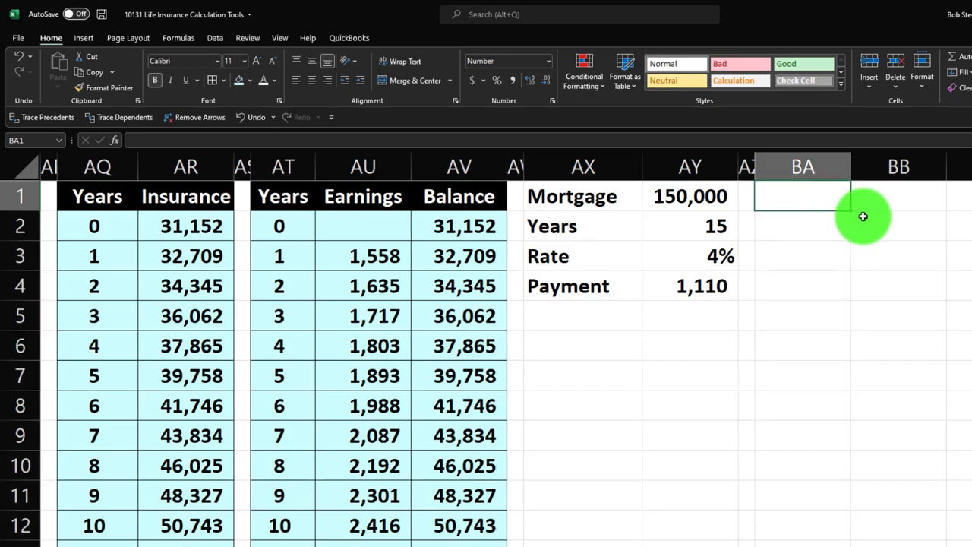
type("Year")
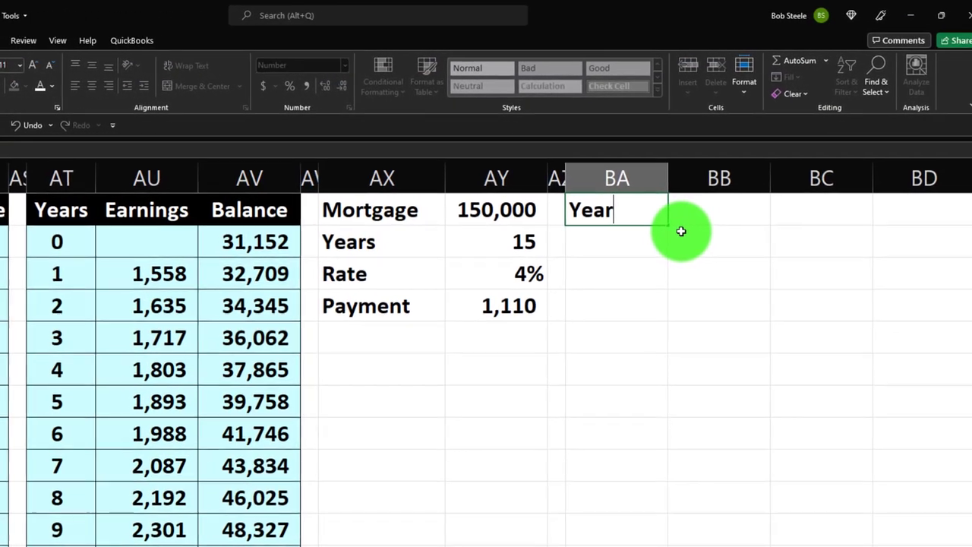
type("s")
key("Tab")
type("Month")
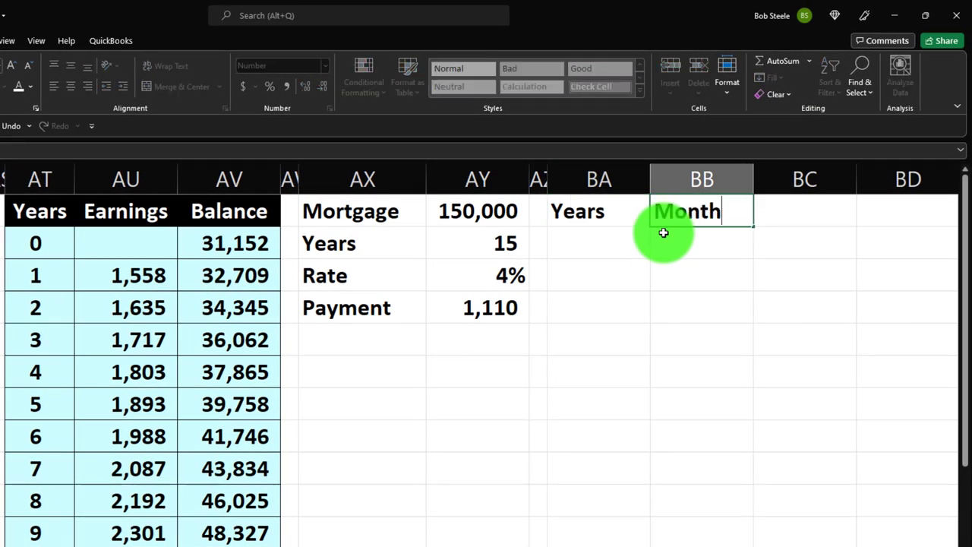
type("s")
key("Tab")
type("Int")
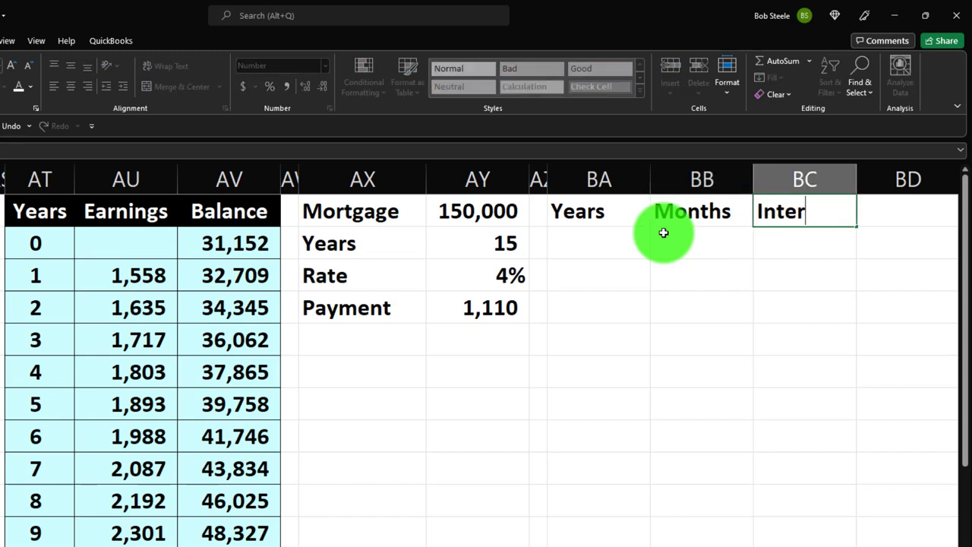
key("Tab")
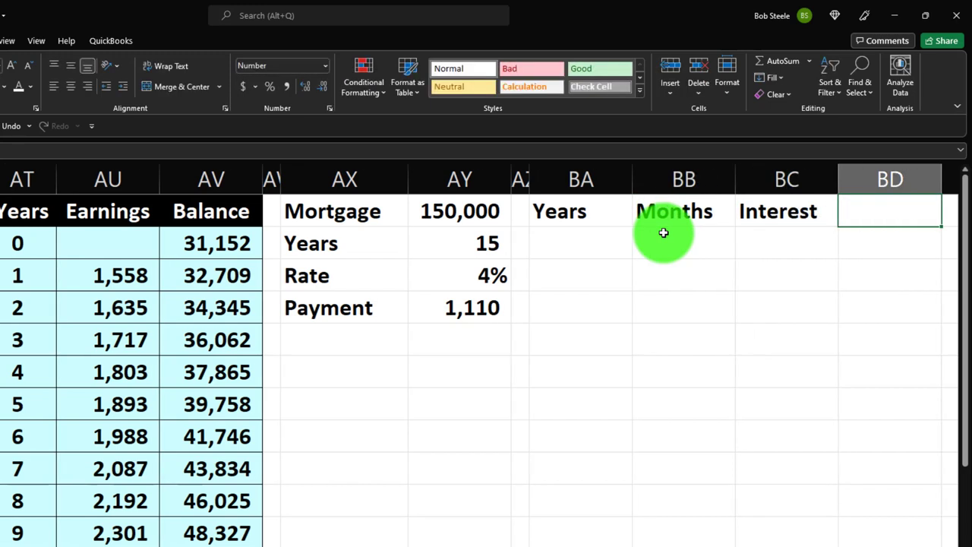
Step: Enter the two-row heading Loan Decrease in cells BD1 and BD2
type("LOa")
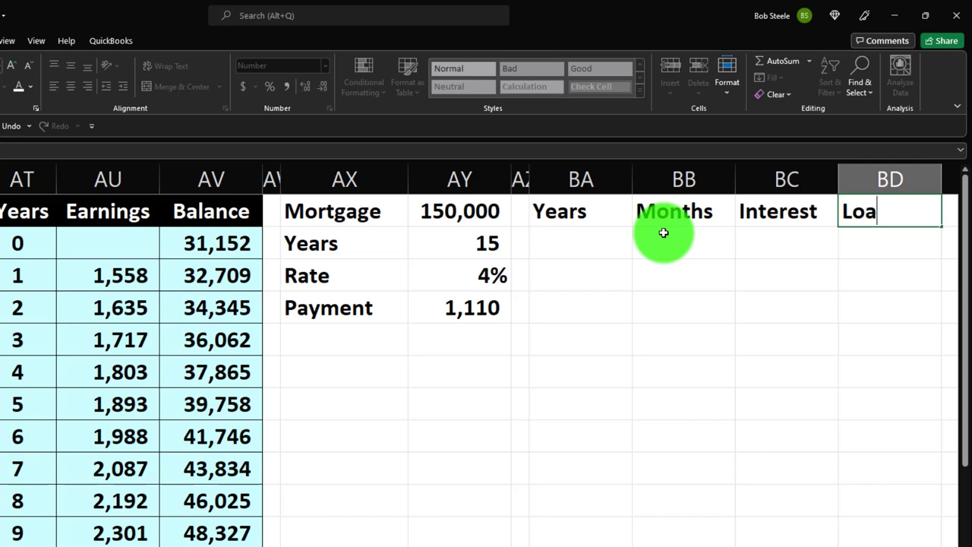
type("n")
key("Return")
key("Tab")
key("Tab")
key("Tab")
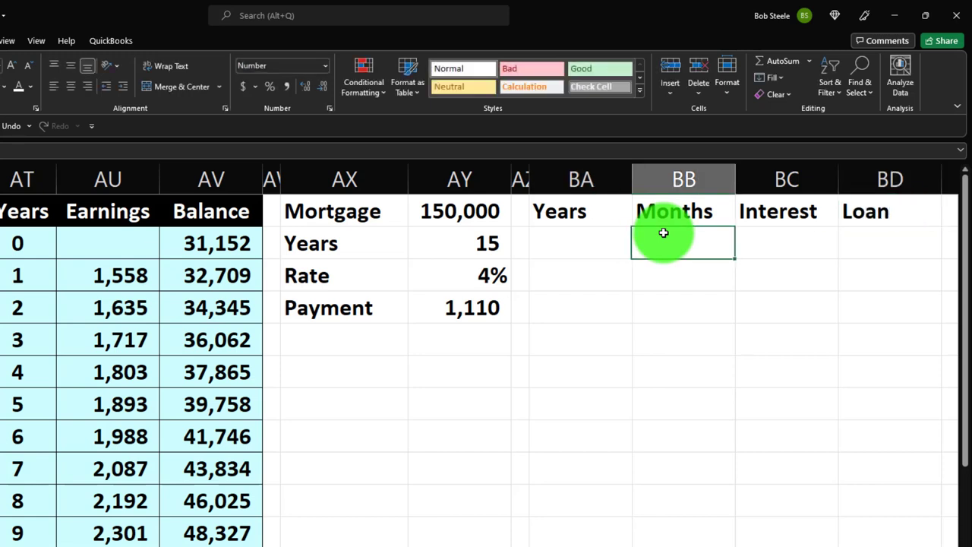
type("Decrease")
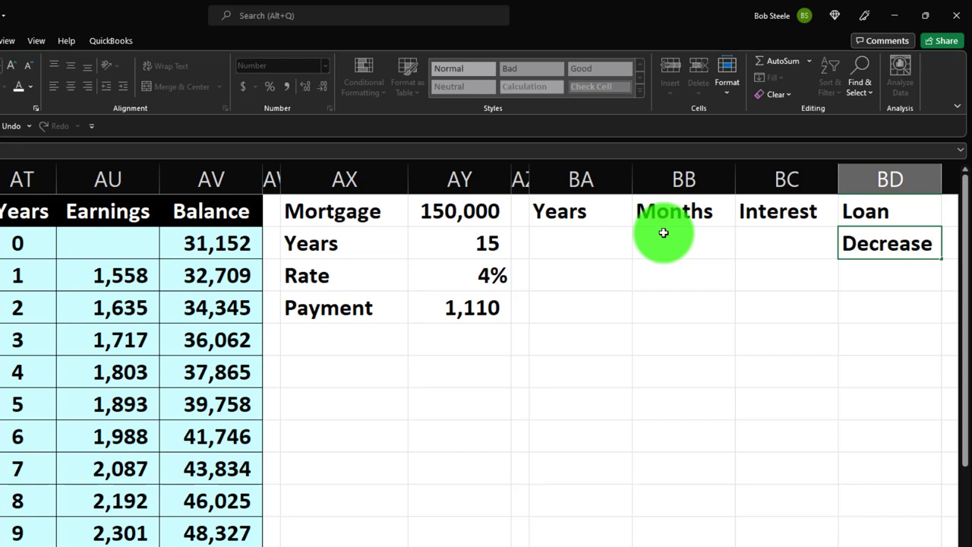
key("Tab")
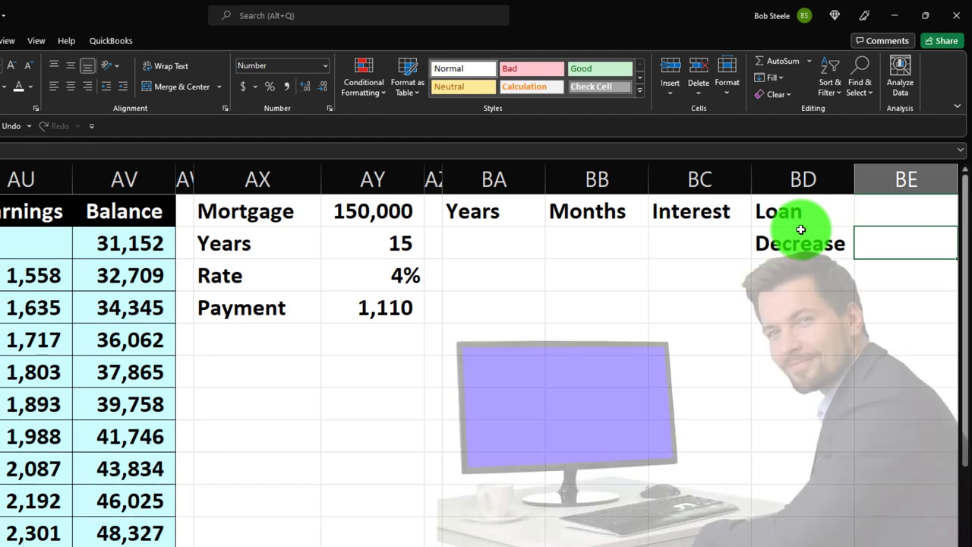
Step: Enter the two-row heading Loan Balance in cells BE1 and BE2
key("Up")
key("Right")
key("Left")
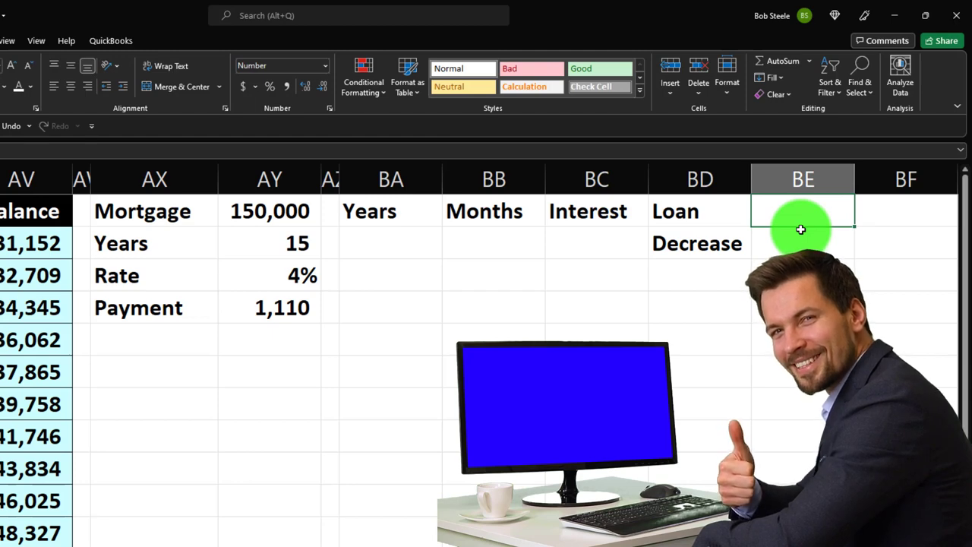
type("Loan")
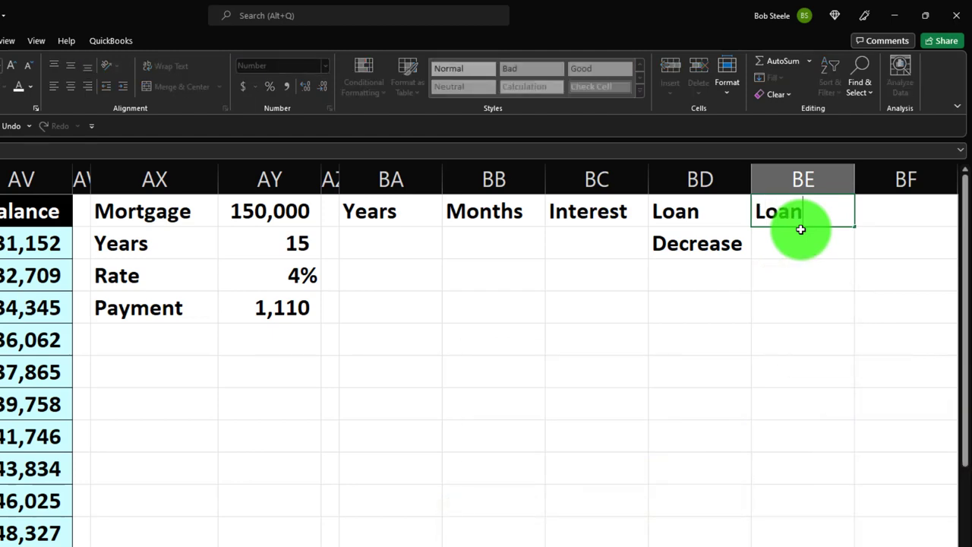
key("Return")
type("Balance")
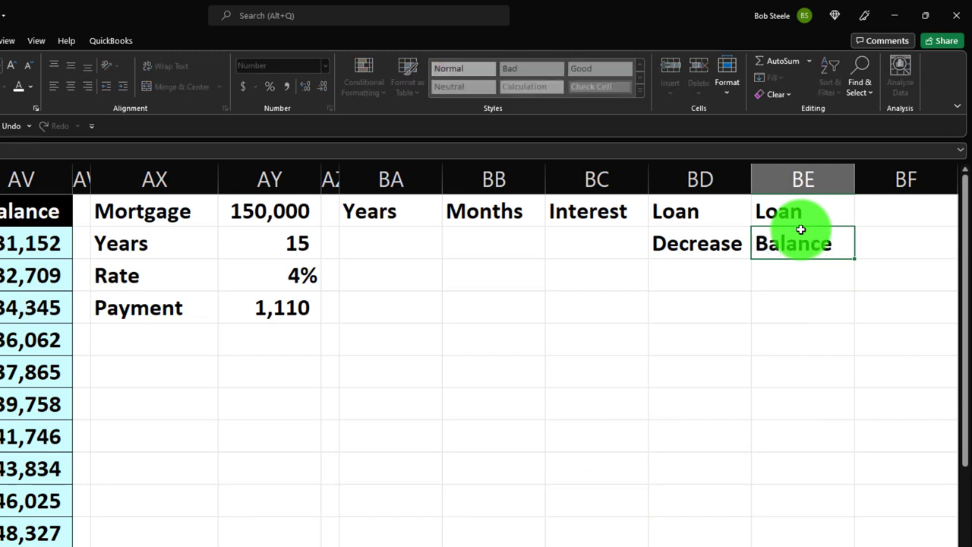
key("Return")
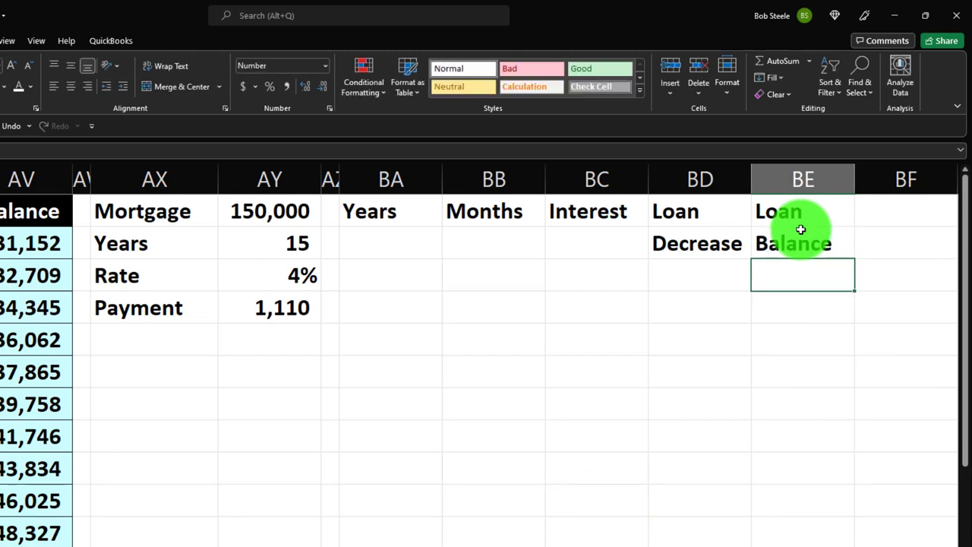
Step: Move the Years, Months and Interest headings down one row to BA2:BC2
left_click_drag(376, 213, 573, 232)
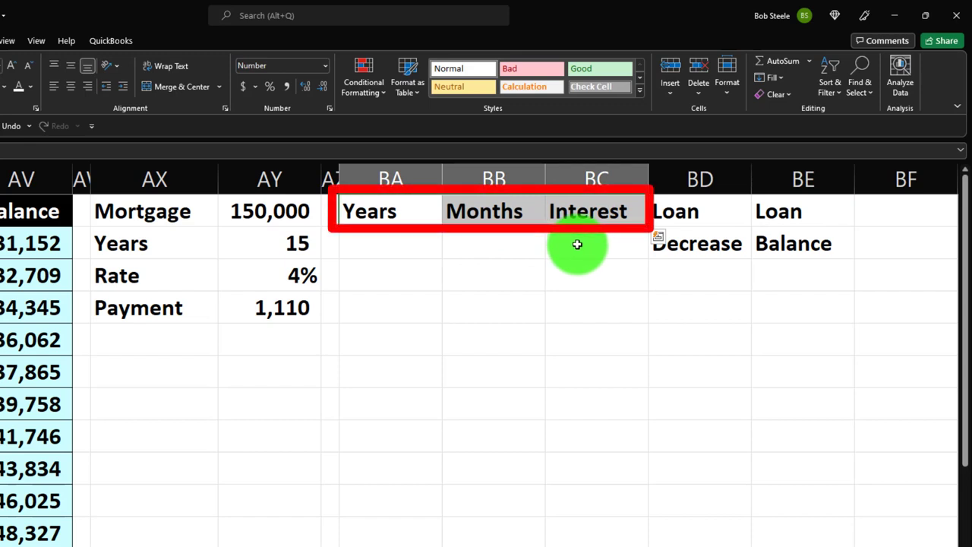
key("ctrl+x")
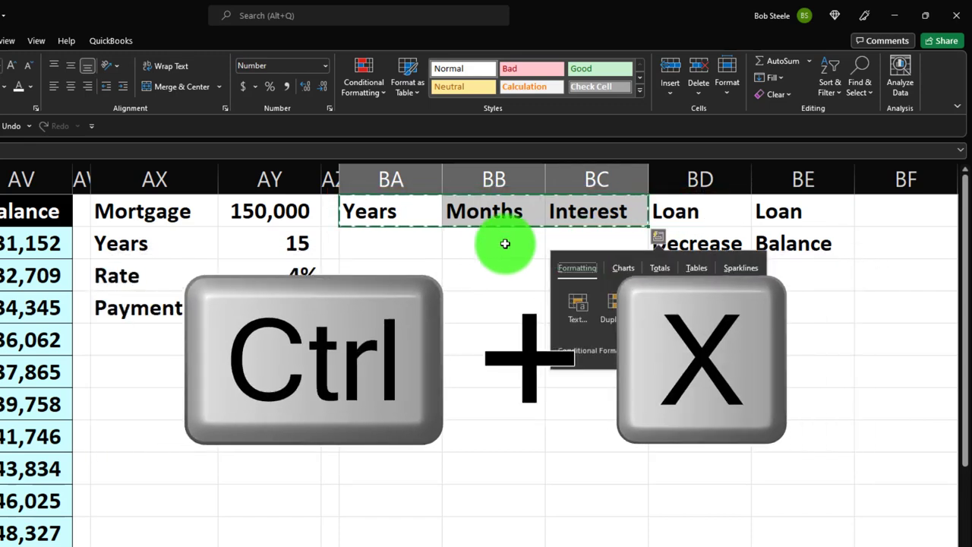
left_click(417, 243)
key("Return")
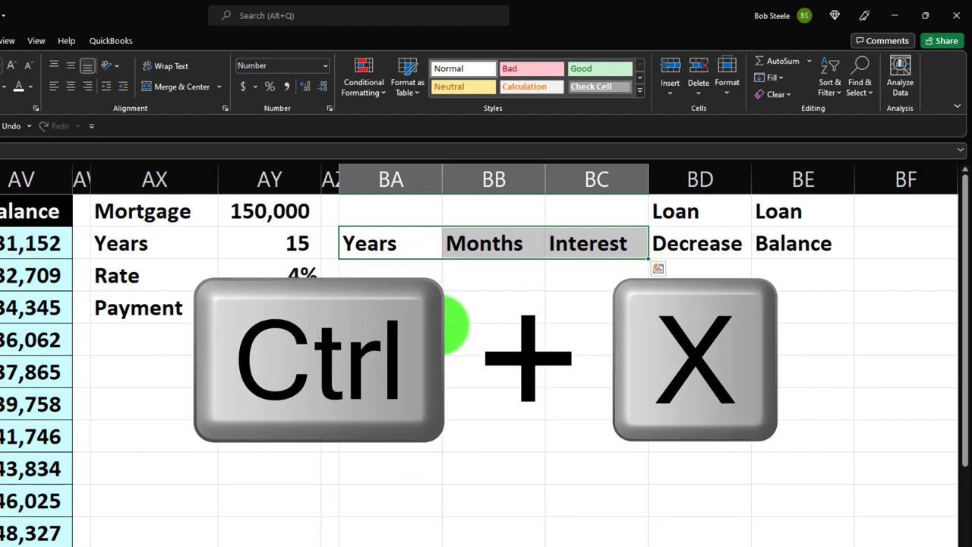
left_click(436, 331)
Step: Format the header range BA1:BE2 with black fill, white font and centered text
left_click_drag(409, 204, 782, 243)
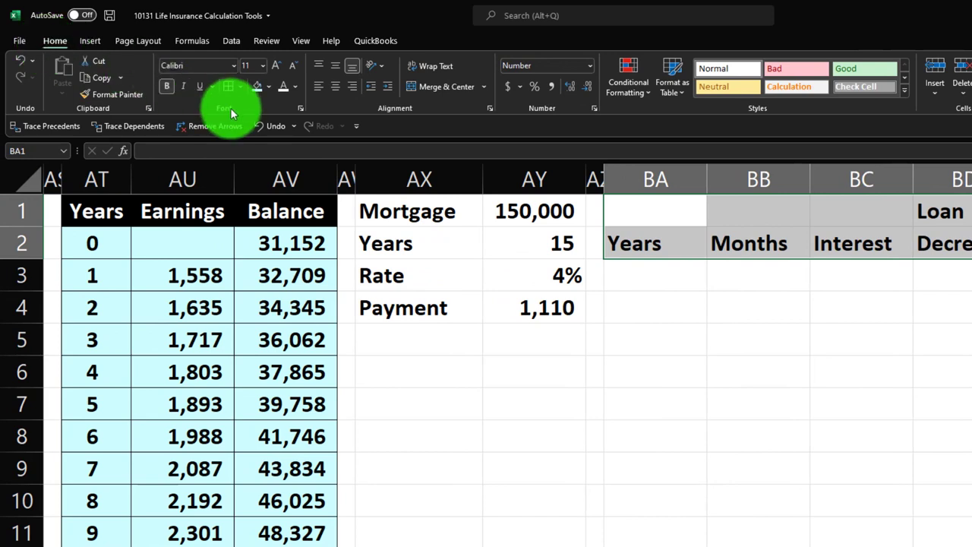
left_click(266, 88)
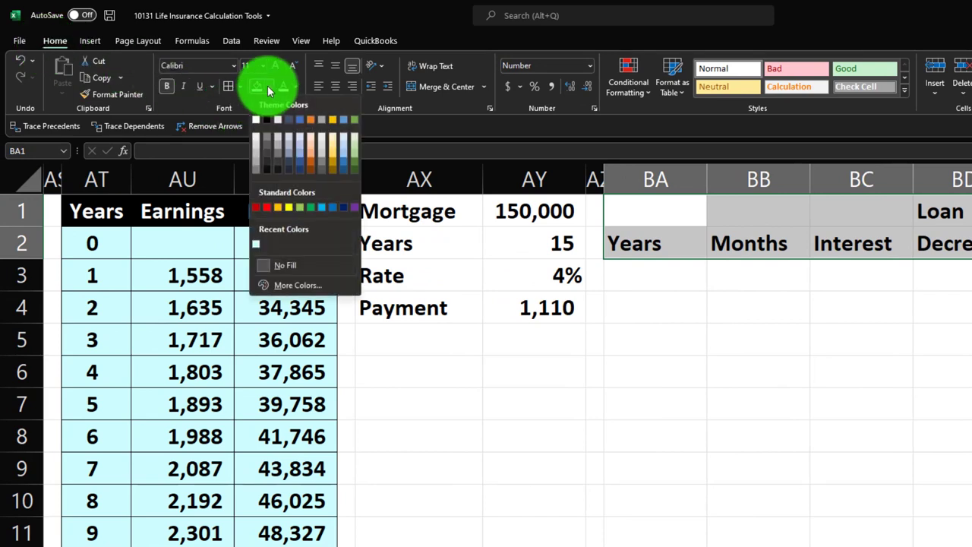
left_click(271, 113)
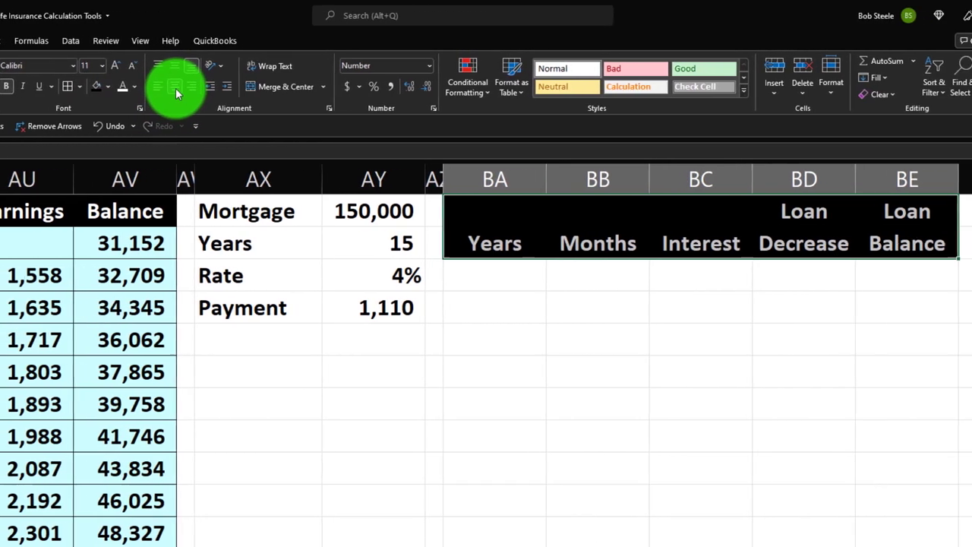
left_click(493, 306)
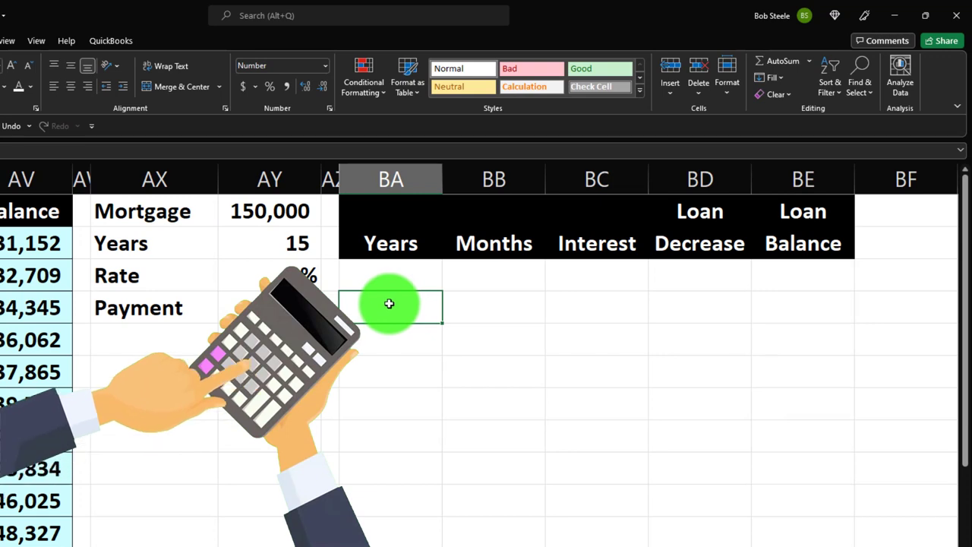
Step: Make the Years and Months columns, BA and BB, slightly narrower
left_click(407, 178)
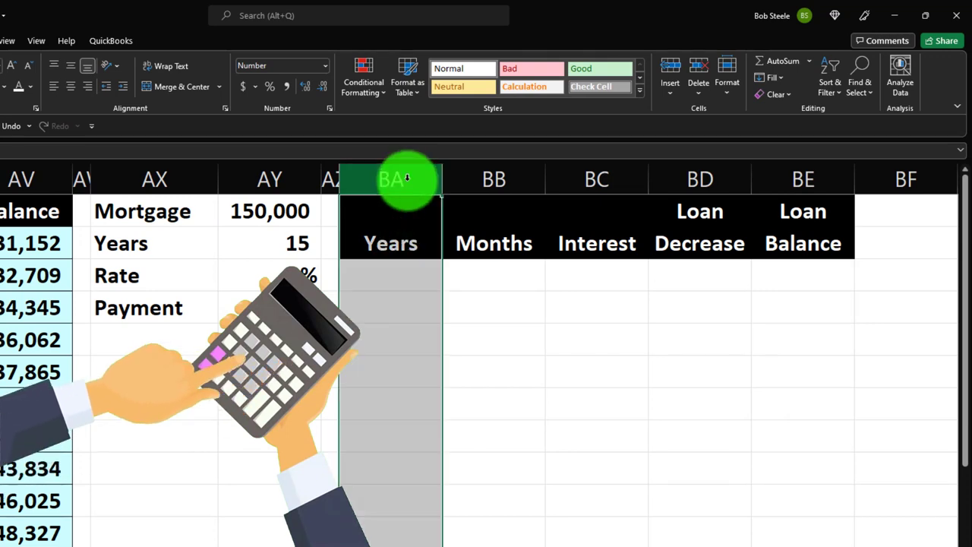
left_click_drag(407, 178, 524, 186)
left_click(506, 342)
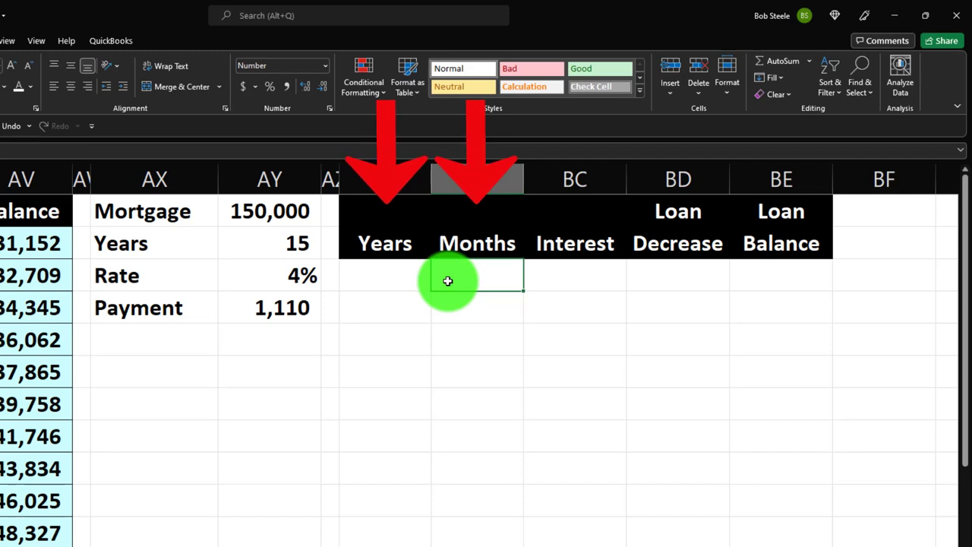
Step: Start the month series in the Months column by entering 0, 1 and 2 in BB3 to BB5
type("0")
key("Return")
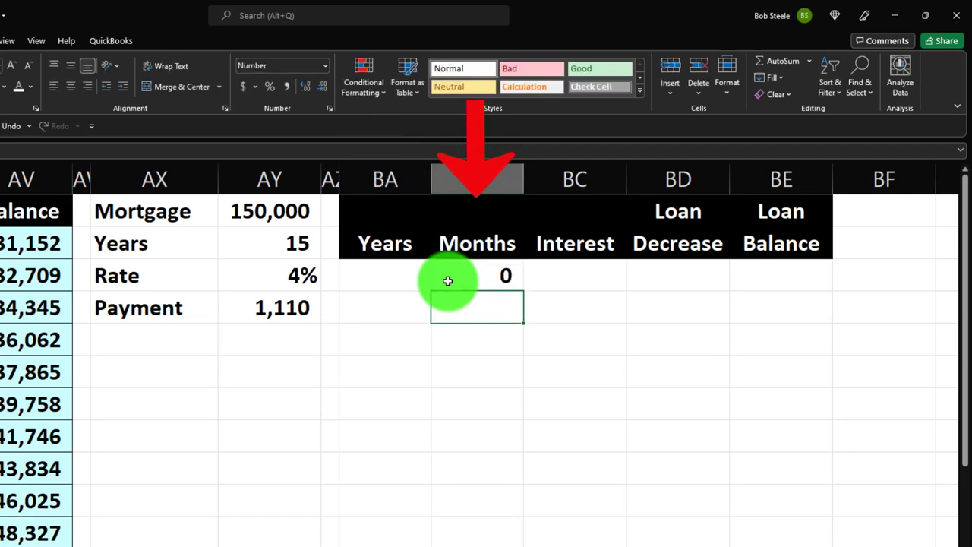
type("1")
key("Return")
type("2")
key("Return")
left_click_drag(448, 281, 452, 325)
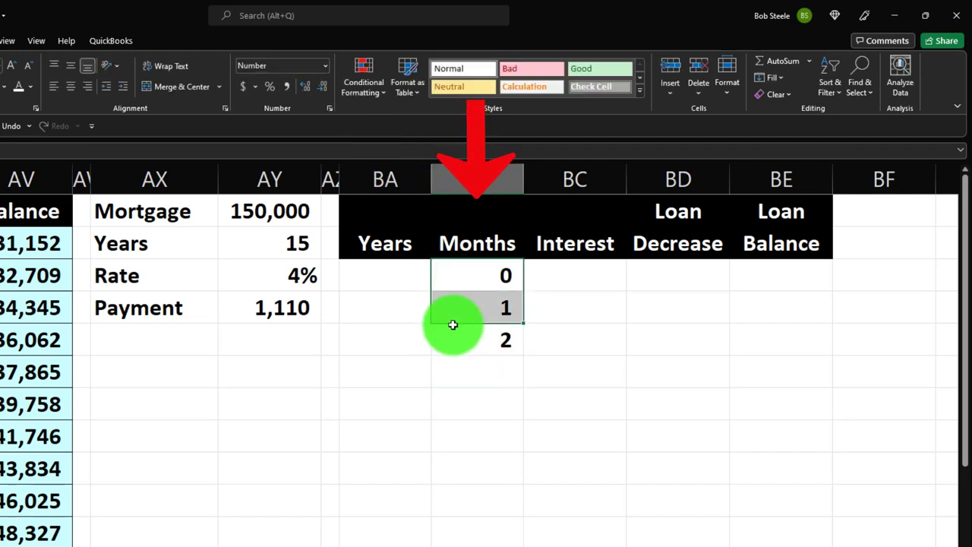
Step: Calculate the total number of months in scratch cell AY6 with =15*12
left_click(273, 366)
type("15")
key("BackSpace")
key("BackSpace")
key("BackSpace")
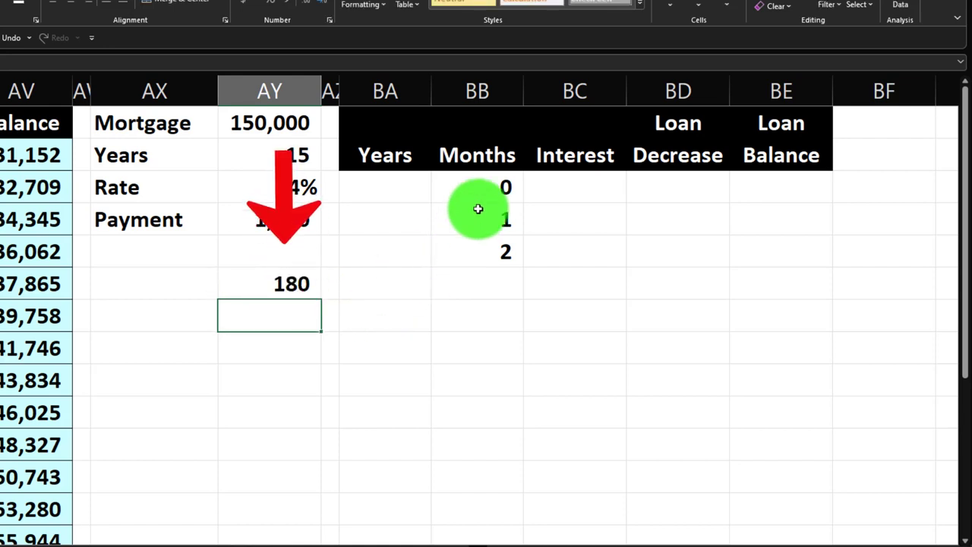
Step: Fill the month series from BB3:BB5 down to 180 in BB183 and center the numbers
left_click_drag(483, 196, 533, 543)
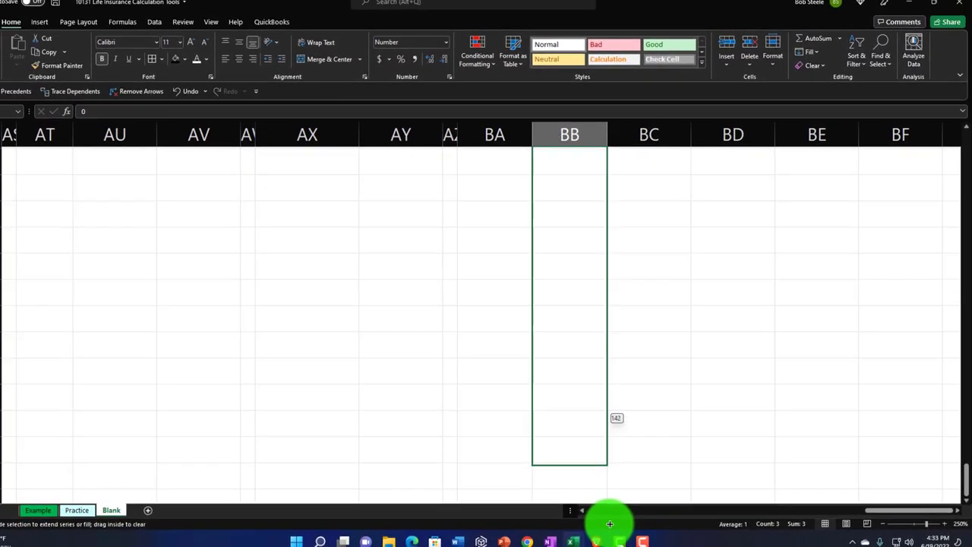
left_click_drag(610, 524, 614, 382)
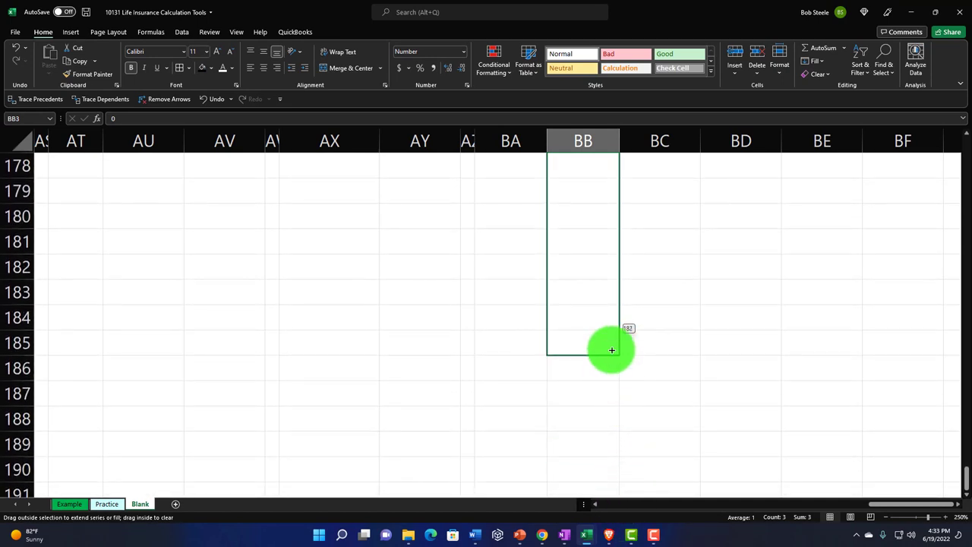
left_click_drag(606, 310, 604, 309)
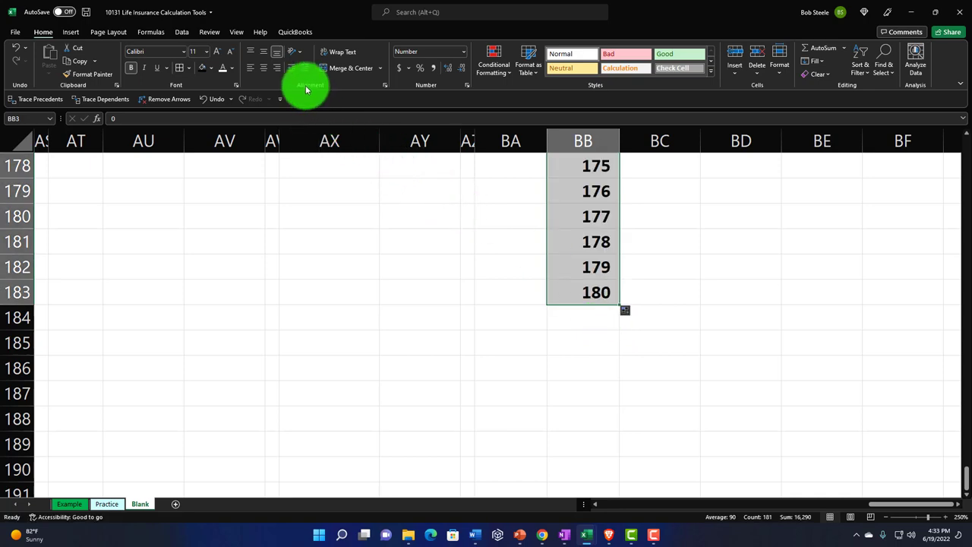
scroll(268, 68, "up", 3)
scroll(397, 202, "up", 20)
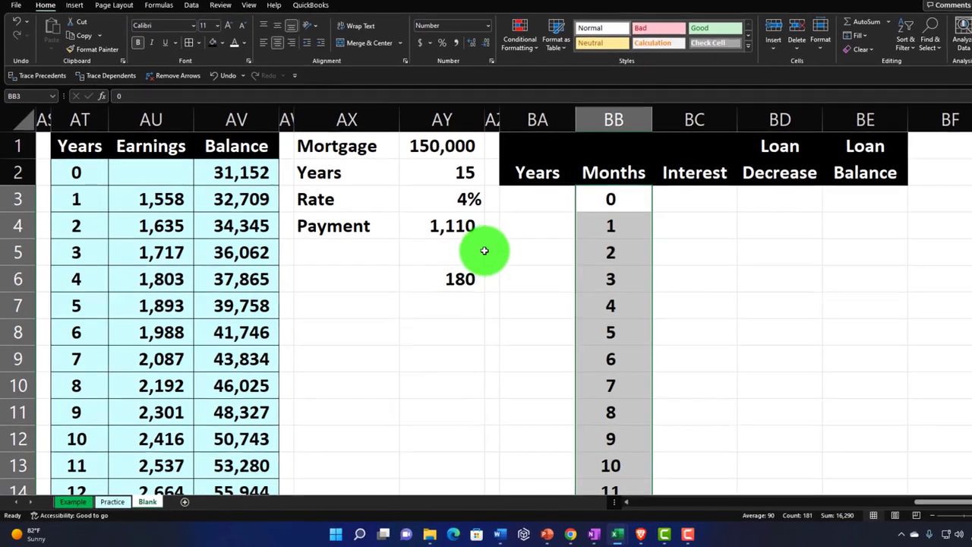
Step: Delete the scratch month calculation in AY6 and select BA3 under the Years heading
left_click(452, 281)
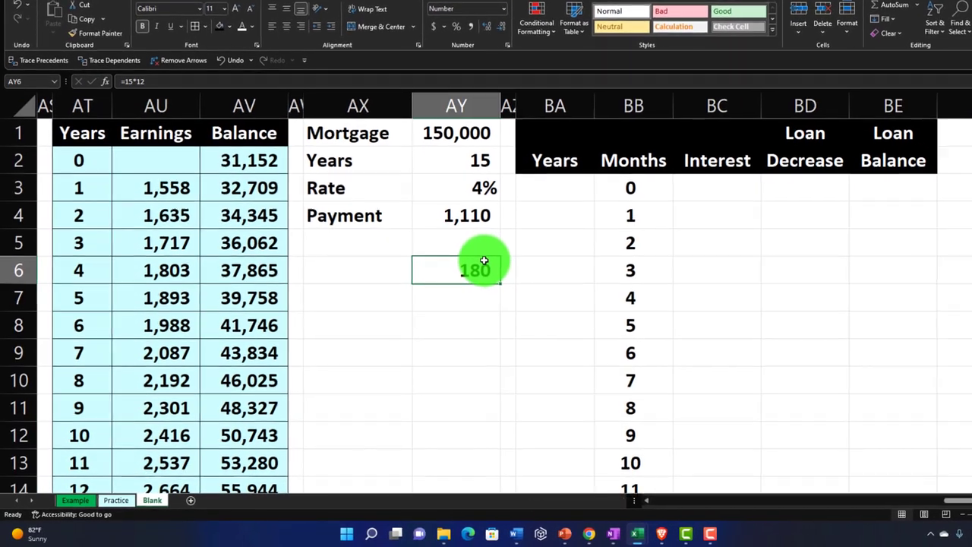
key("Delete")
key("Right")
key("Right")
key("Up")
key("Up")
key("Up")
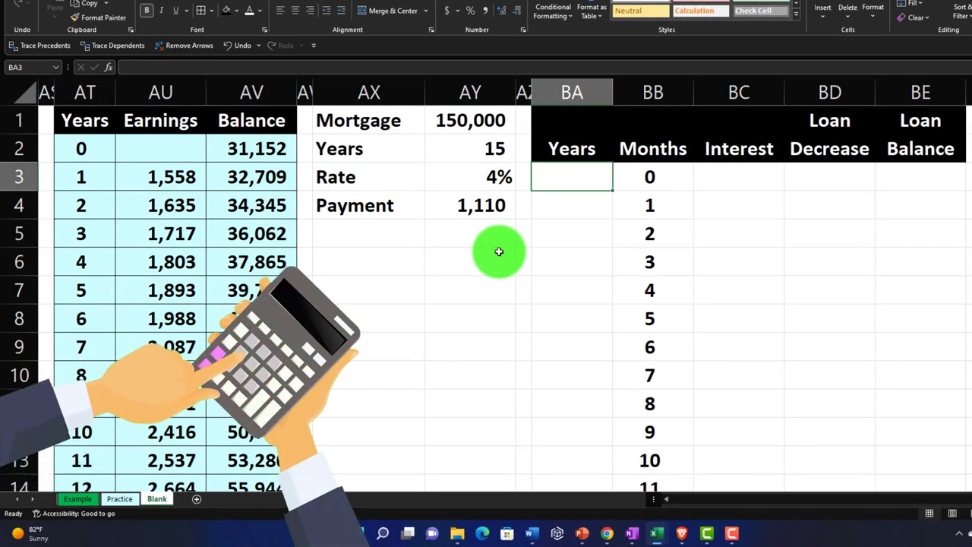
Step: Calculate the year for month 1 in BA4 with =ROUNDUP(BB4/12,-.1)
key("Down")
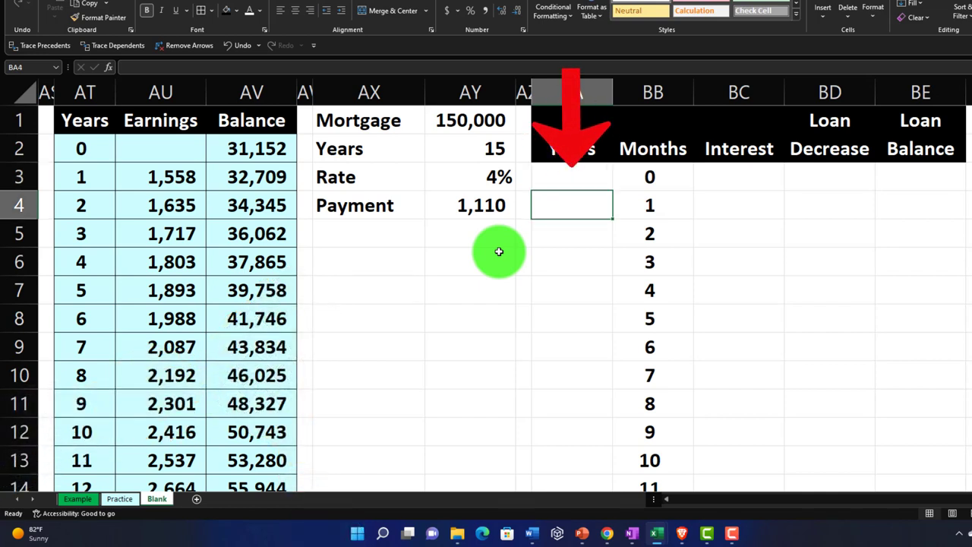
type("=")
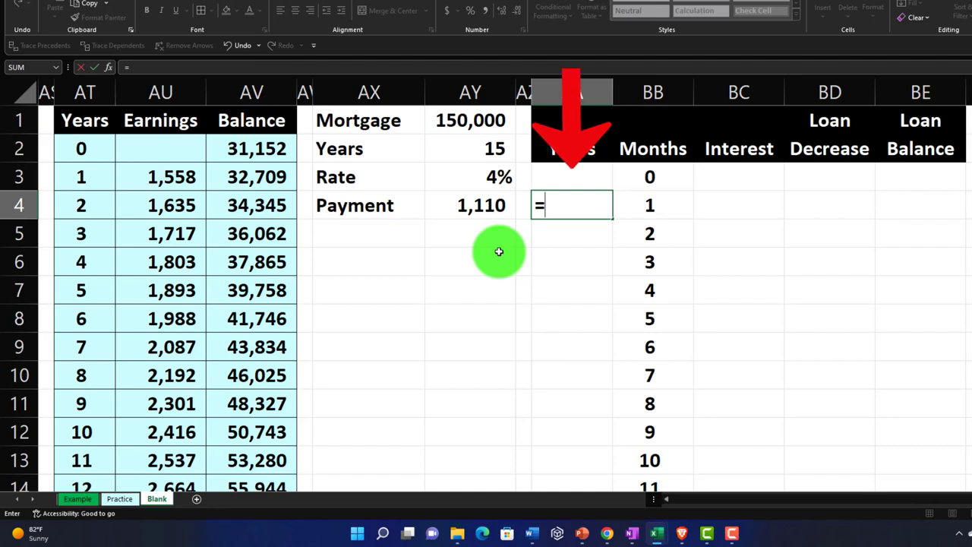
type("rou")
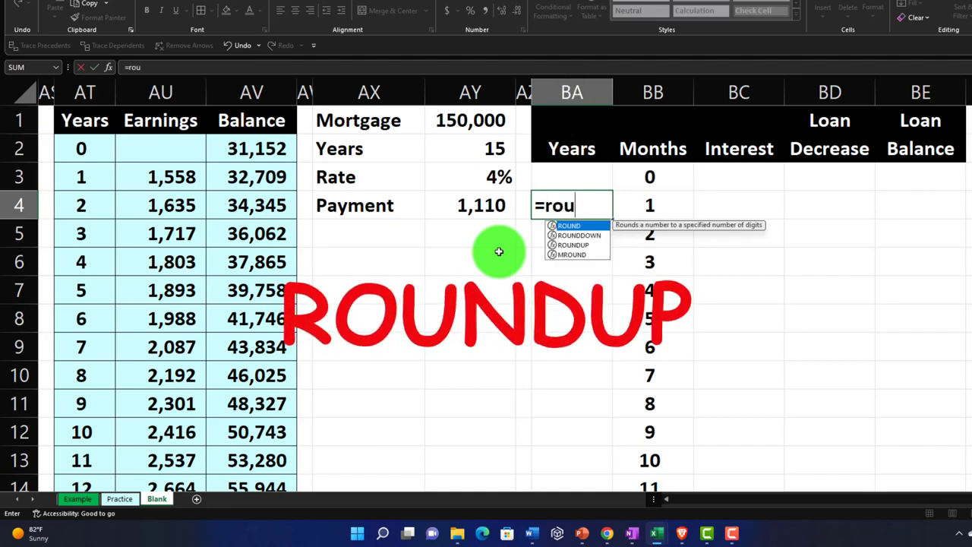
type("ndu")
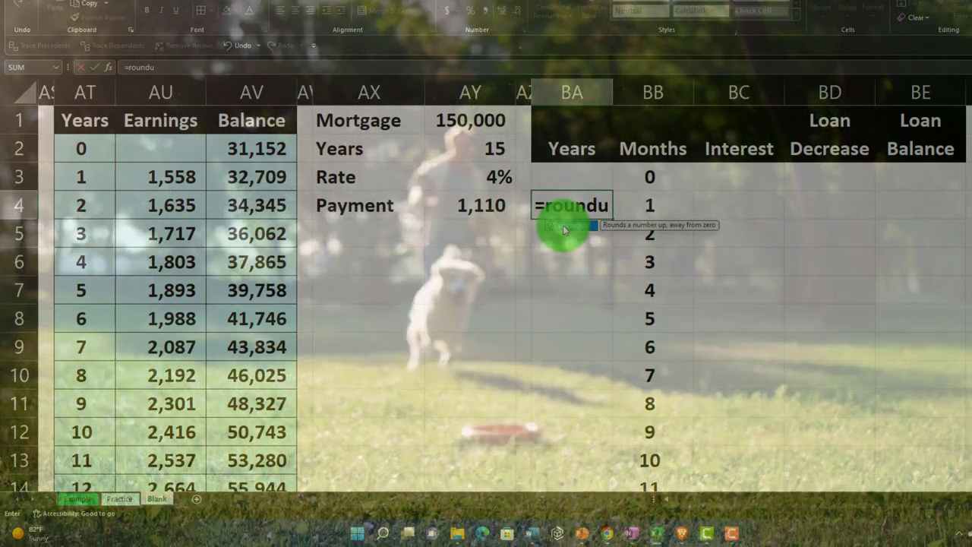
key("Tab")
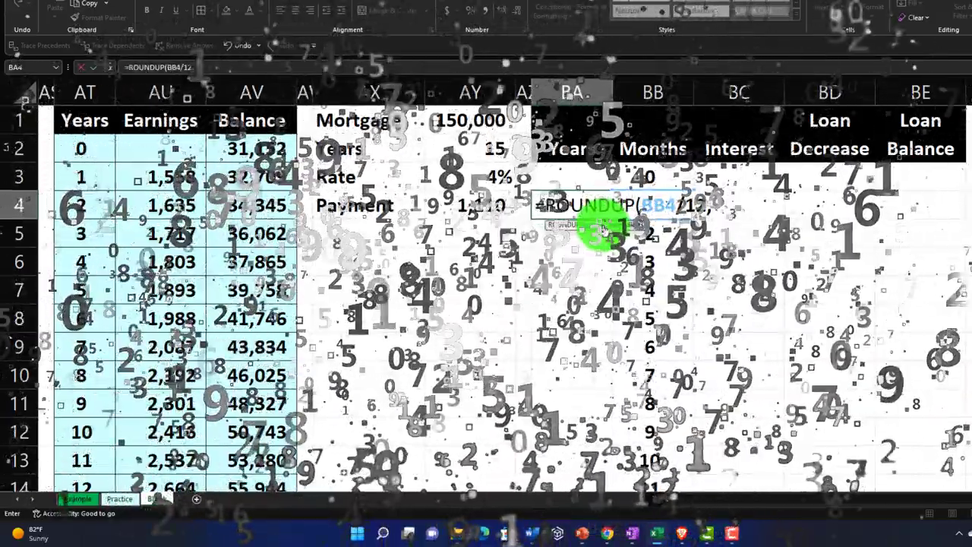
type(",")
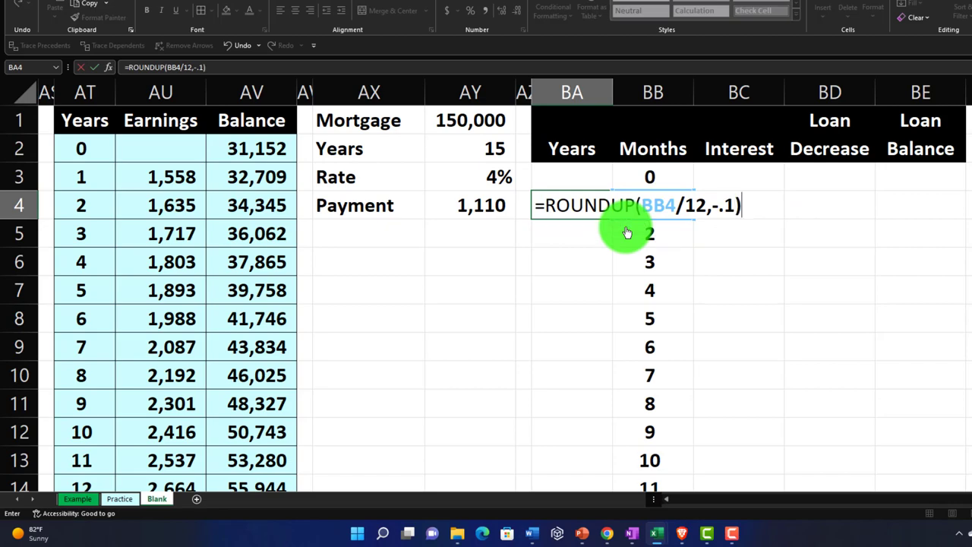
key("Return")
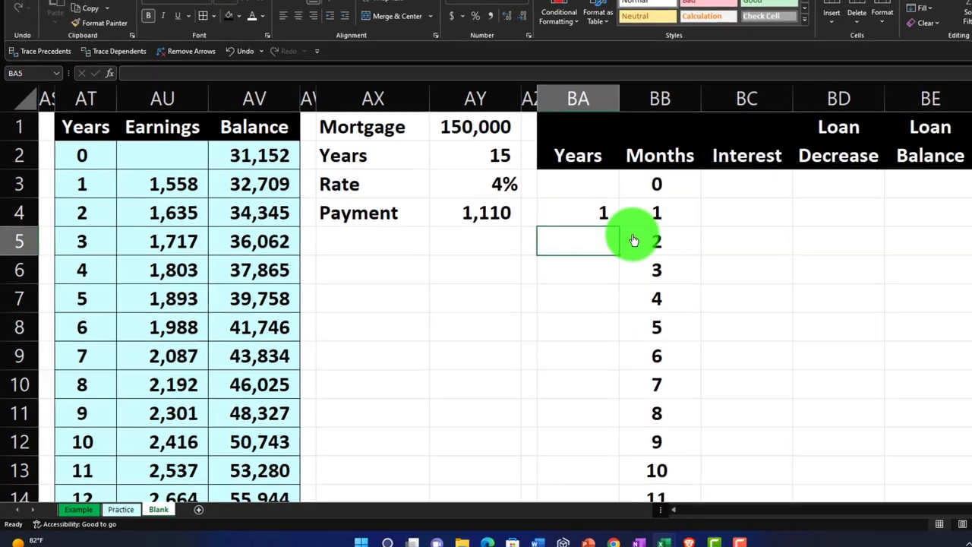
Step: Show two decimals in BA4 and fill its year formula down to BA17
left_click(562, 204)
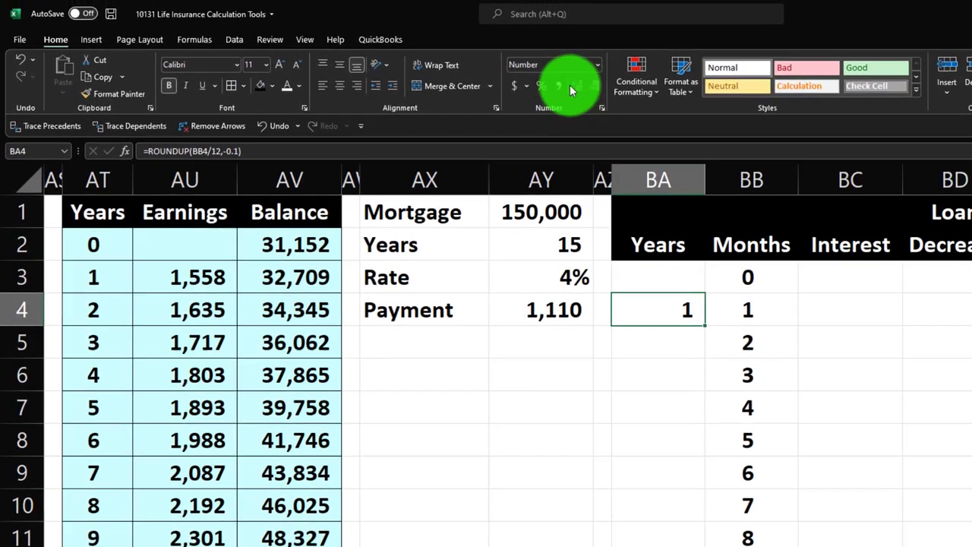
left_click(578, 89)
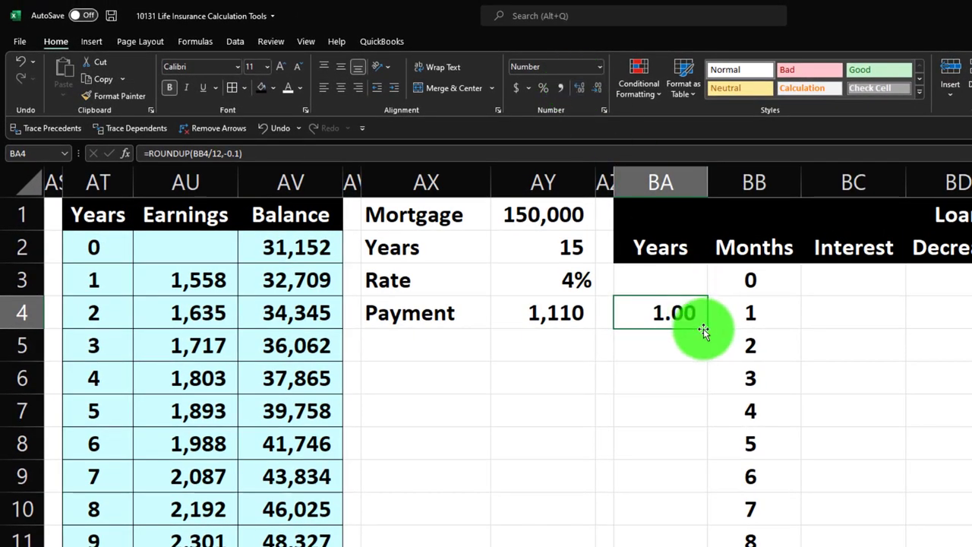
left_click_drag(706, 332, 696, 541)
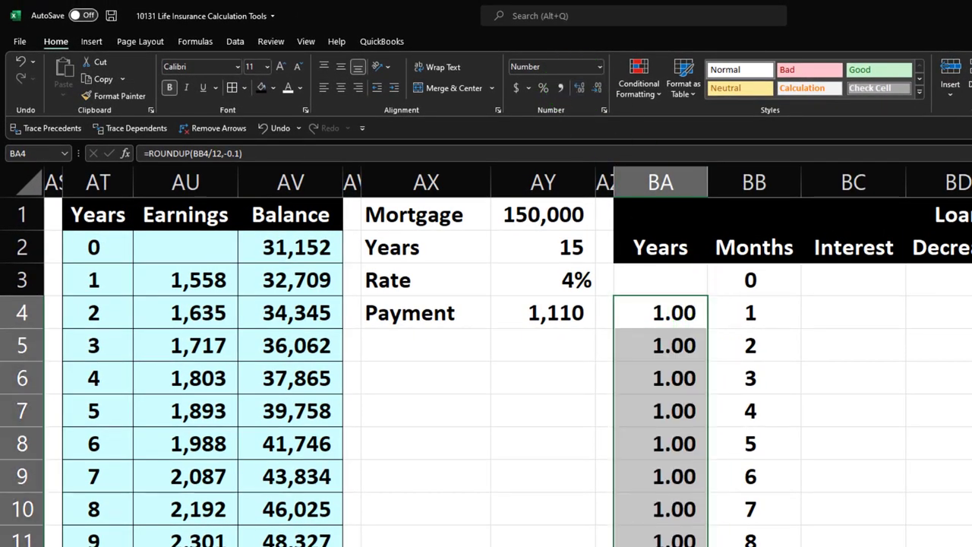
scroll(691, 486, "down", 2)
left_click_drag(695, 423, 663, 535)
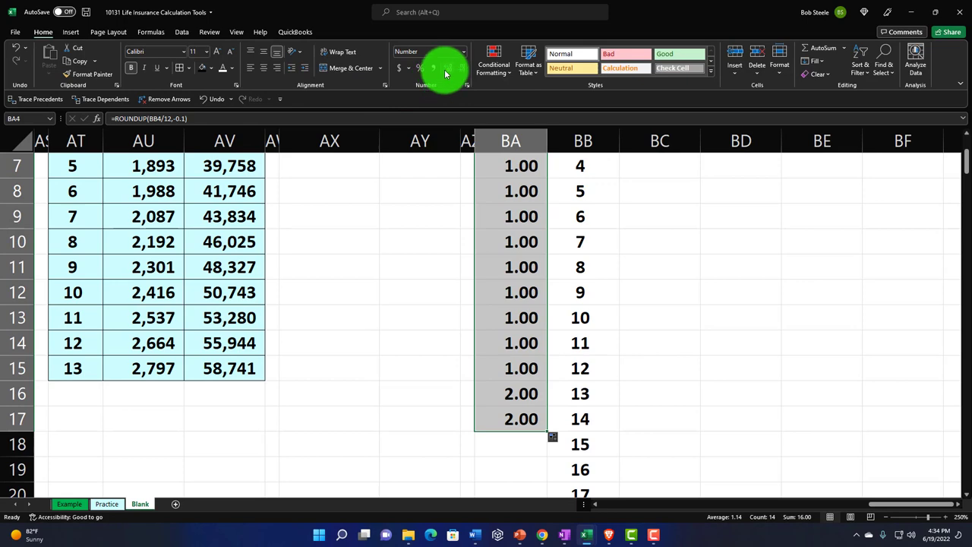
Step: Remove the decimals from the year numbers and extend the formula down to BA183, alongside the last month
left_click(447, 69)
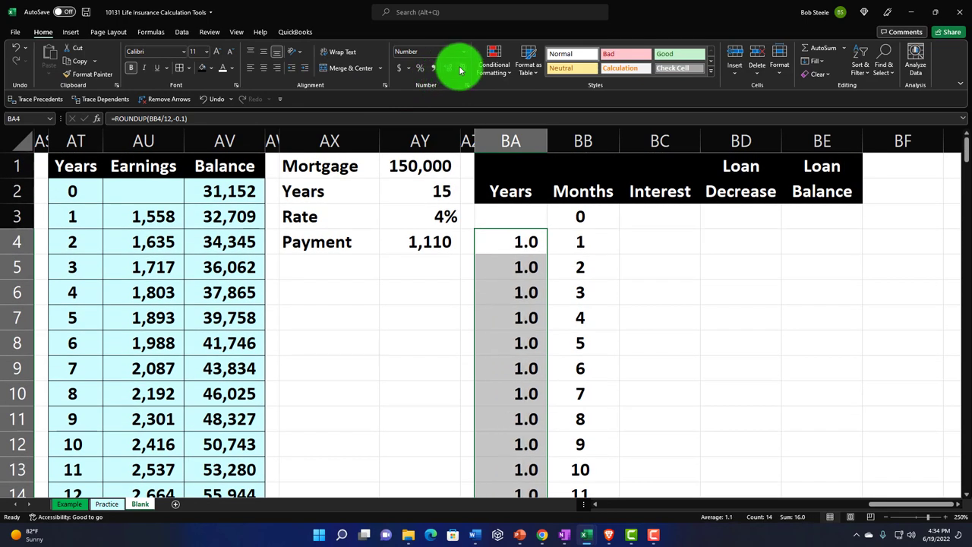
left_click(460, 70)
scroll(523, 289, "down", 4)
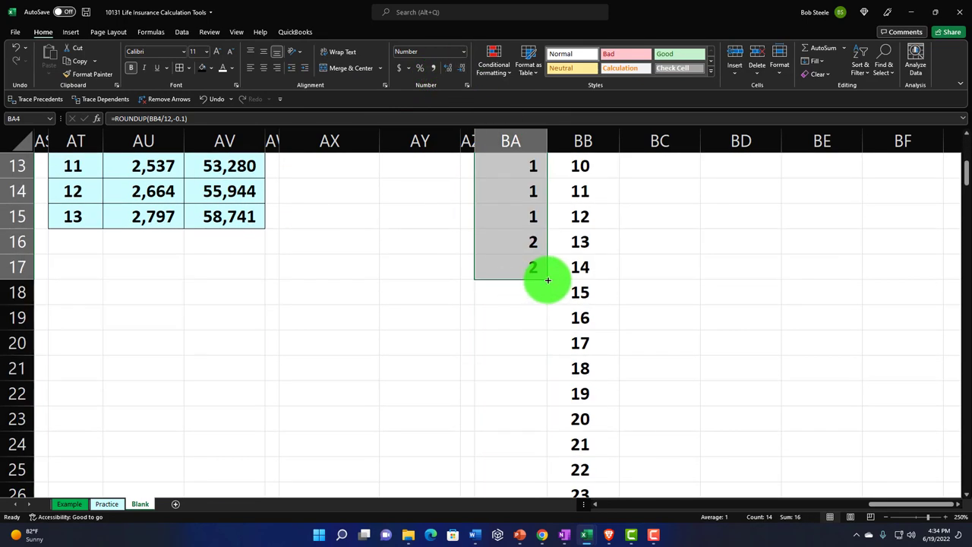
double_click(547, 280)
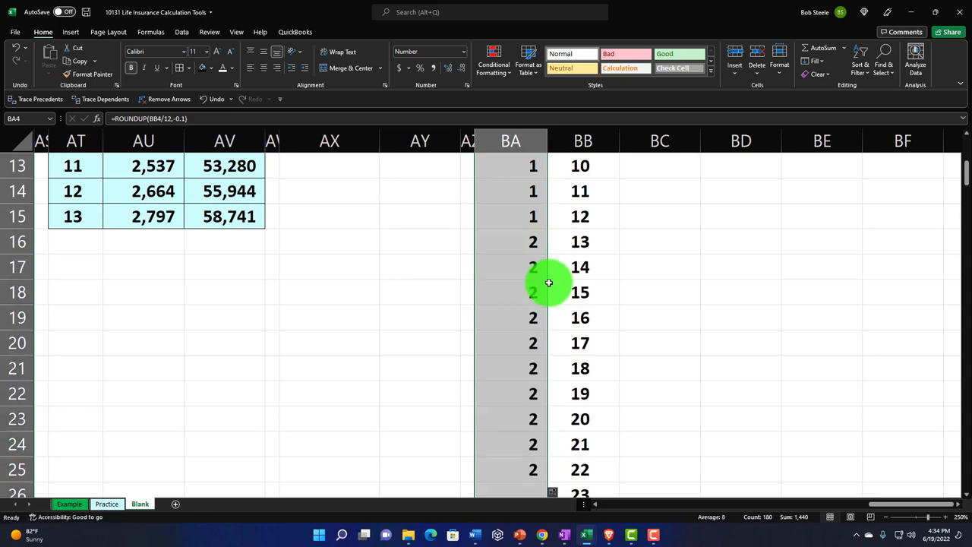
Step: Center the year numbers in BA4:BA183
scroll(562, 319, "down", 20)
scroll(573, 336, "down", 14)
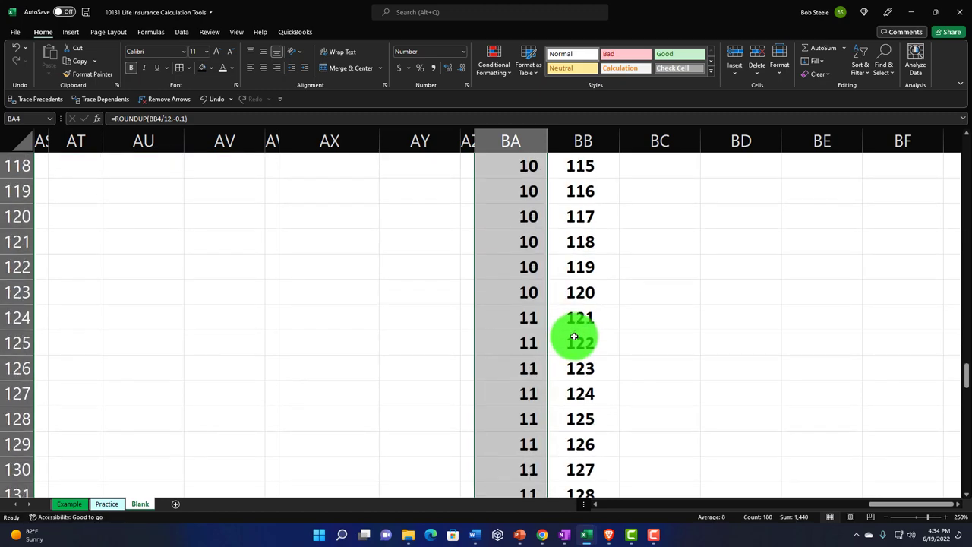
scroll(574, 335, "down", 2)
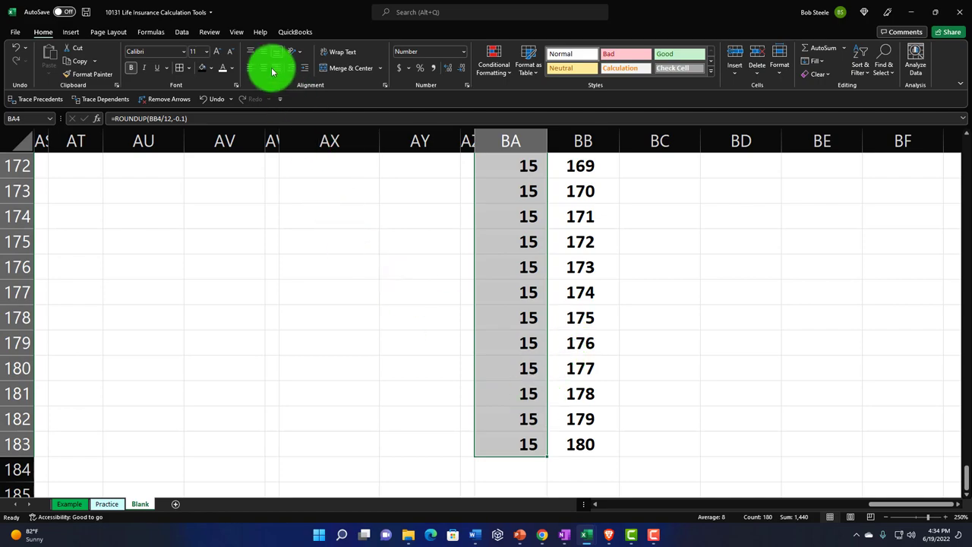
key("ctrl+BackSpace")
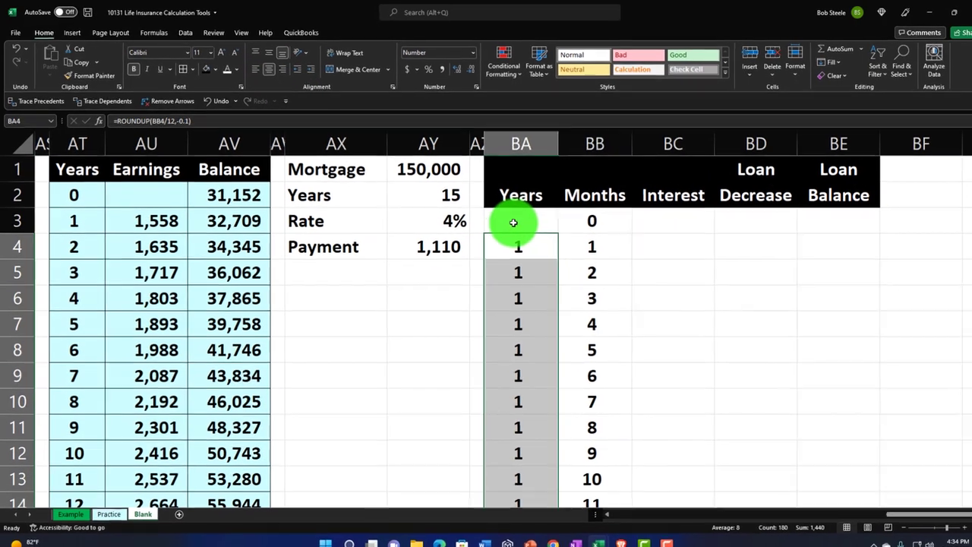
Step: Set the starting year in BA3 to 0 and center it
left_click(505, 215)
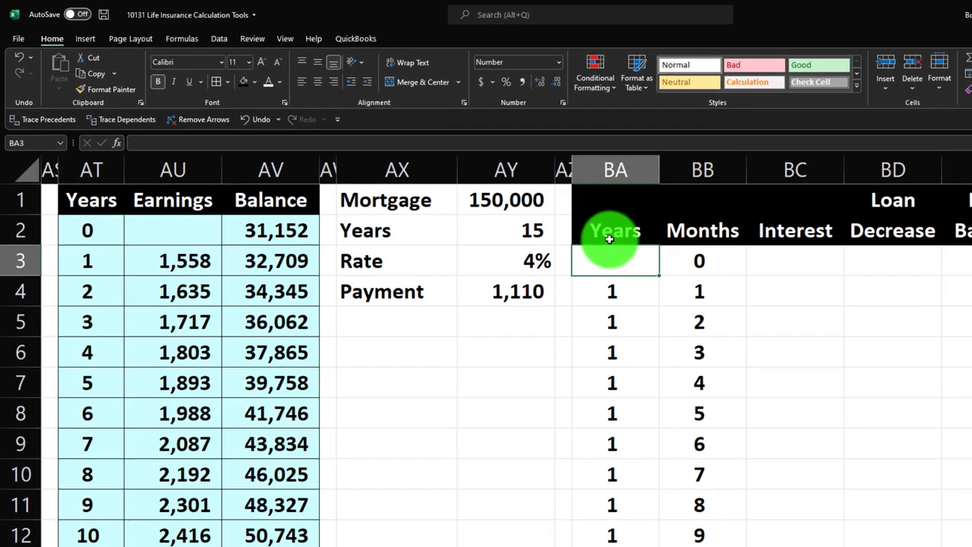
type("1")
key("Return")
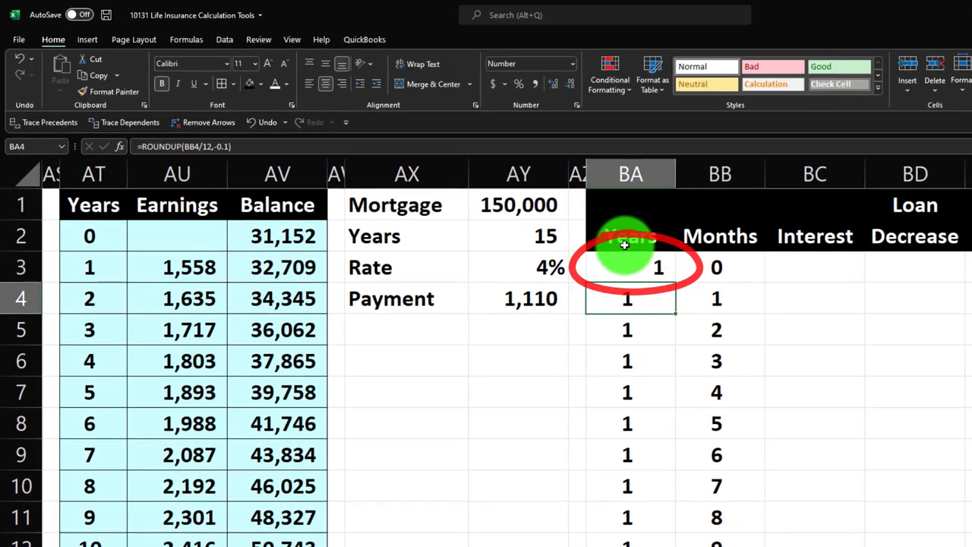
key("Up")
key("ctrl+z")
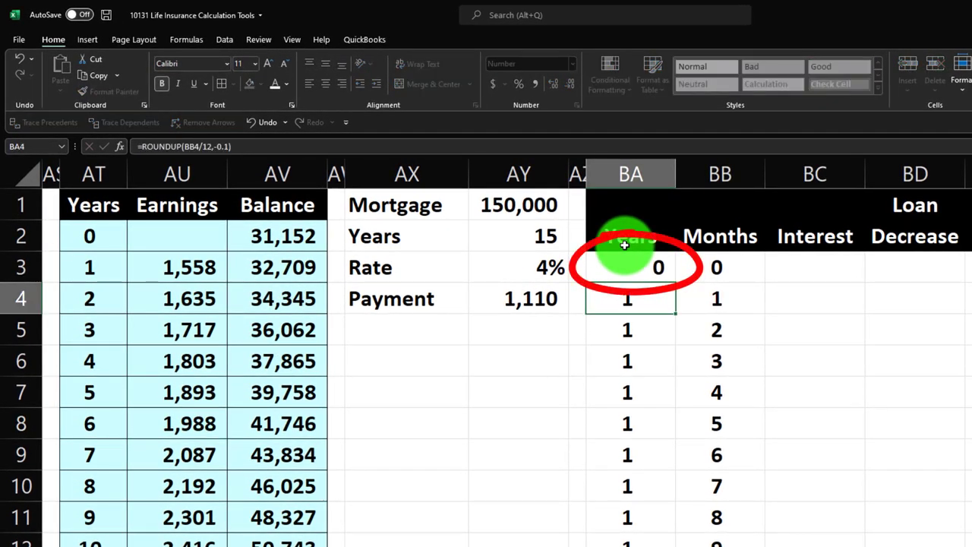
key("ctrl+z")
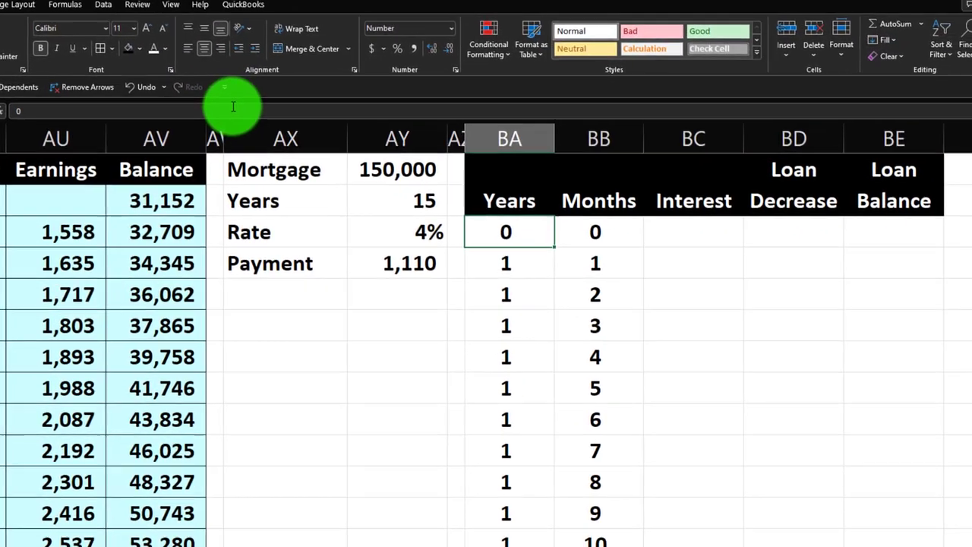
Step: Link the opening loan balance in BE3 to the mortgage amount with =AY1
key("Right")
key("Right")
key("Right")
key("Right")
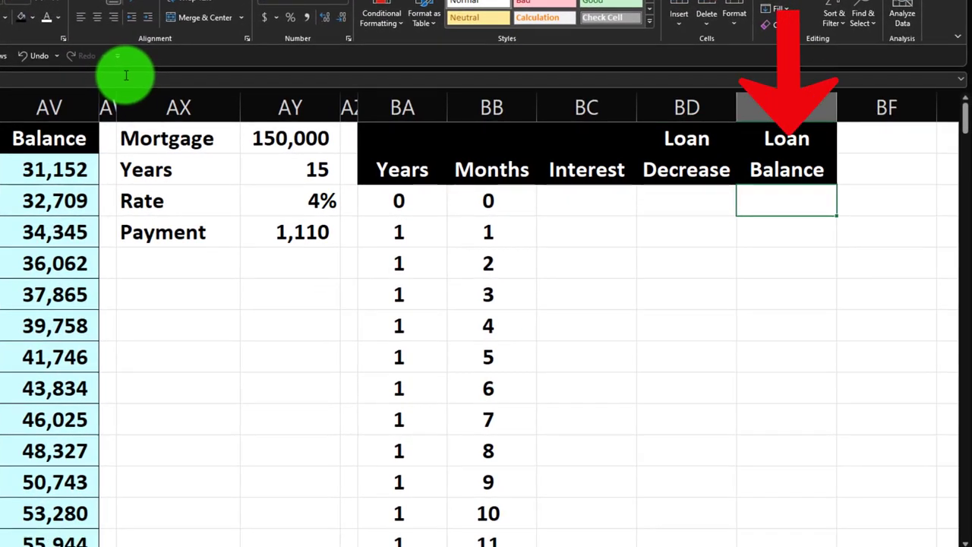
type("=")
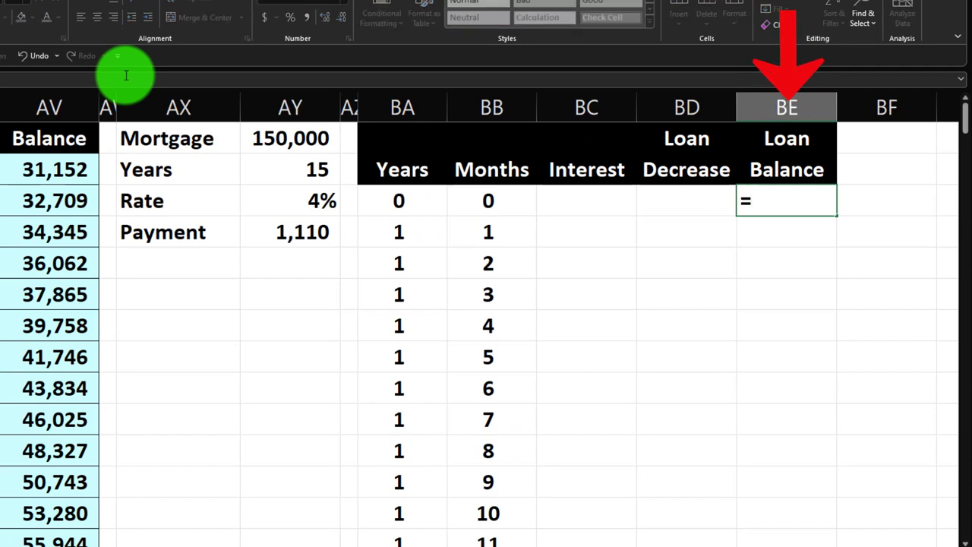
key("Left")
key("Left")
key("Left")
key("Left")
key("Left")
key("Left")
key("Up")
key("Up")
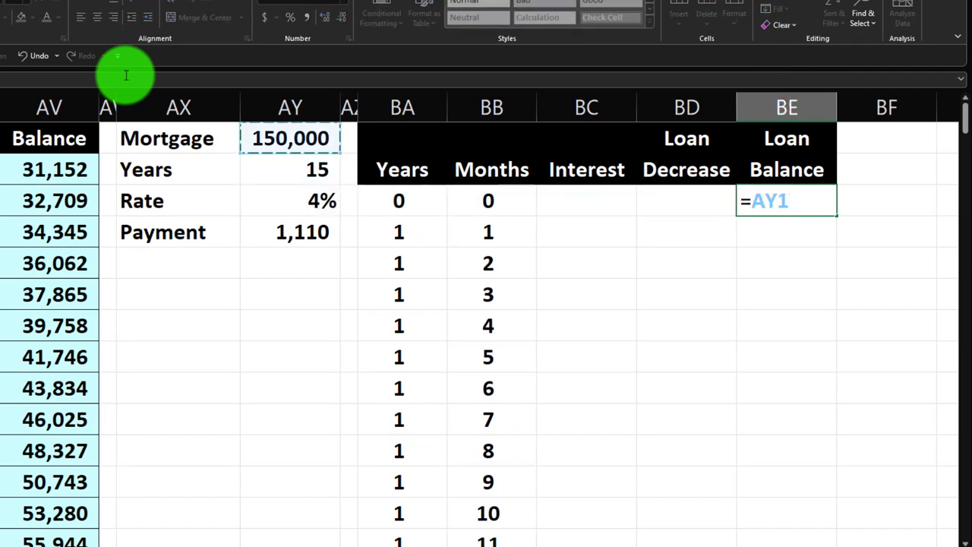
key("Return")
Step: Calculate the first month's interest in BC4 with =BE3*AY3/12 and select the Loan Decrease cell beside it
key("Left")
key("Left")
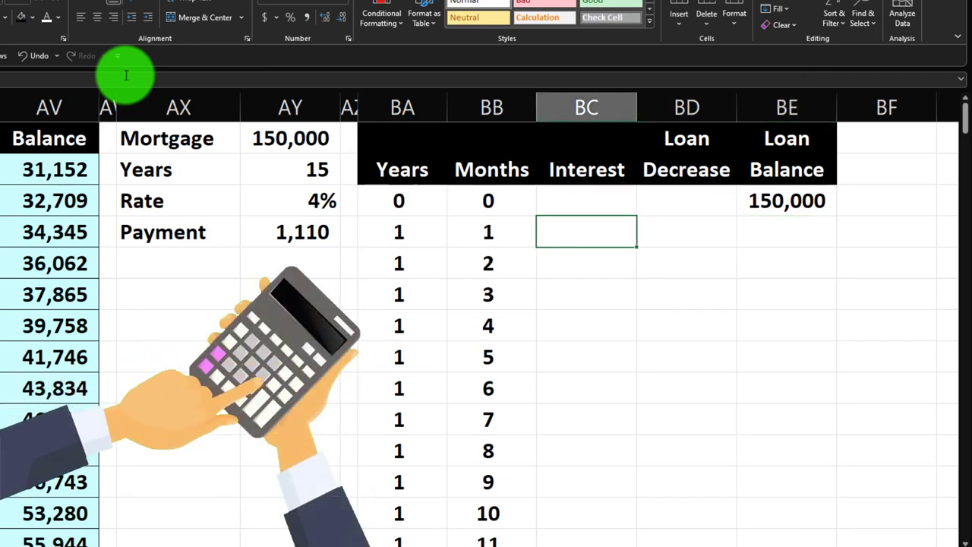
type("=")
key("Right")
key("Right")
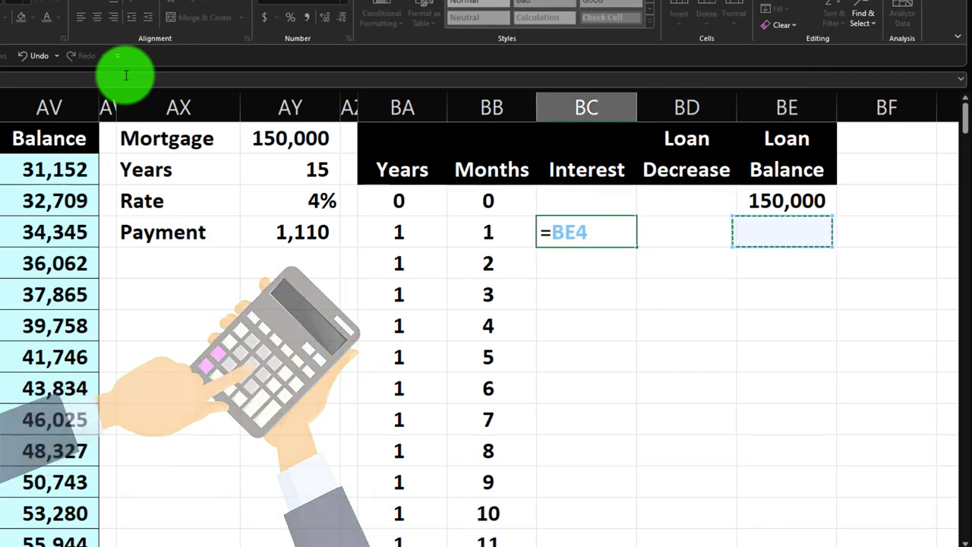
key("Up")
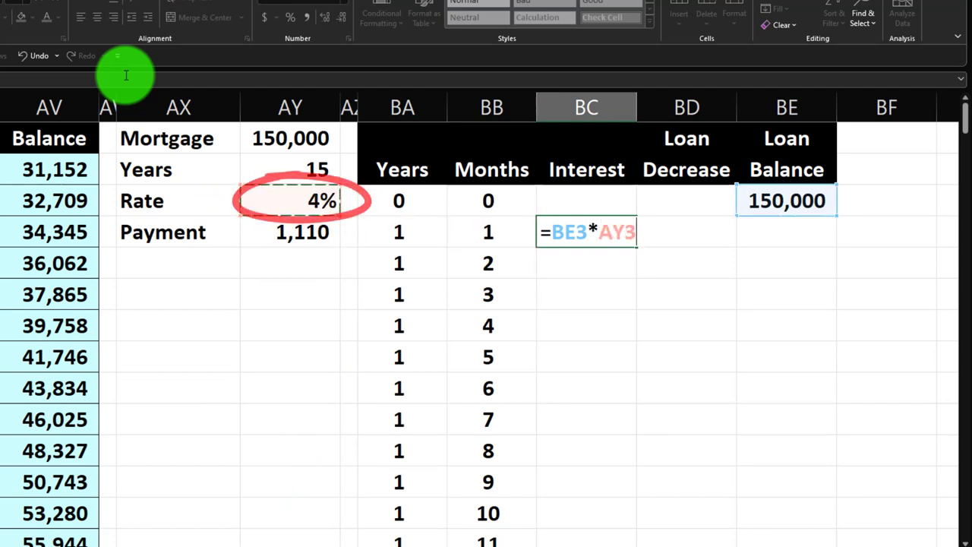
type("/1")
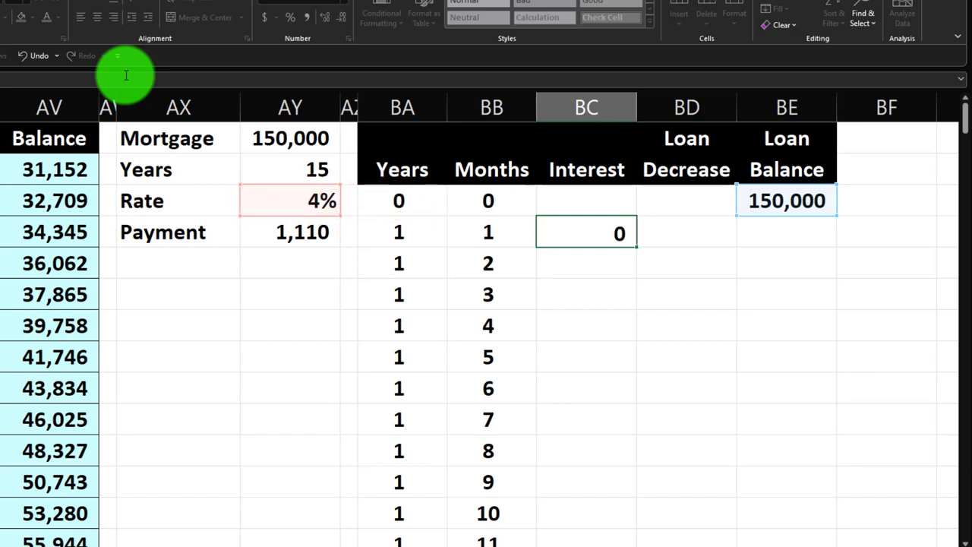
key("Return")
key("Up")
key("Right")
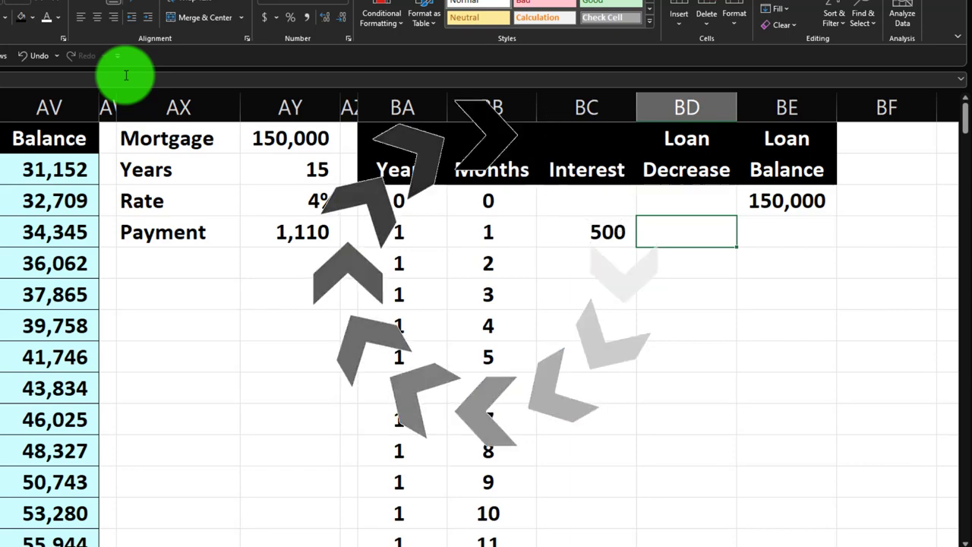
Step: Insert a new column before the Interest column and head it Payment in BC2
left_click(586, 111)
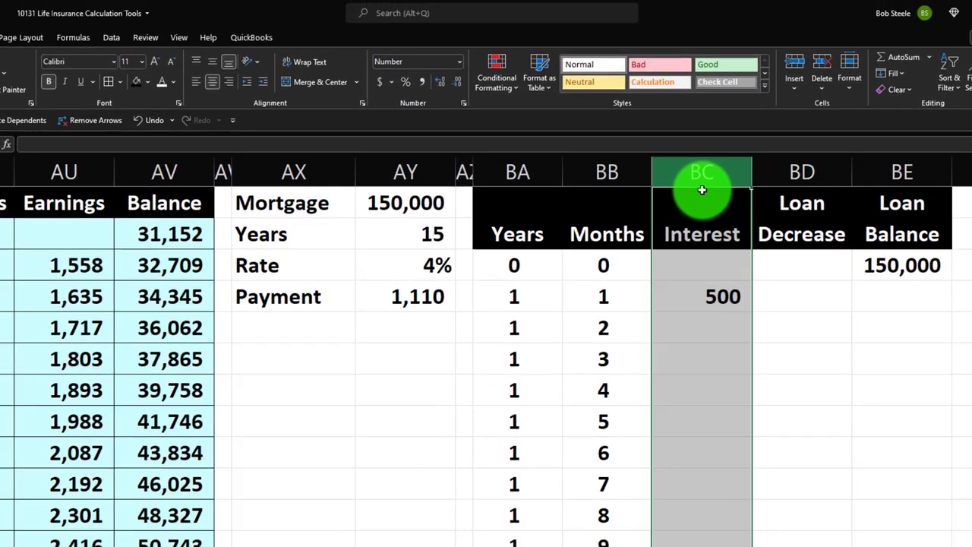
right_click(706, 219)
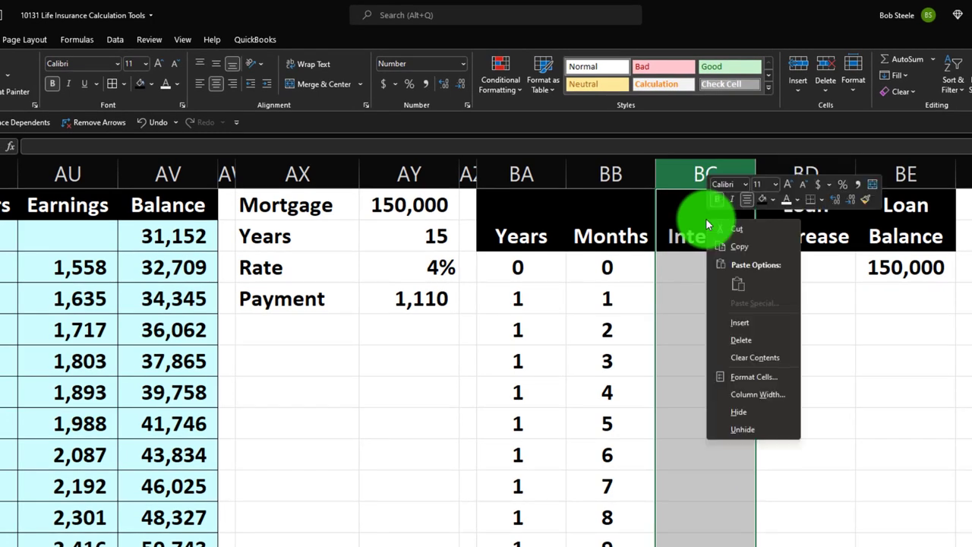
left_click(730, 318)
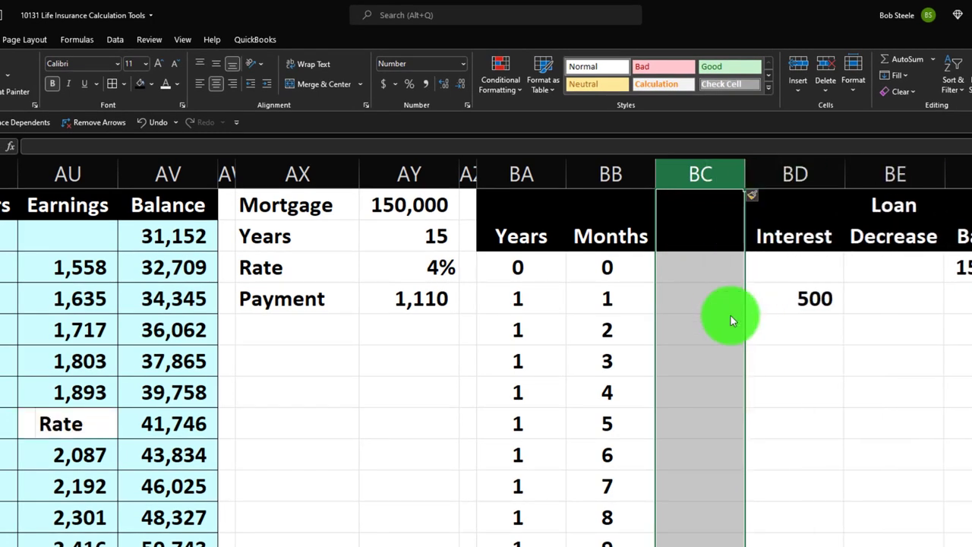
left_click(694, 236)
type("Pay")
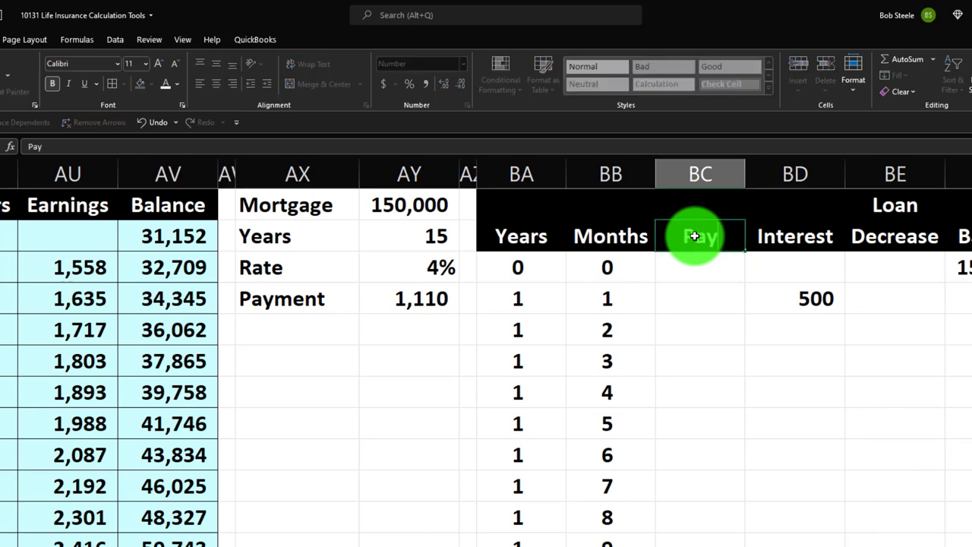
type("ment")
key("Return")
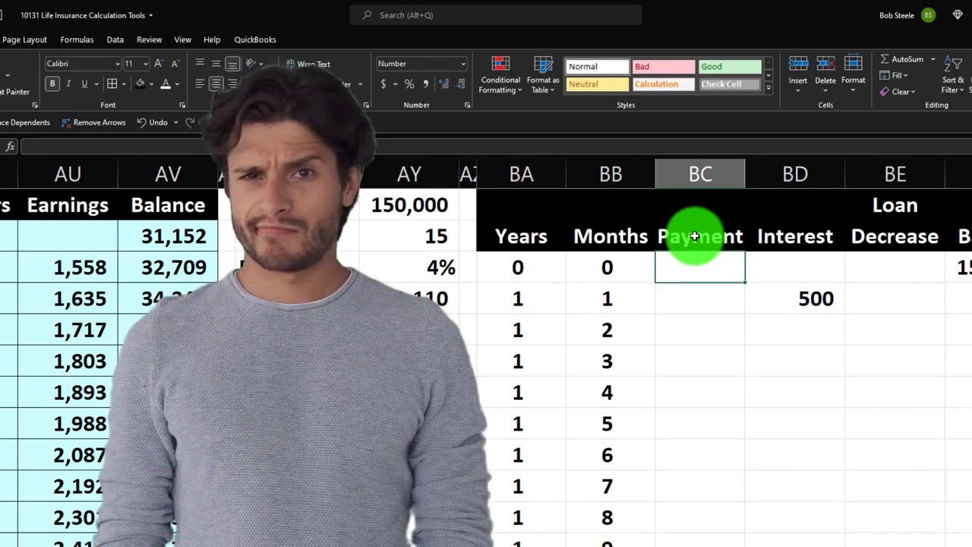
key("Down")
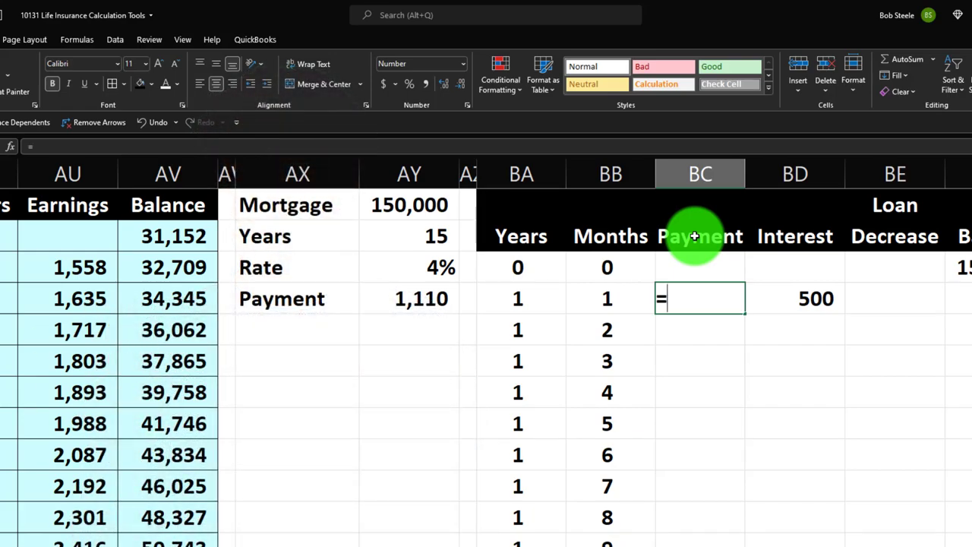
Step: Link the first month's payment in BC4 to the calculated mortgage payment with =AY4
type("=")
key("Left")
key("Left")
key("Left")
key("Left")
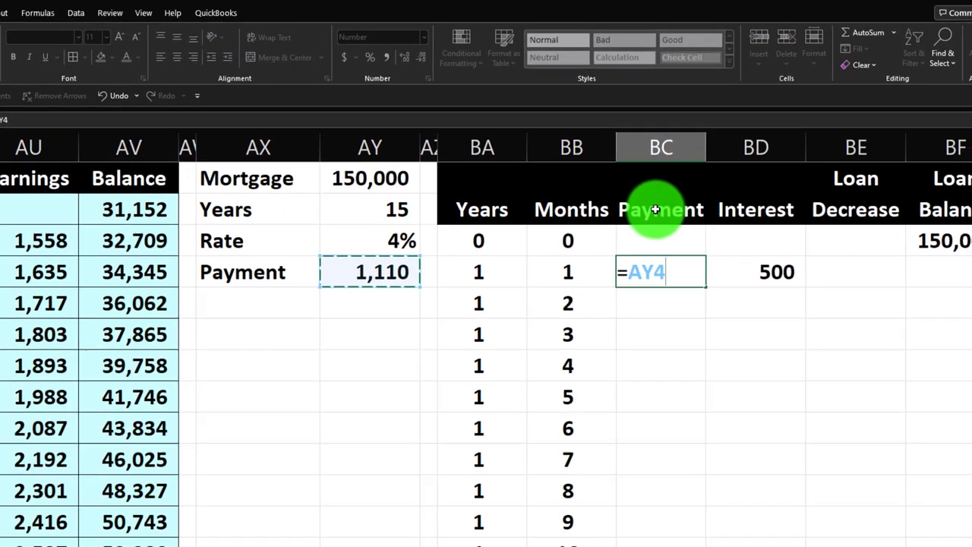
key("Return")
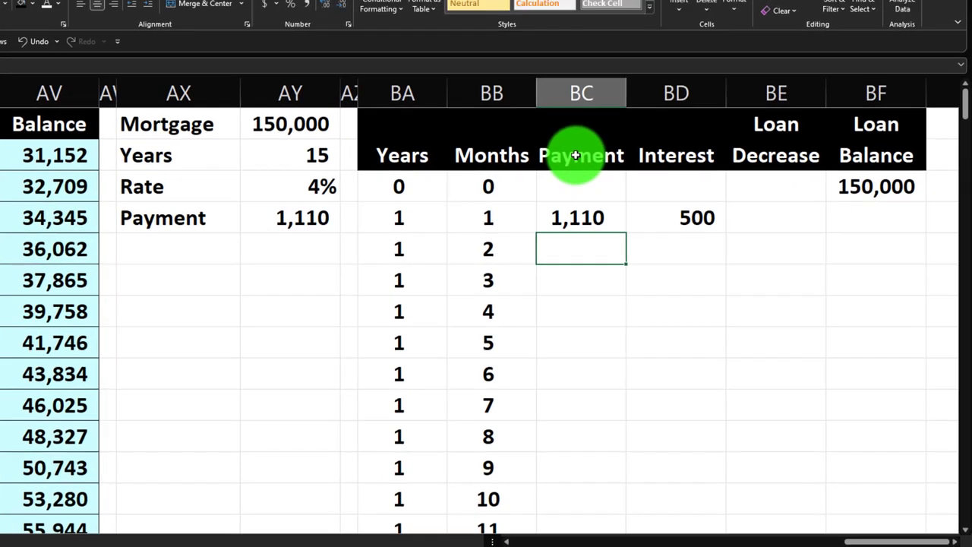
Step: Calculate the first month's loan decrease in BE4 as payment minus interest with =BC4-BD4
key("Up")
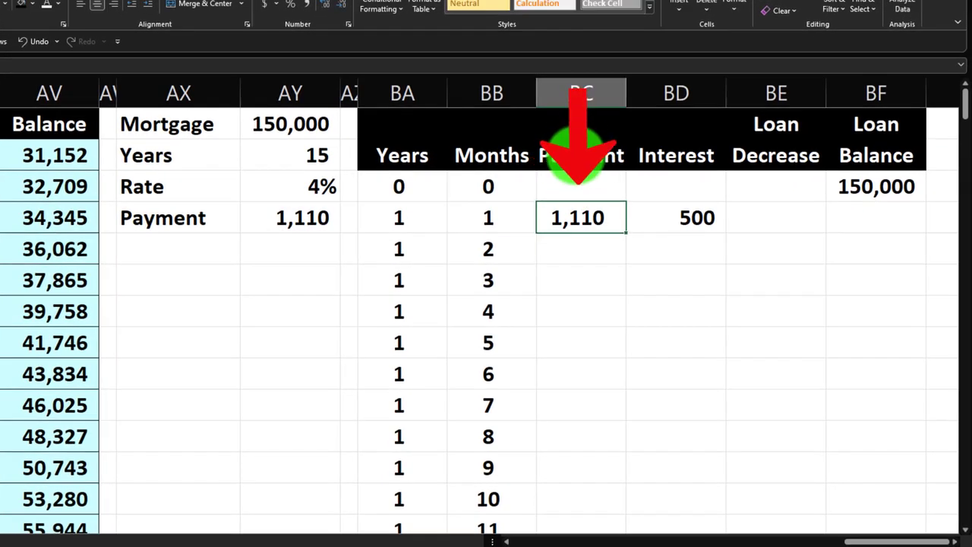
key("Right")
key("Right")
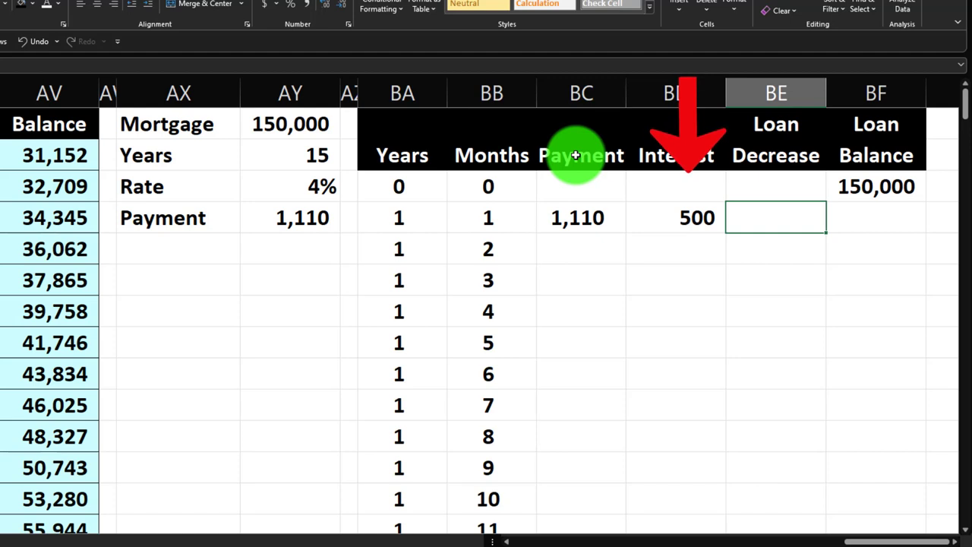
type("=")
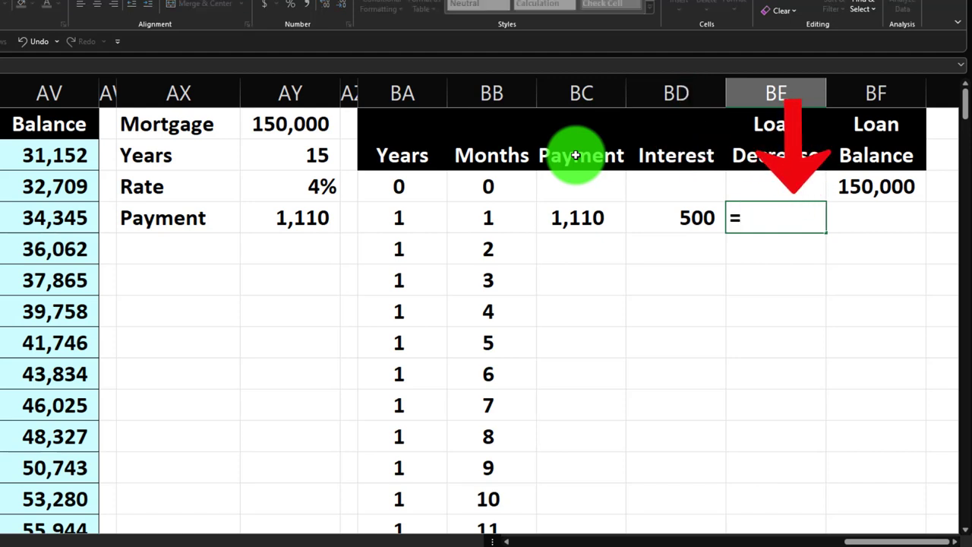
key("Left")
key("Left")
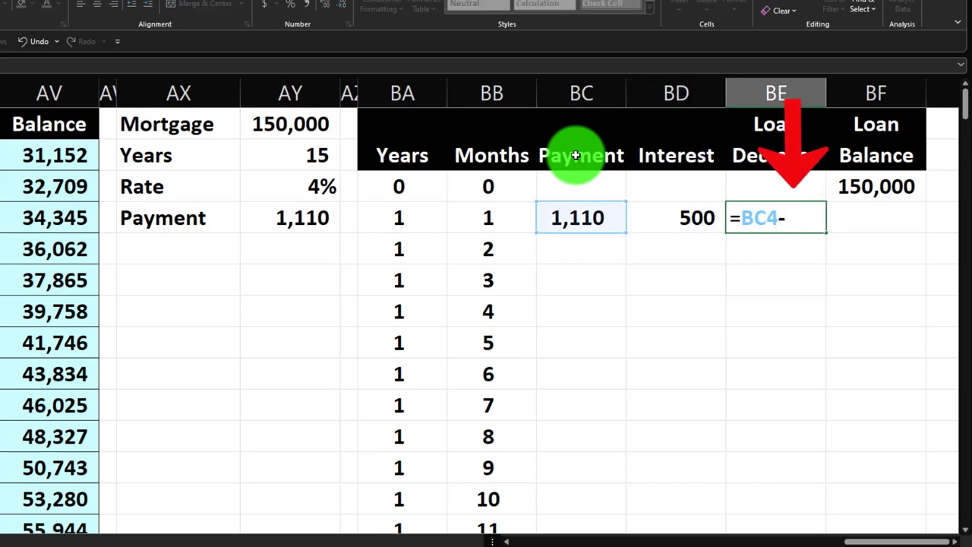
type("-")
key("Left")
key("Return")
key("Up")
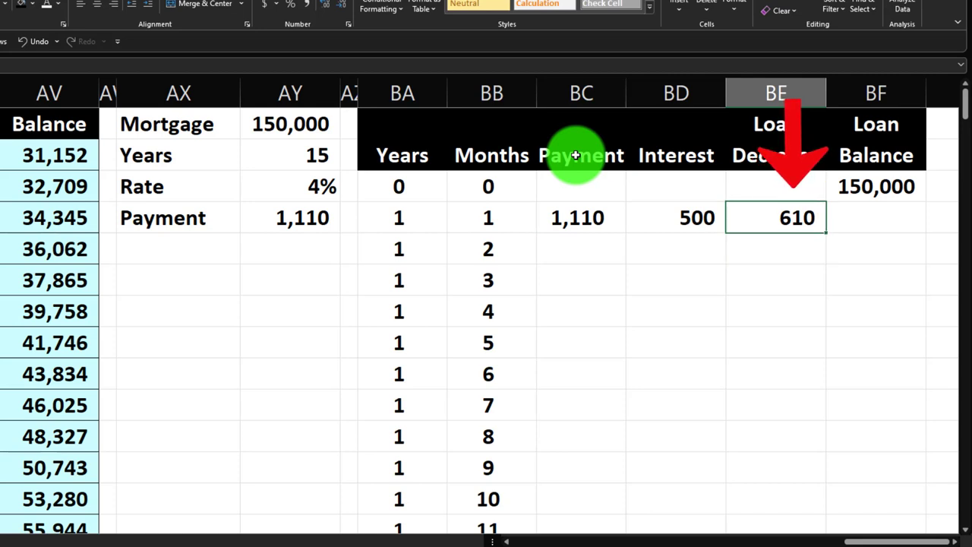
Step: Calculate the first month's ending loan balance in BF4 as the previous balance minus the loan decrease, =BF3-BE4
key("Right")
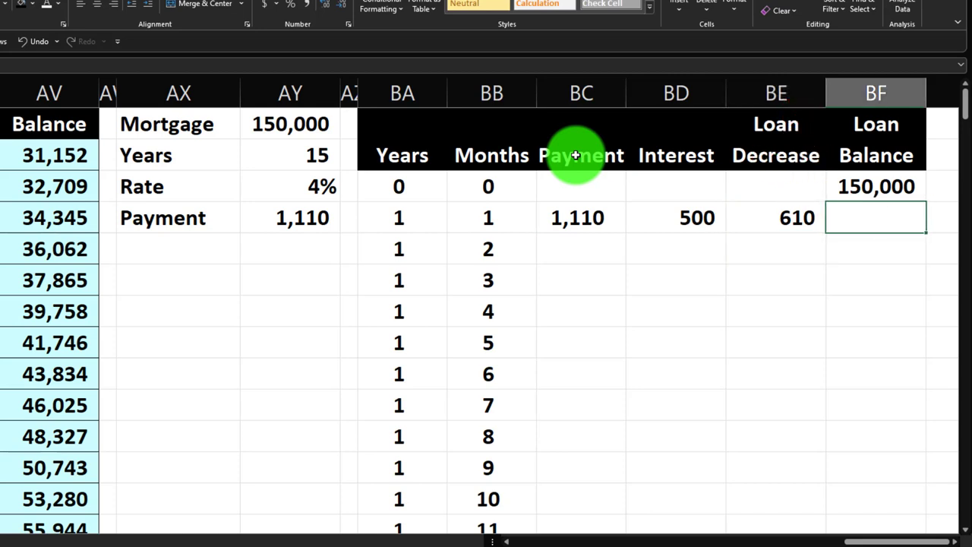
type("=")
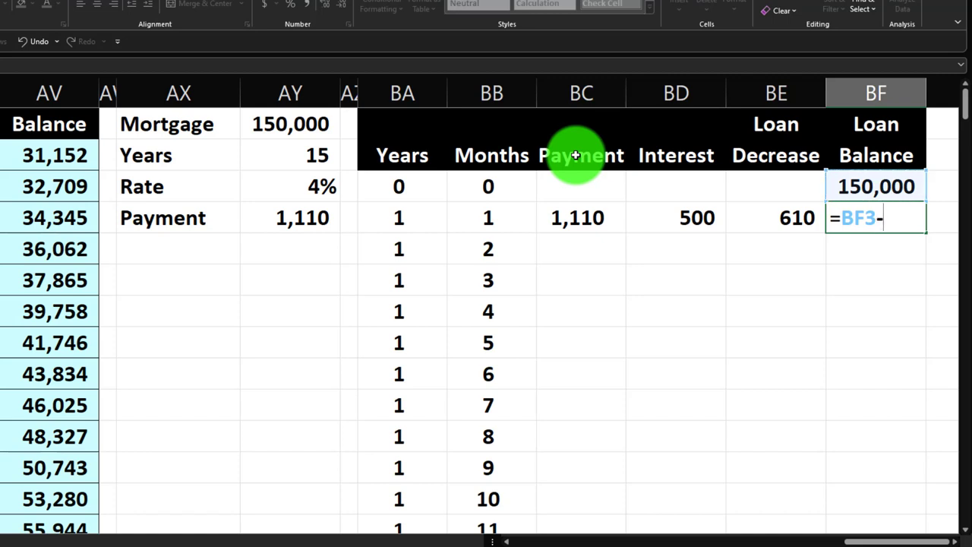
key("Return")
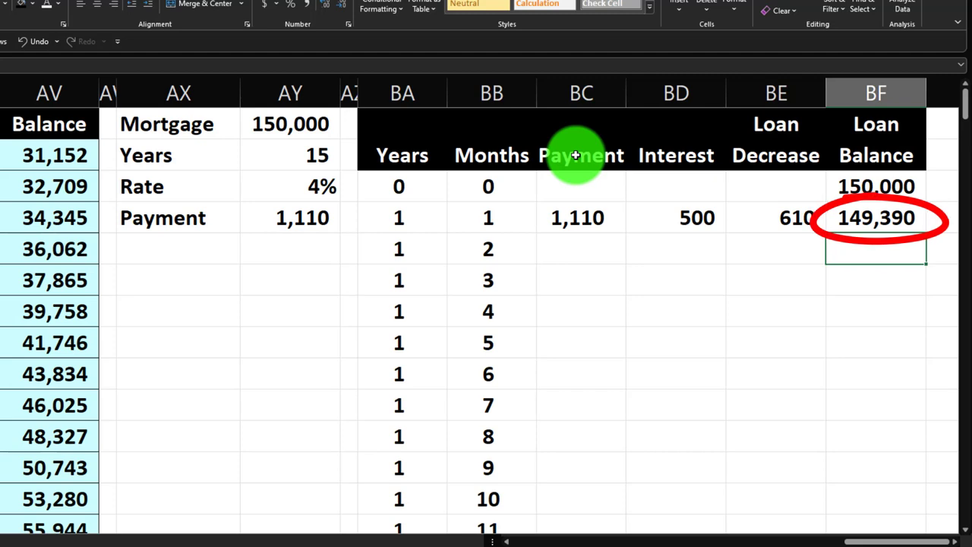
Step: Make the mortgage references absolute, using $AY$4 in the BC4 payment formula and $AY$3 in the BD4 interest formula
double_click(572, 218)
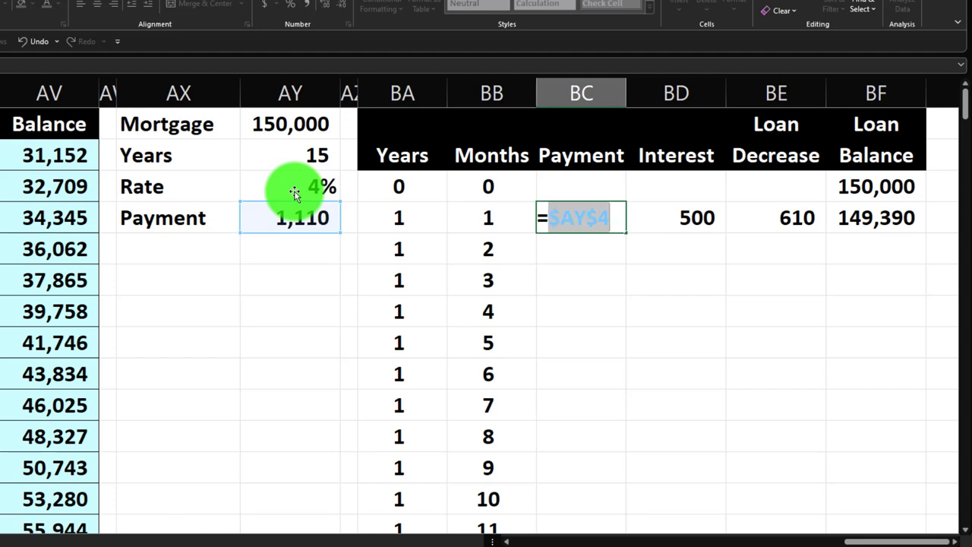
key("Return")
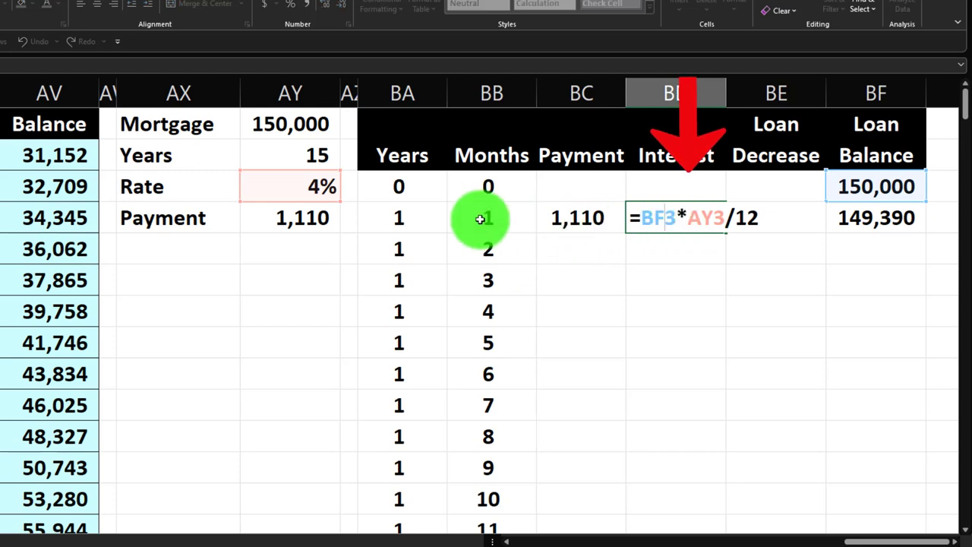
mouse_move(251, 196)
left_mouse_down()
mouse_move(322, 178)
mouse_move(308, 213)
mouse_move(293, 165)
left_mouse_up()
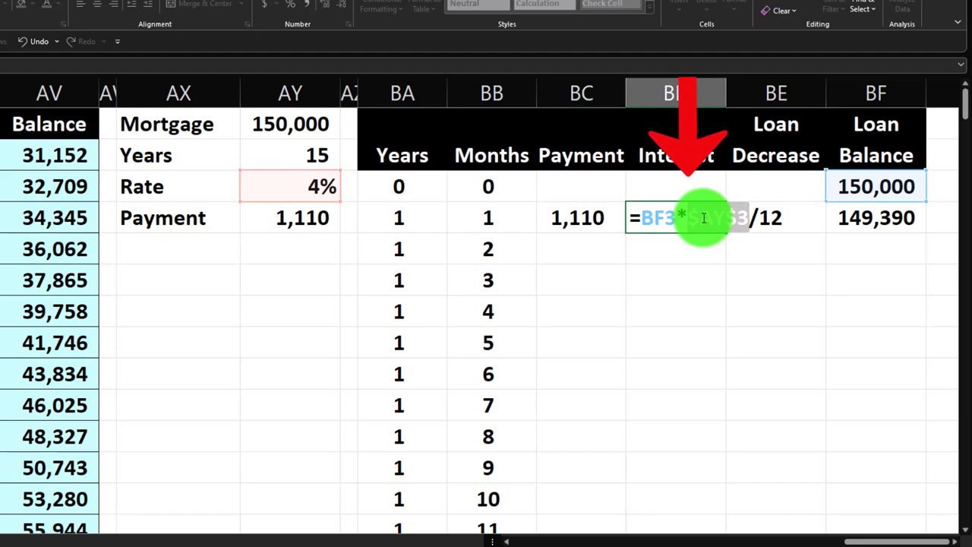
key("Return")
Step: Fill the formulas in BC4:BF4 down through month 180 and select the final loan balance in BF183
left_click_drag(608, 230, 832, 225)
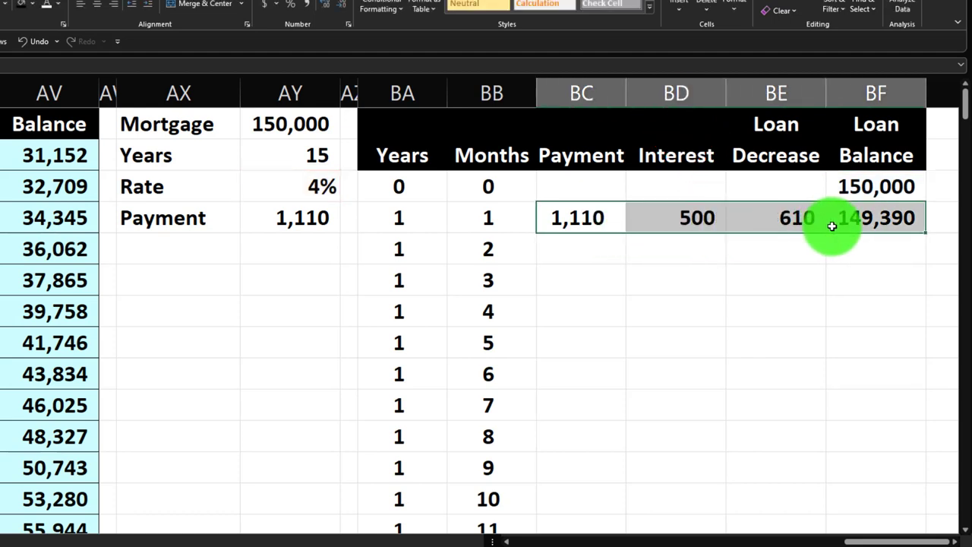
double_click(928, 233)
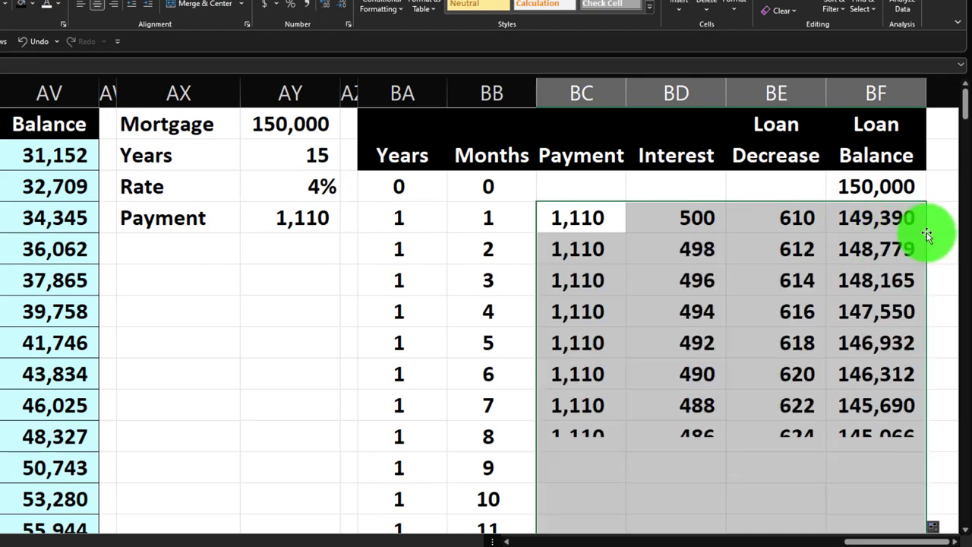
scroll(825, 304, "down", 10)
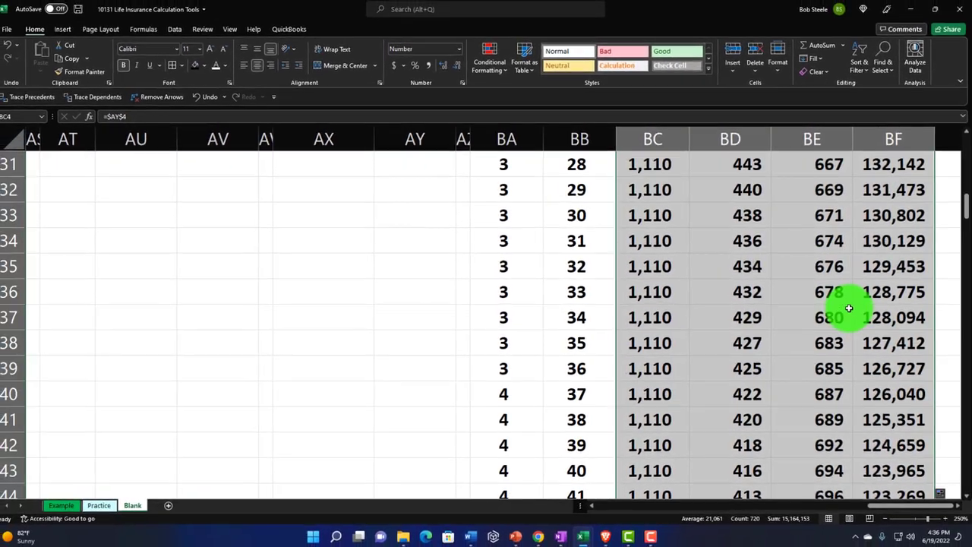
scroll(849, 307, "down", 20)
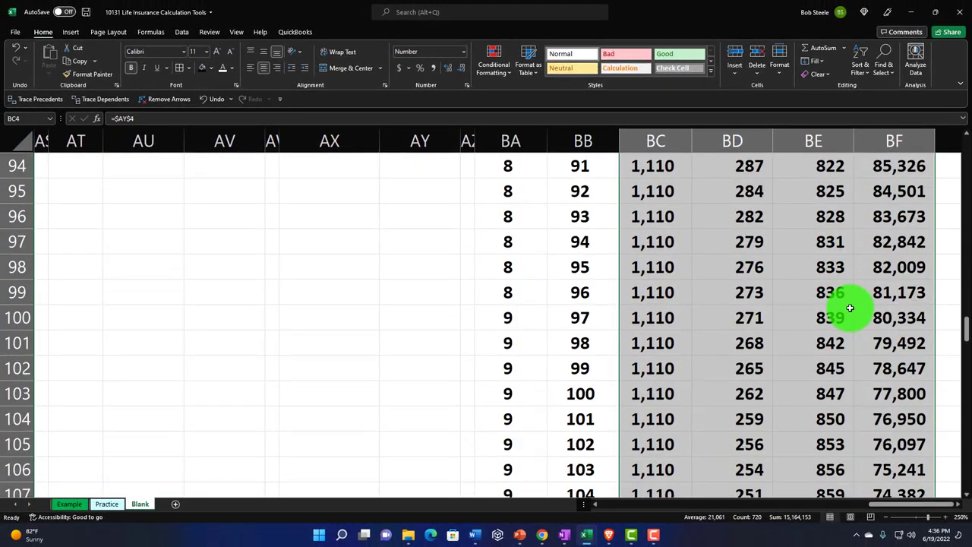
scroll(849, 307, "down", 17)
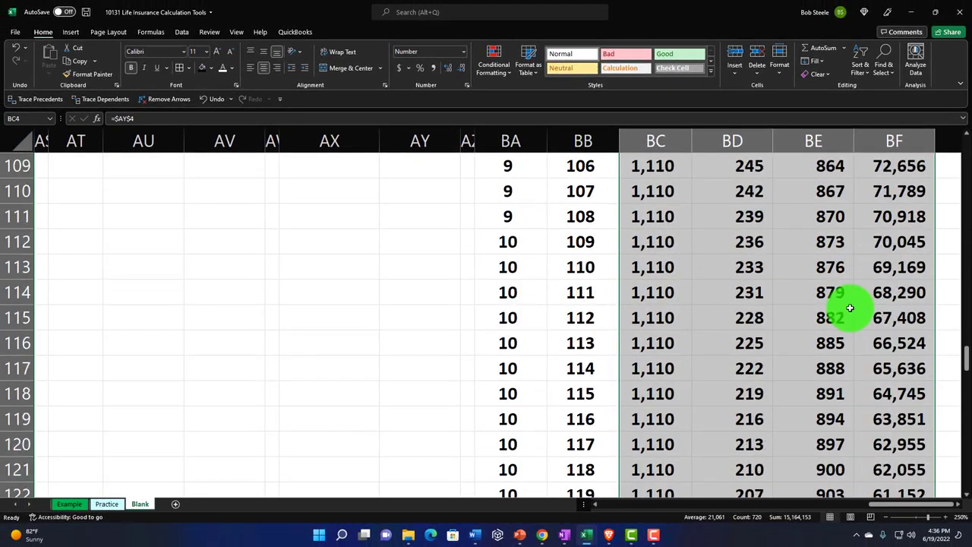
scroll(850, 308, "down", 10)
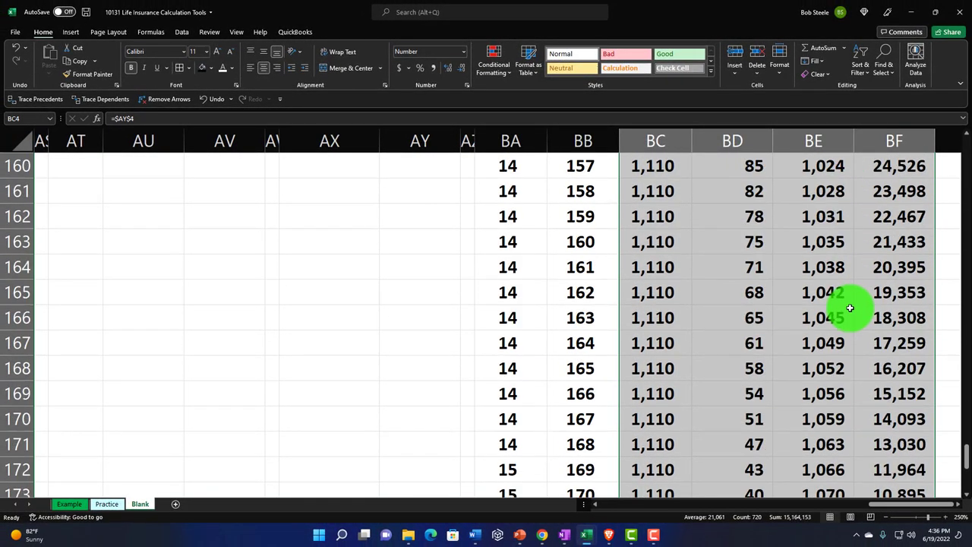
left_click(876, 367)
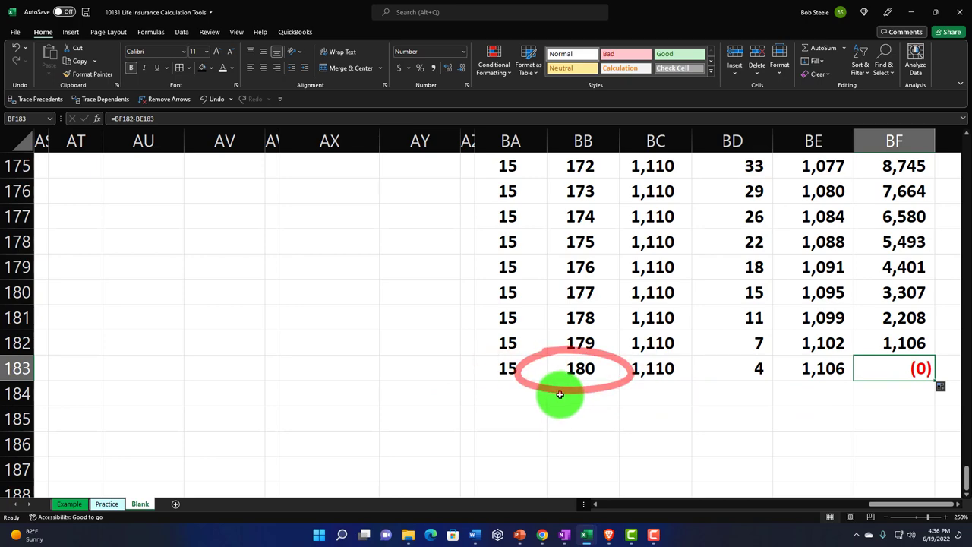
Step: Switch to Chrome to compare the results with the online loan calculator's amortization schedule, then return to the Excel worksheet
left_click(542, 534)
scroll(411, 410, "down", 3)
scroll(410, 411, "down", 1)
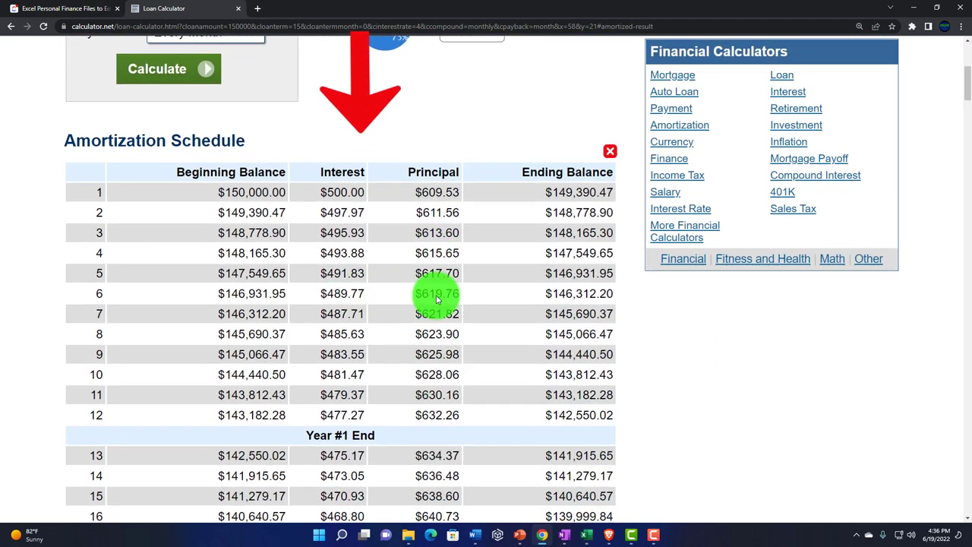
left_click(913, 6)
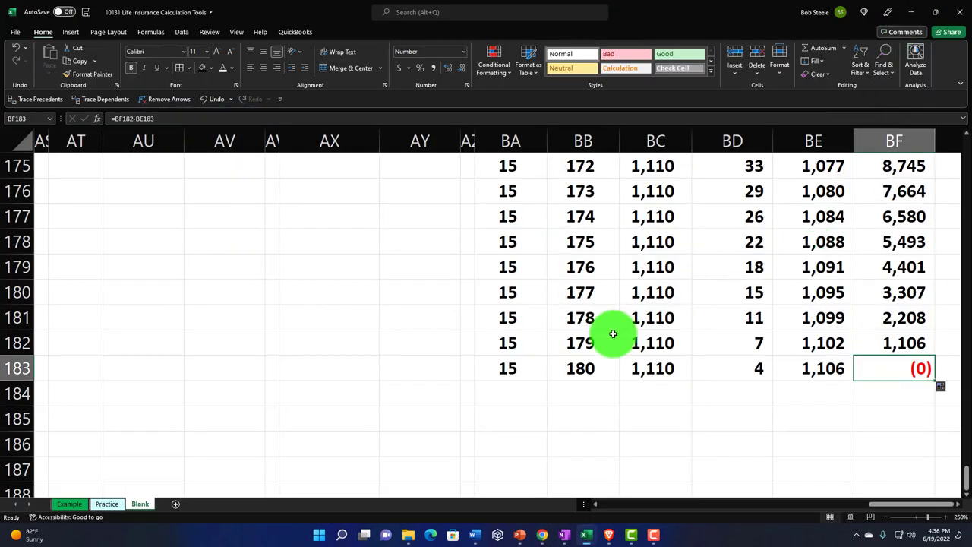
Step: Add cell borders and the recently used light blue fill to the amortization table body, BA3:BF183
left_click_drag(514, 370, 874, 30)
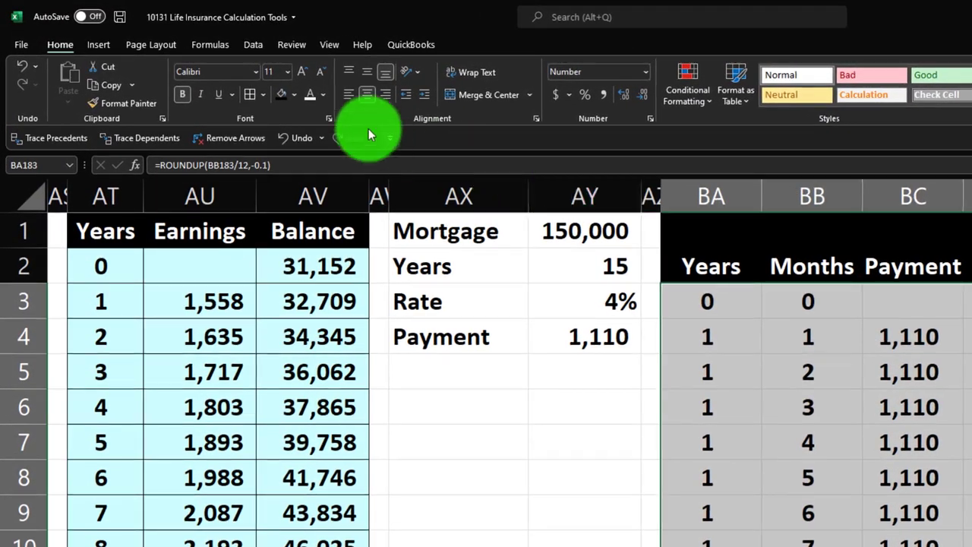
left_click(259, 90)
left_click(295, 92)
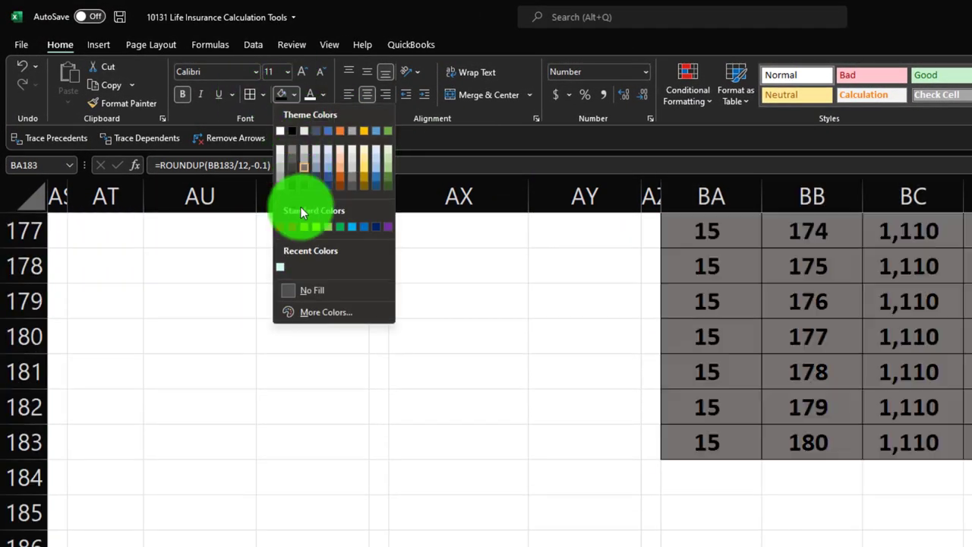
left_click(280, 265)
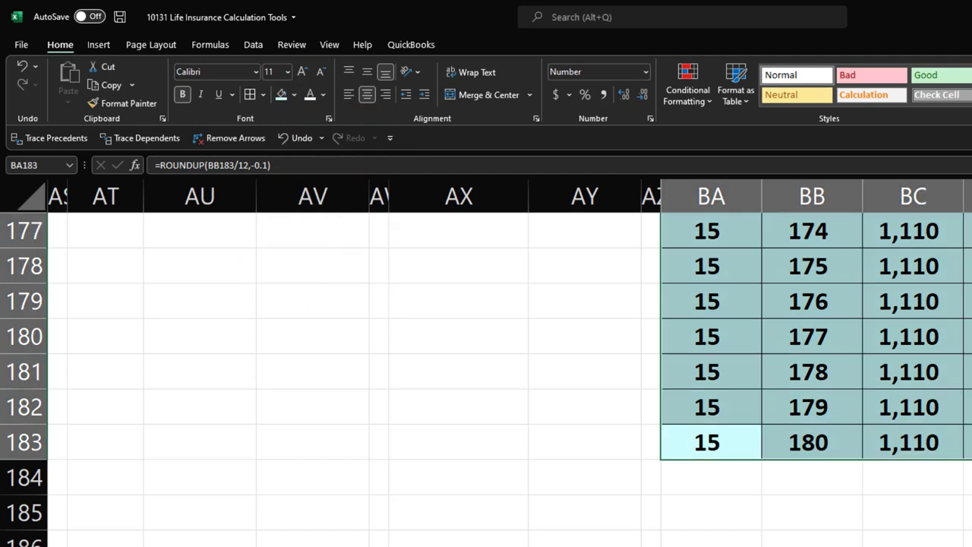
Step: Apply borders and the same light blue fill to the mortgage payment calculation in AX1:AY4
scroll(486, 365, "up", 20)
left_click_drag(460, 232, 557, 338)
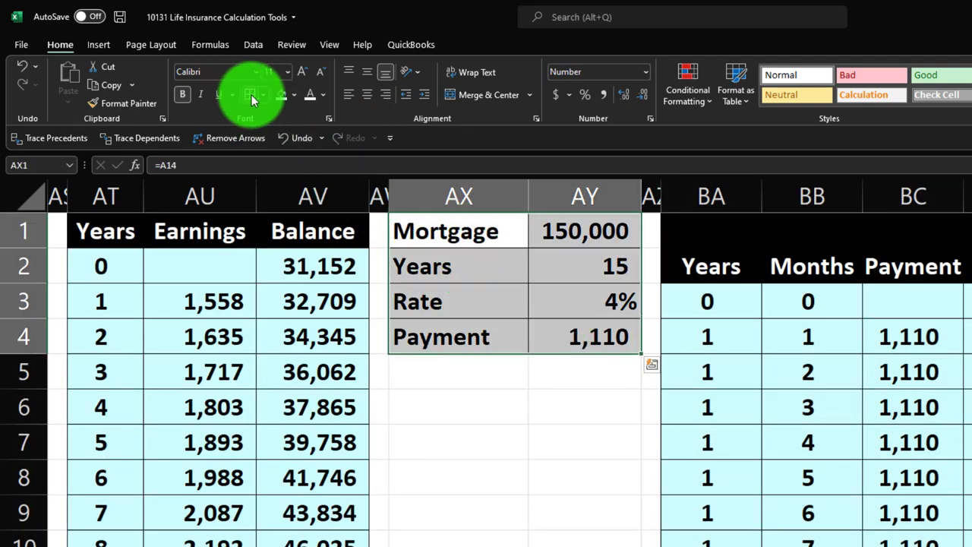
left_click(279, 99)
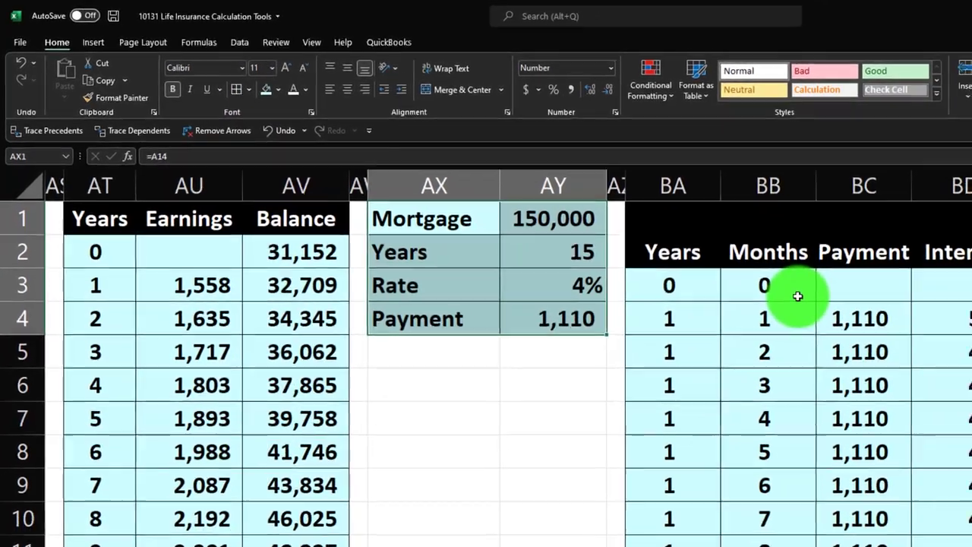
Step: Copy the narrow spacer column AZ's formatting to column BG with Format Painter
scroll(741, 275, "down", 1)
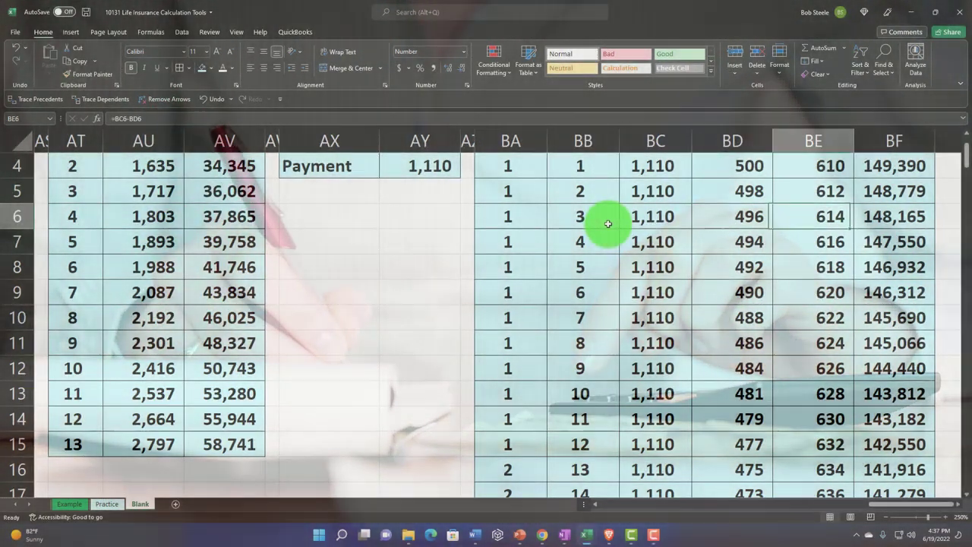
key("Right")
key("Right")
key("Right")
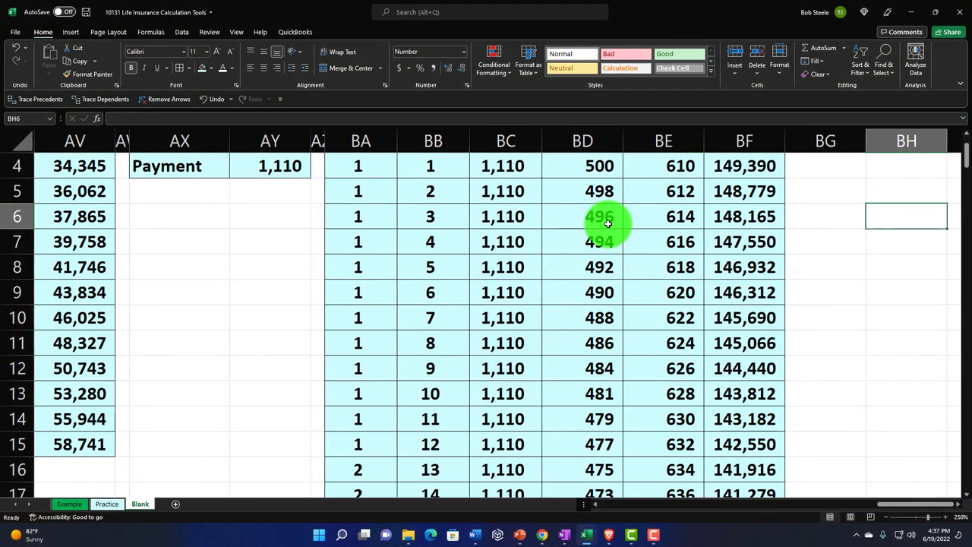
left_click(317, 139)
scroll(317, 140, "up", 1)
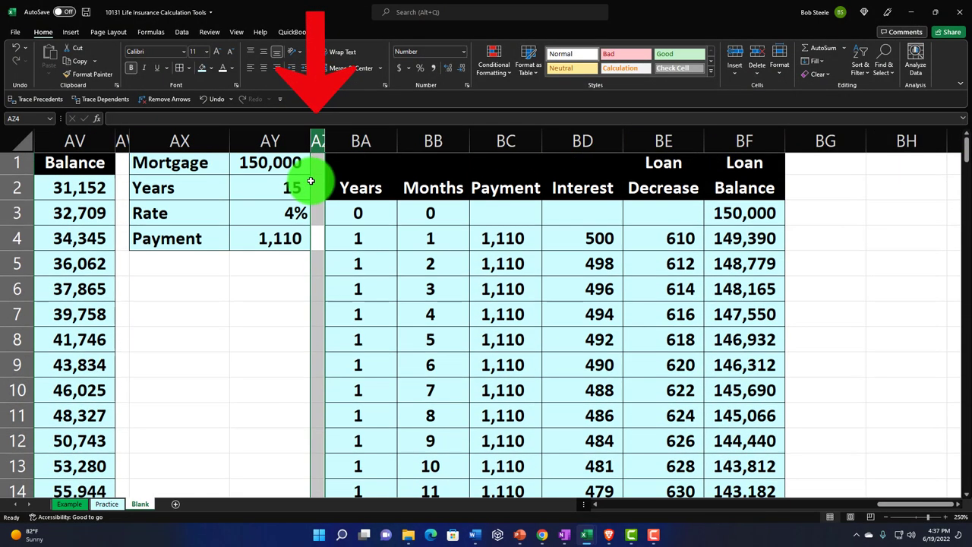
left_click(73, 78)
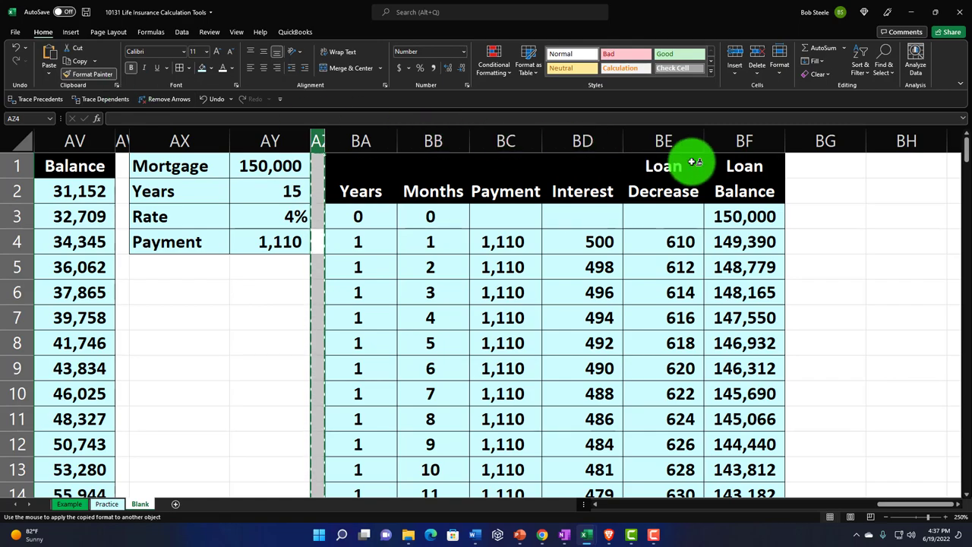
left_click(826, 142)
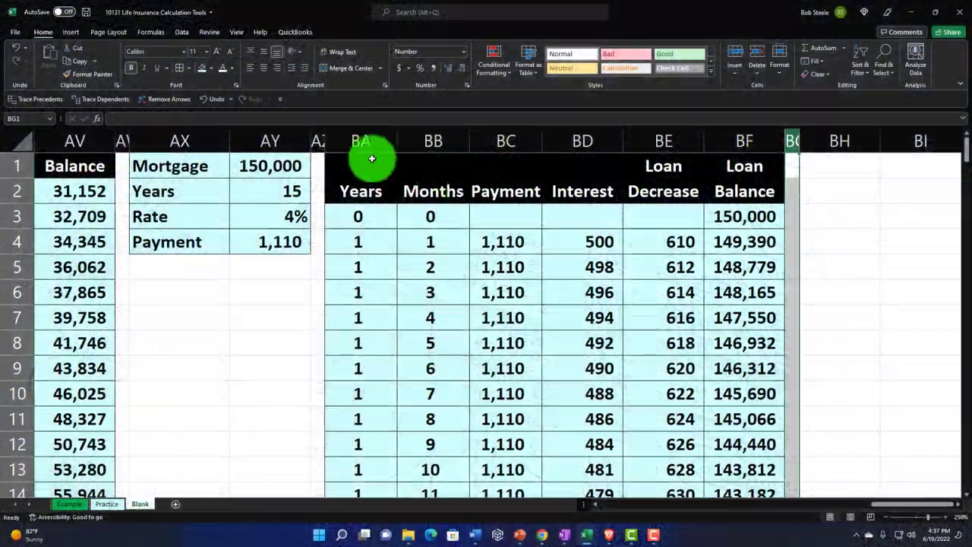
Step: Copy the amortization table's header block BA1:BF2 and paste it starting at BH1
left_click_drag(371, 156, 720, 191)
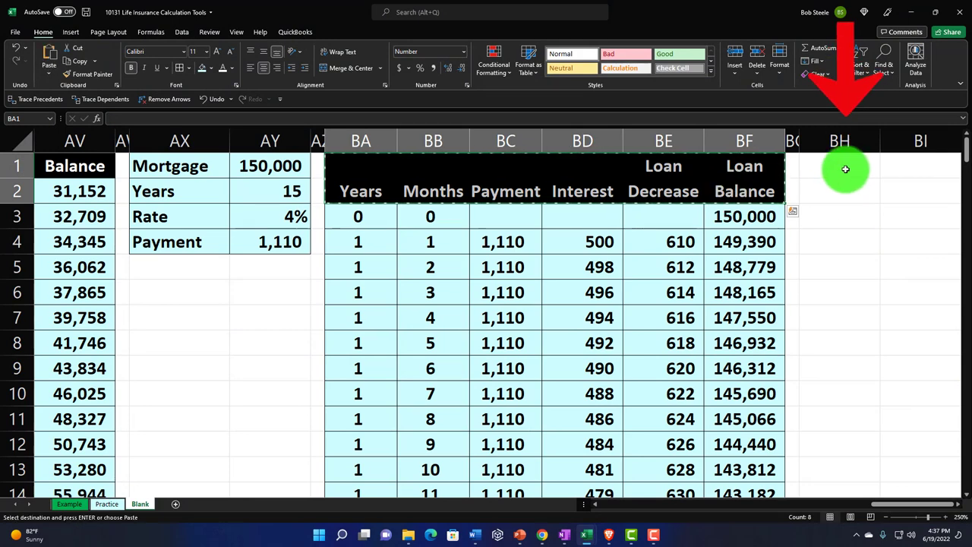
type("Years\tMonths")
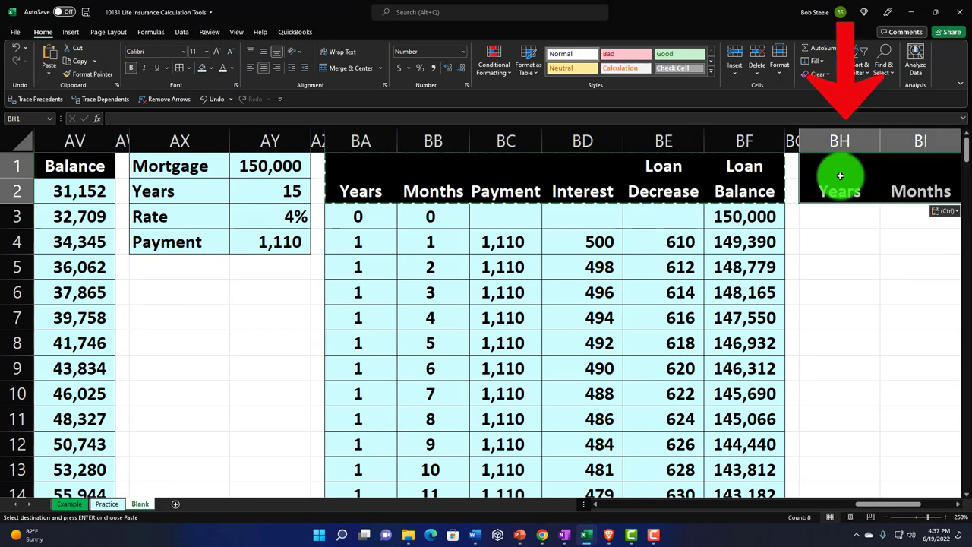
left_click_drag(890, 506, 910, 504)
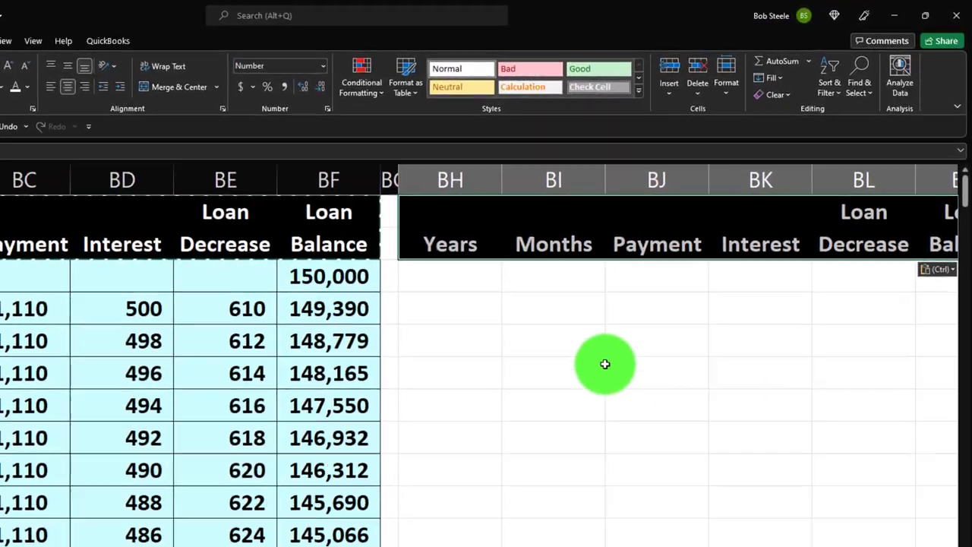
Step: Delete the Months column BI from the new table
left_click(581, 348)
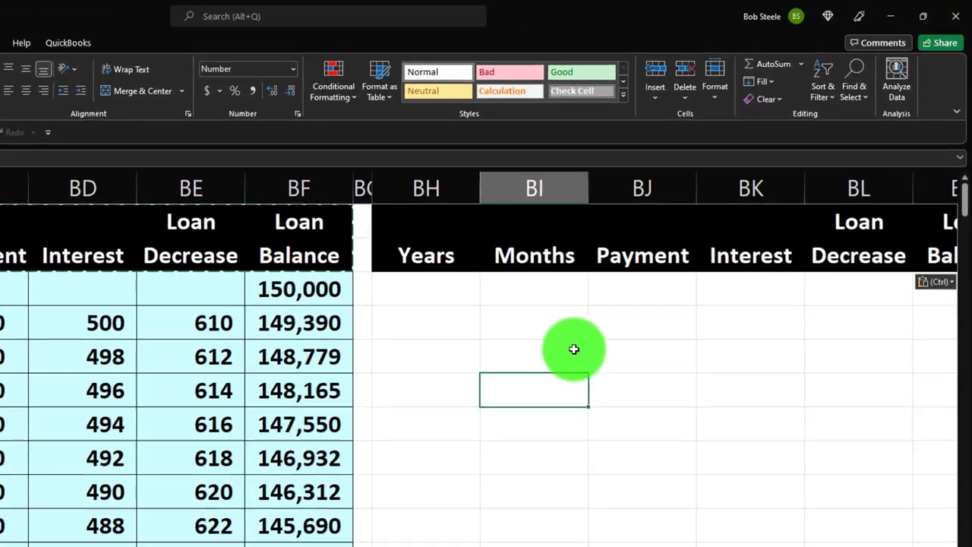
left_click(524, 198)
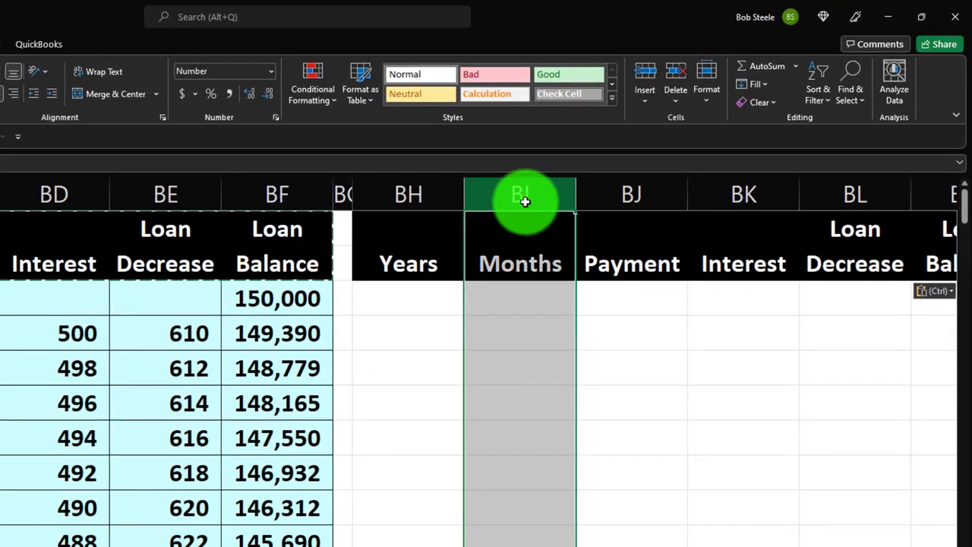
right_click(529, 321)
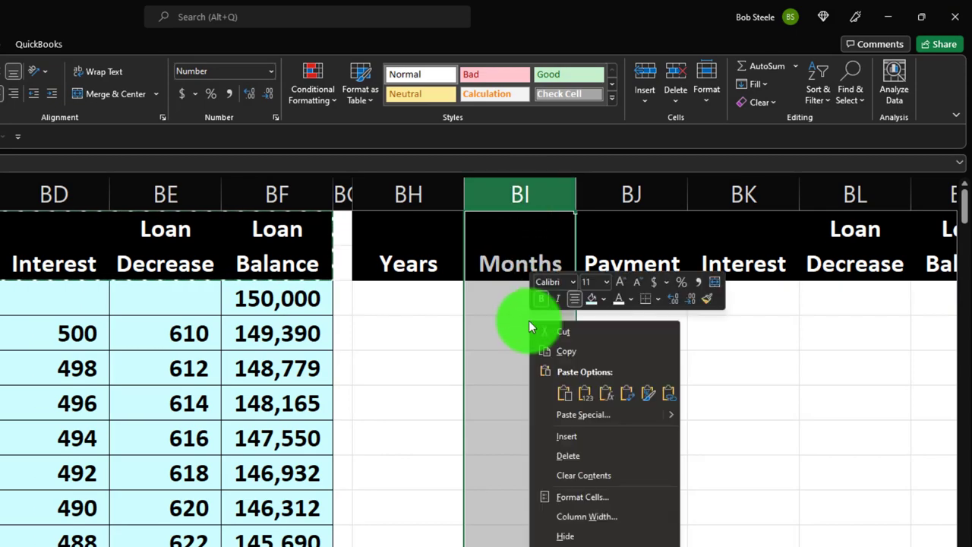
left_click(574, 456)
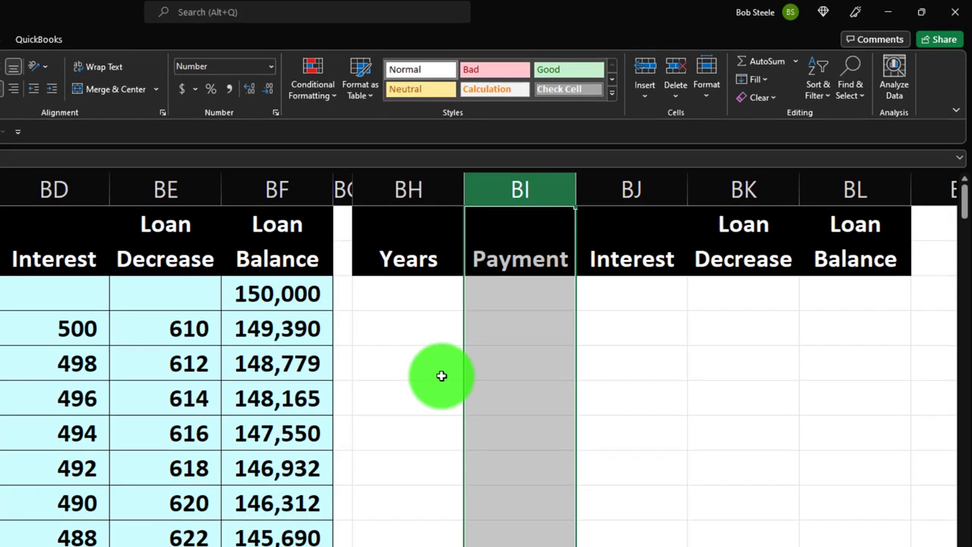
Step: Narrow the Years column BH of the new table so it just fits its heading
left_click(441, 376)
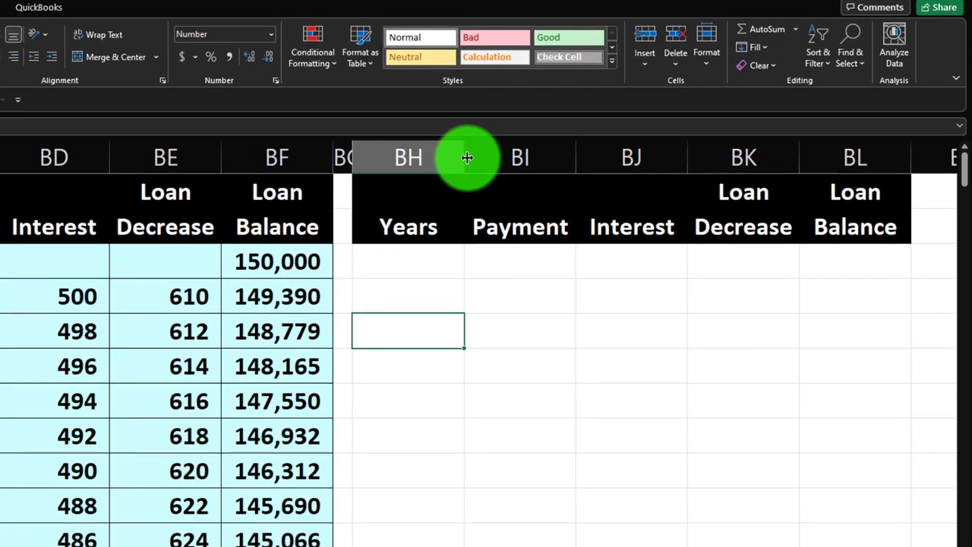
left_click_drag(467, 157, 442, 157)
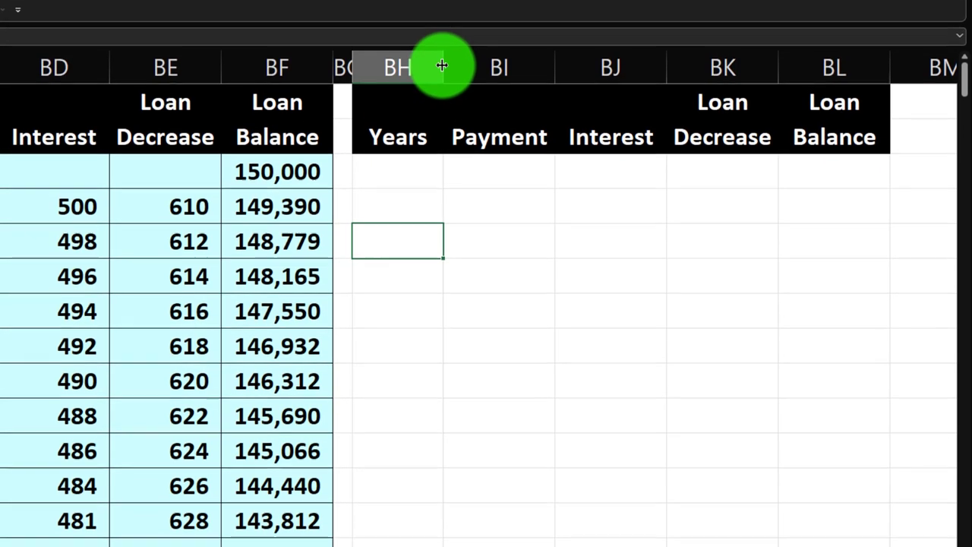
left_click_drag(442, 66, 431, 67)
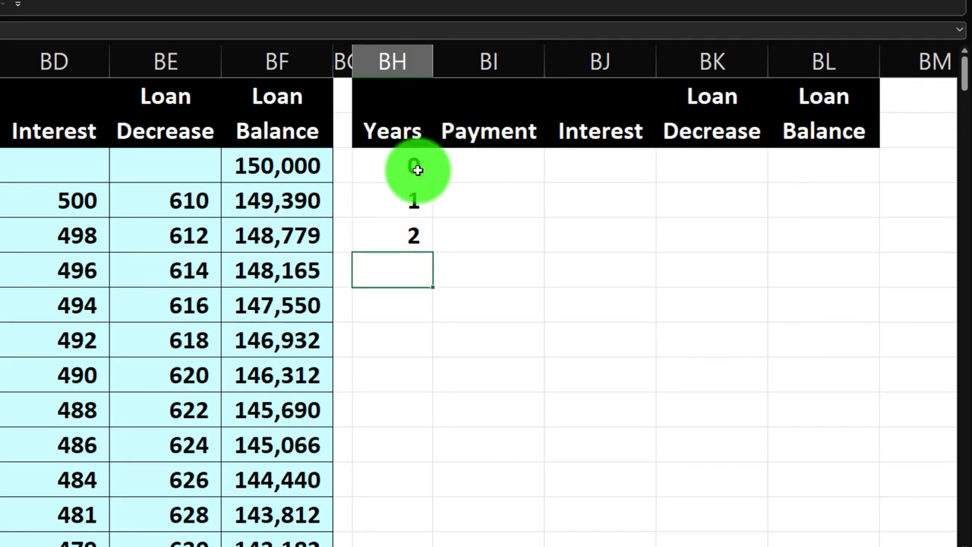
Step: Fill the Years column with 0 to 15 in BH3:BH18, continuing the 0, 1, 2 series, and center the numbers
left_click_drag(422, 164, 419, 236)
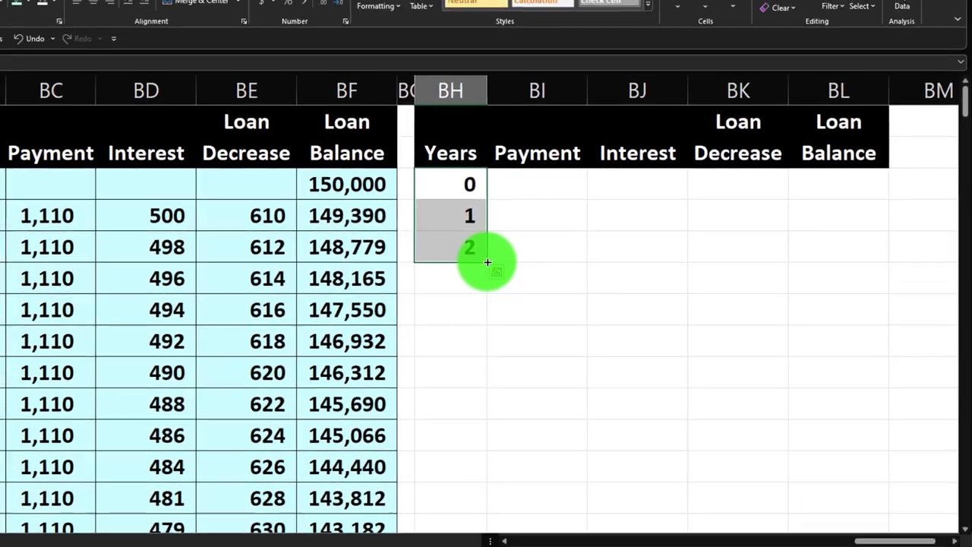
left_click_drag(488, 262, 489, 543)
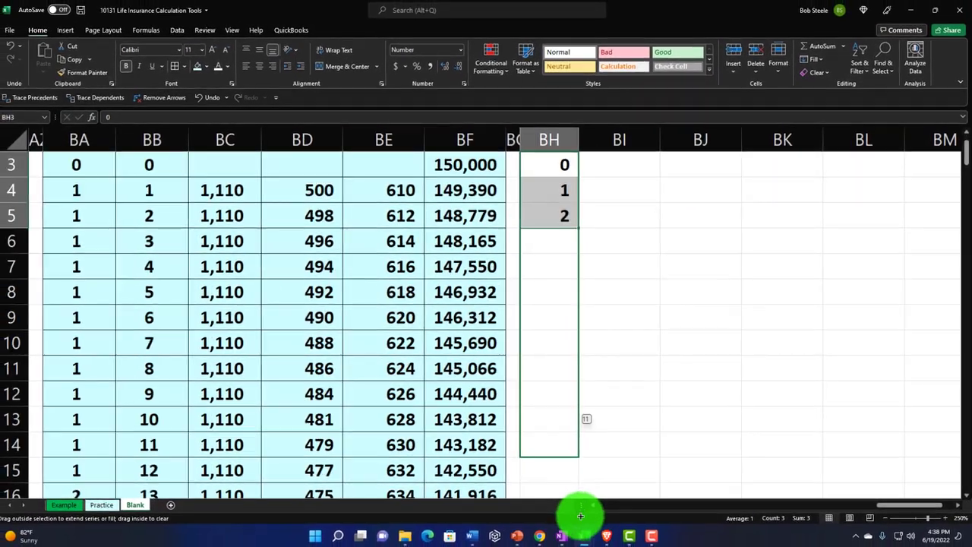
left_click_drag(580, 517, 578, 425)
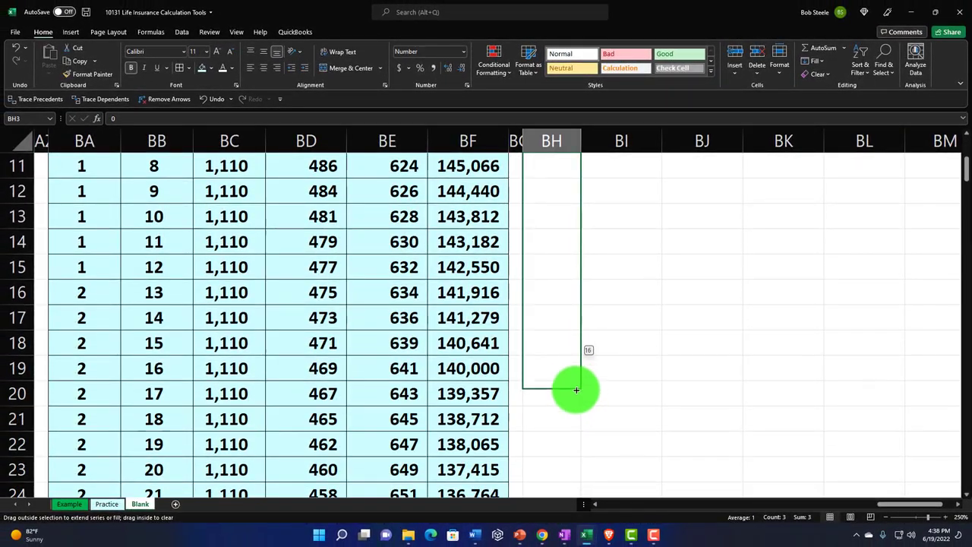
left_click_drag(573, 366, 573, 366)
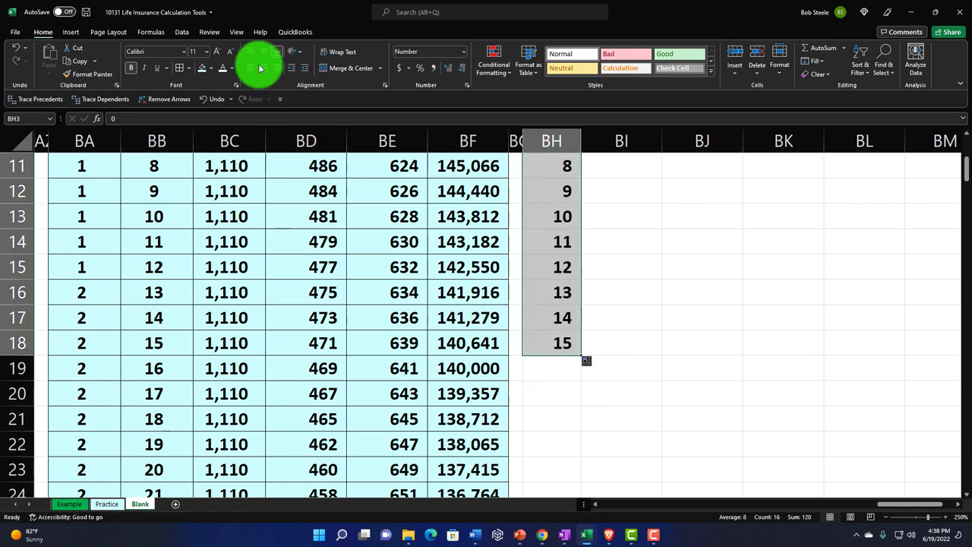
scroll(482, 256, "up", 4)
left_click(621, 219)
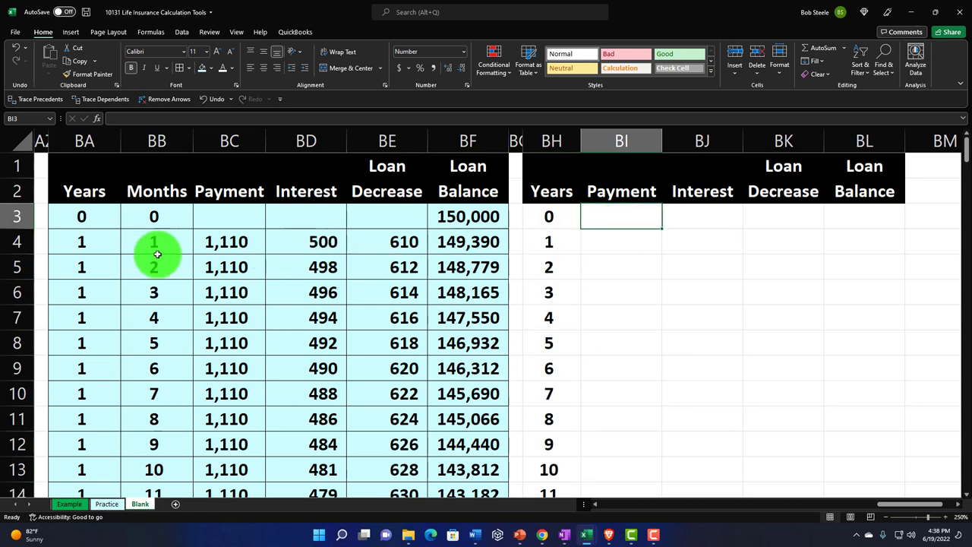
left_click_drag(83, 243, 87, 421)
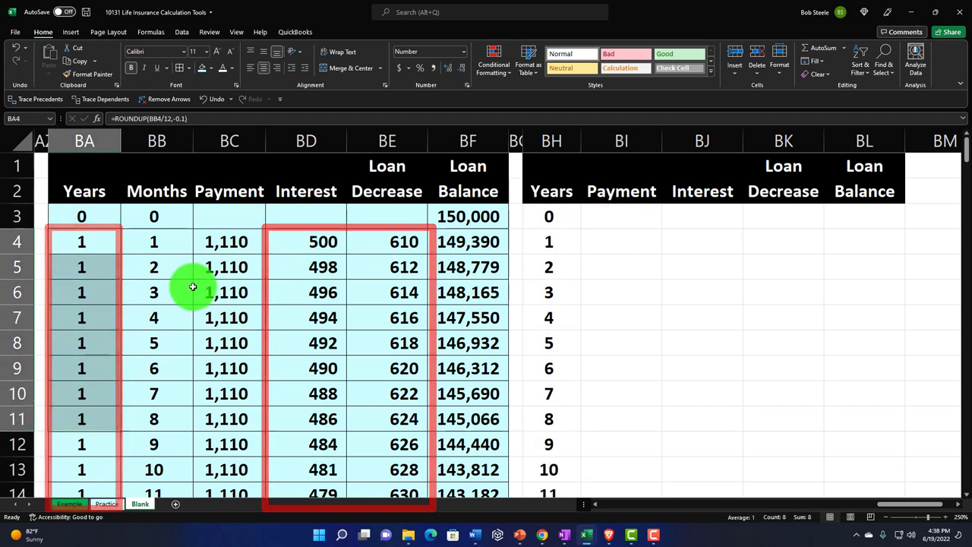
left_click_drag(288, 244, 304, 382)
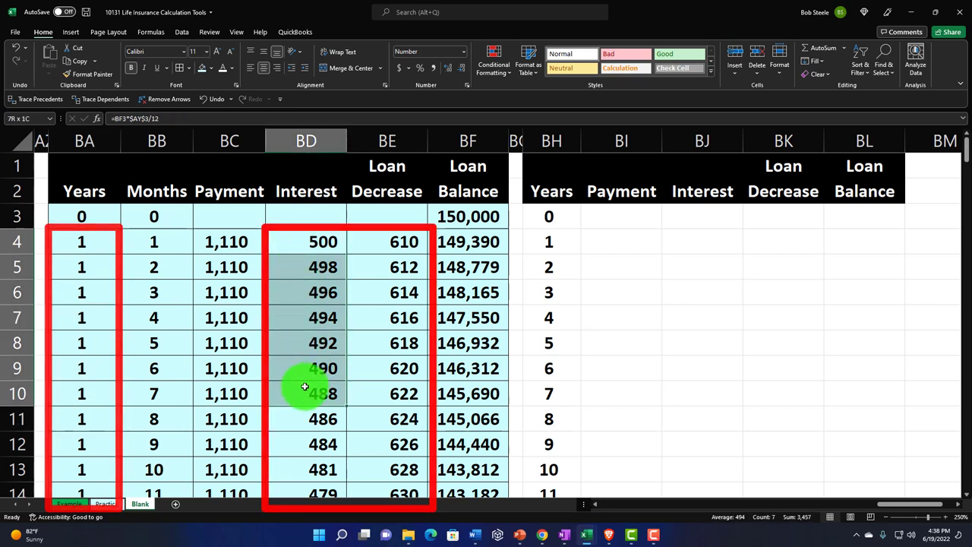
left_click_drag(372, 245, 384, 308)
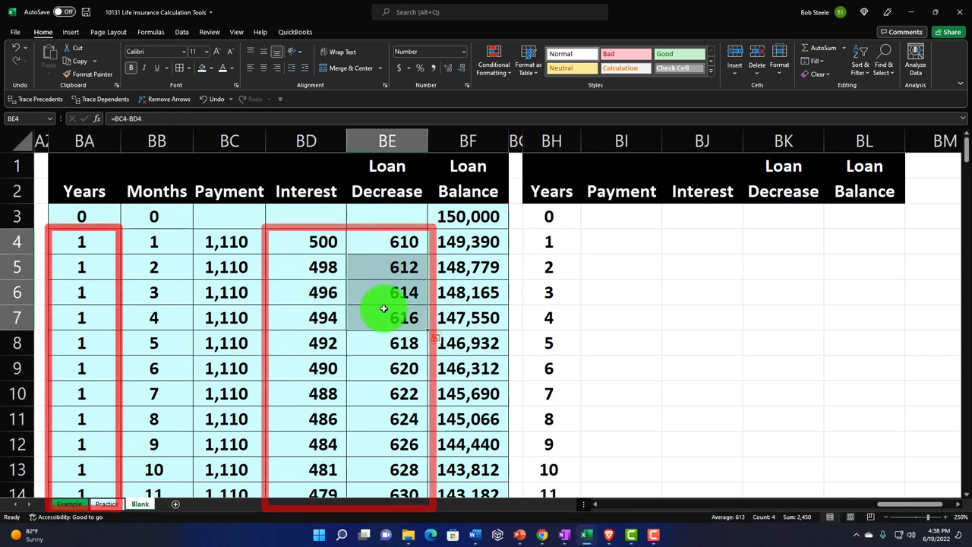
Step: Enter =SUMIFS(BC:BC,BA:BA,BH4) in BI4 to total the monthly payments for year 1
left_click(610, 241)
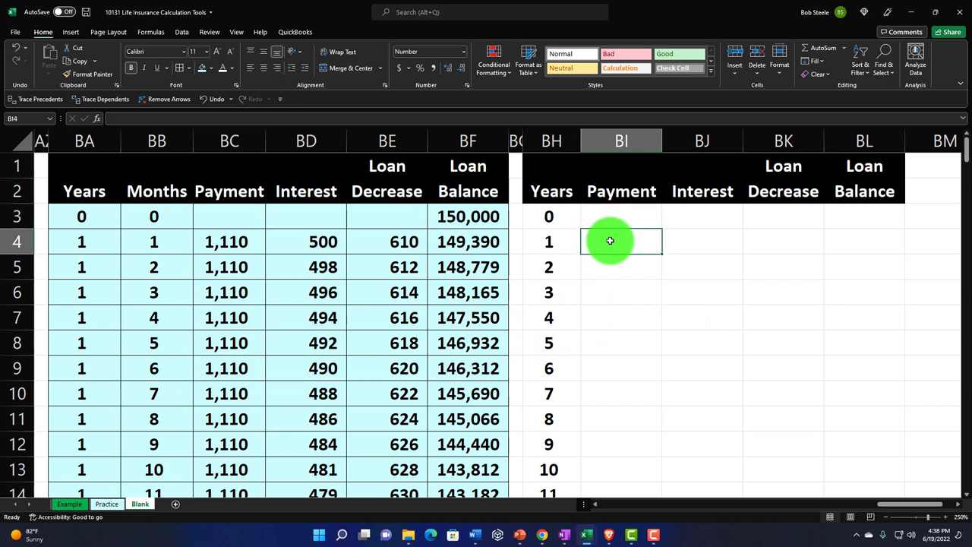
type("=")
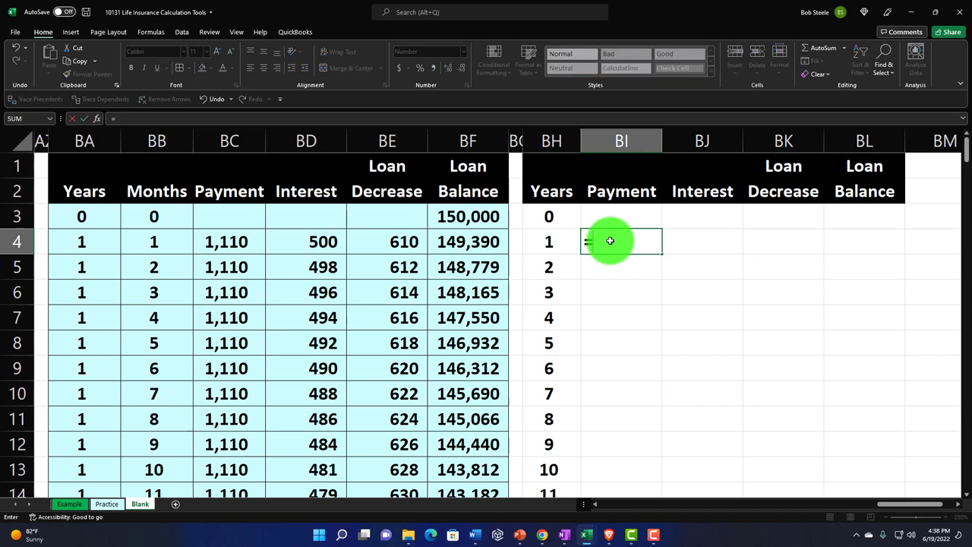
type("sumif")
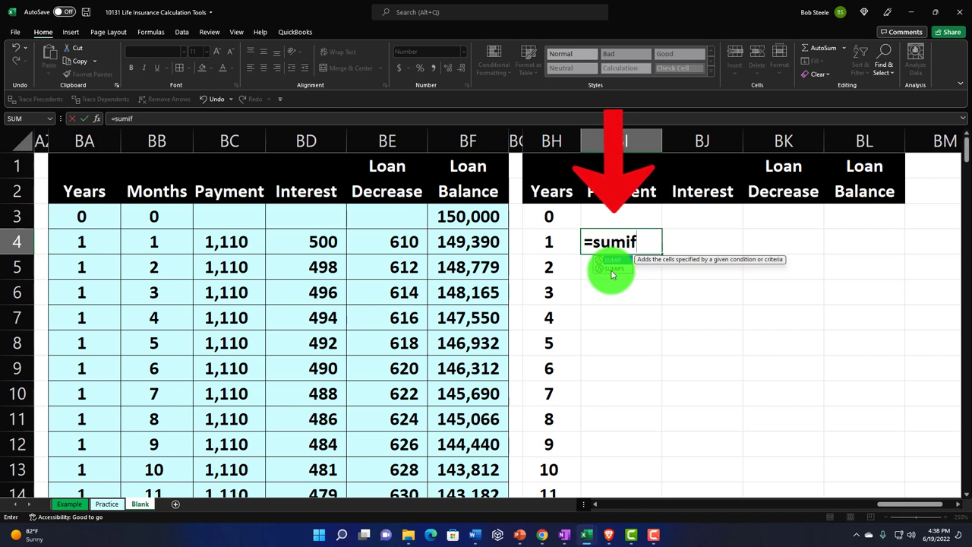
left_click(612, 270)
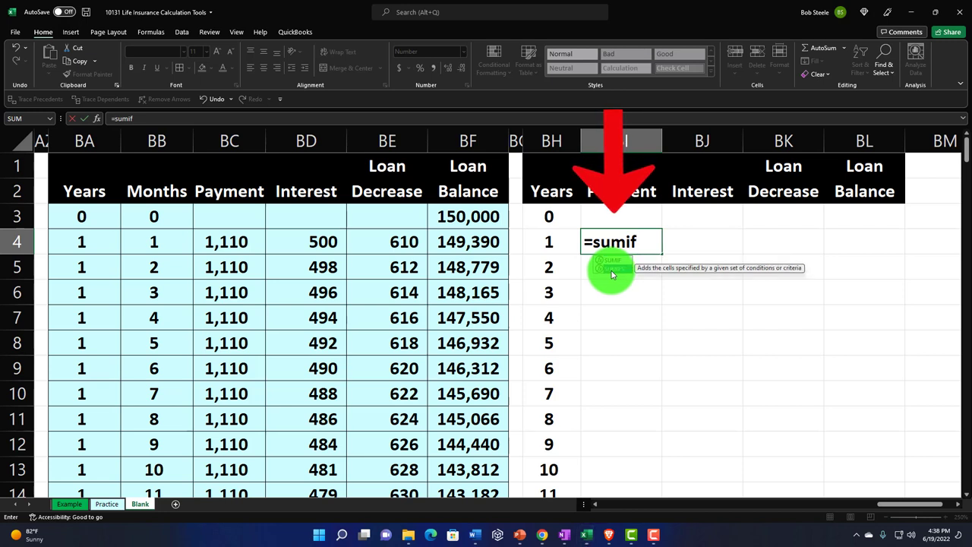
double_click(612, 271)
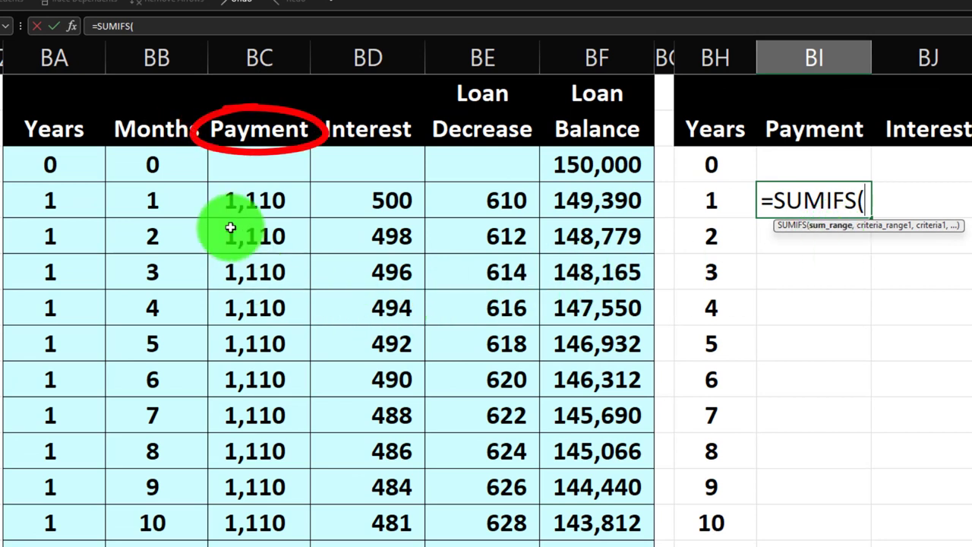
left_click(260, 60)
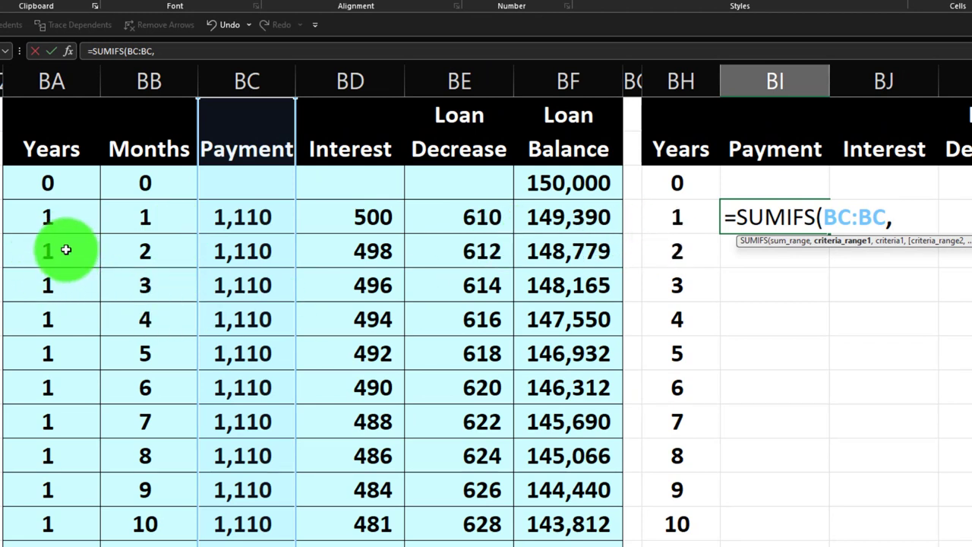
left_click(55, 88)
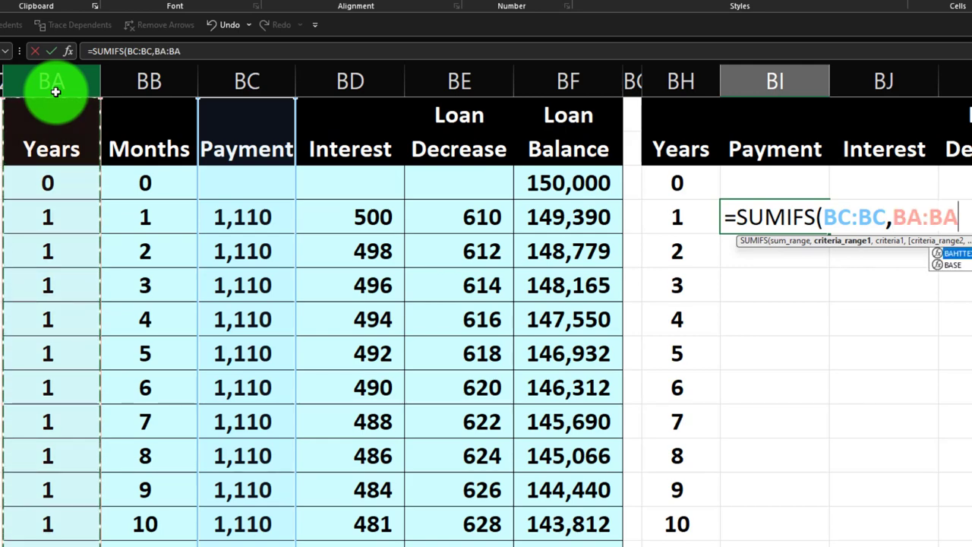
type(",")
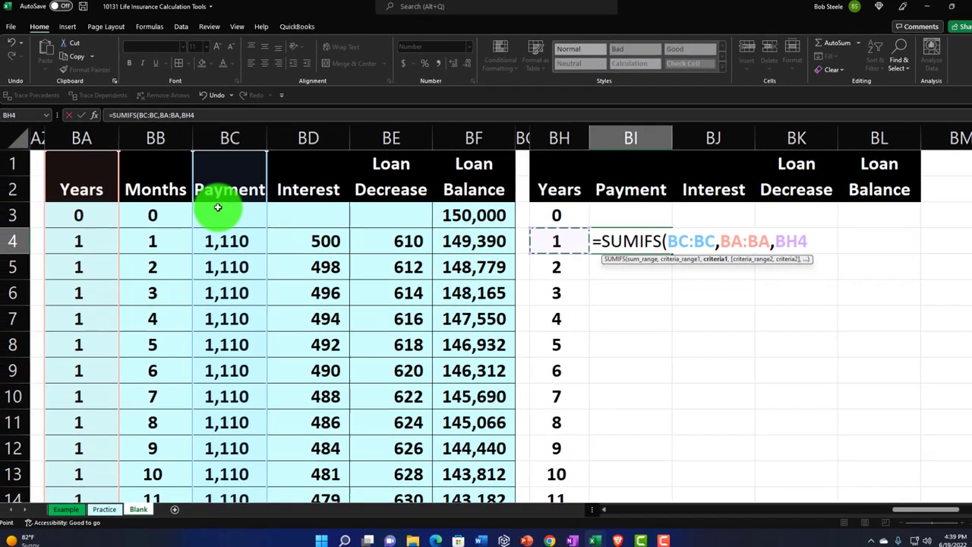
key("Return")
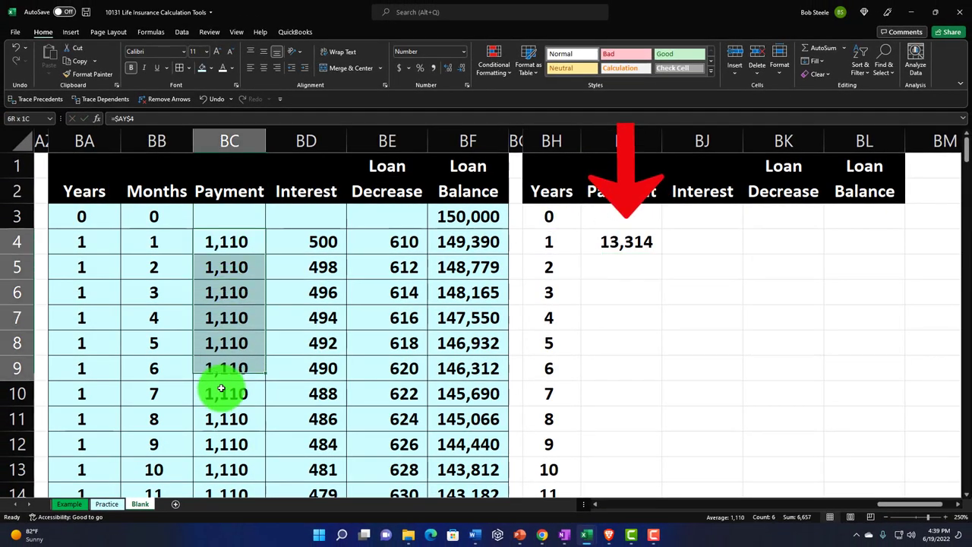
Step: Check the year 1 sums of the twelve monthly payments in column BC and the twelve interest amounts in column BD
left_click_drag(211, 497, 202, 412)
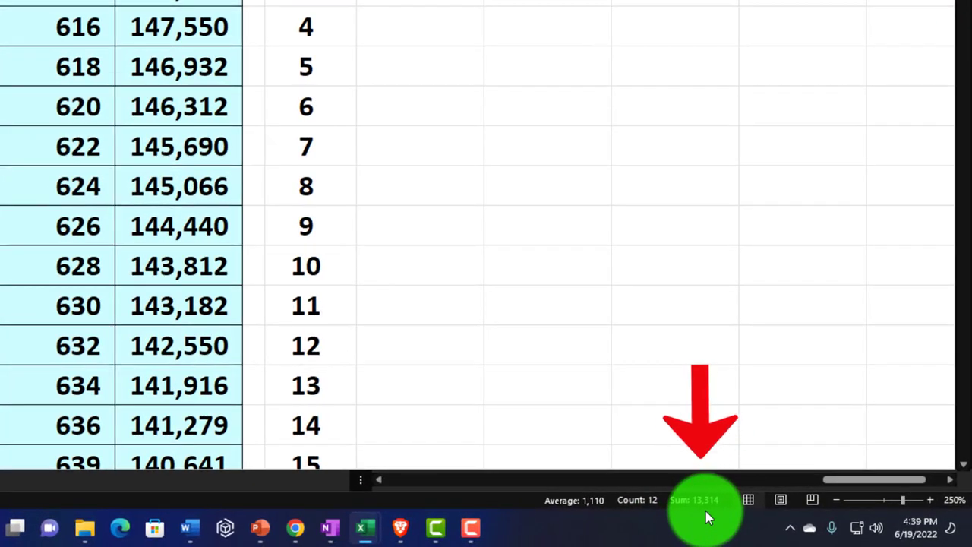
scroll(567, 355, "up", 2)
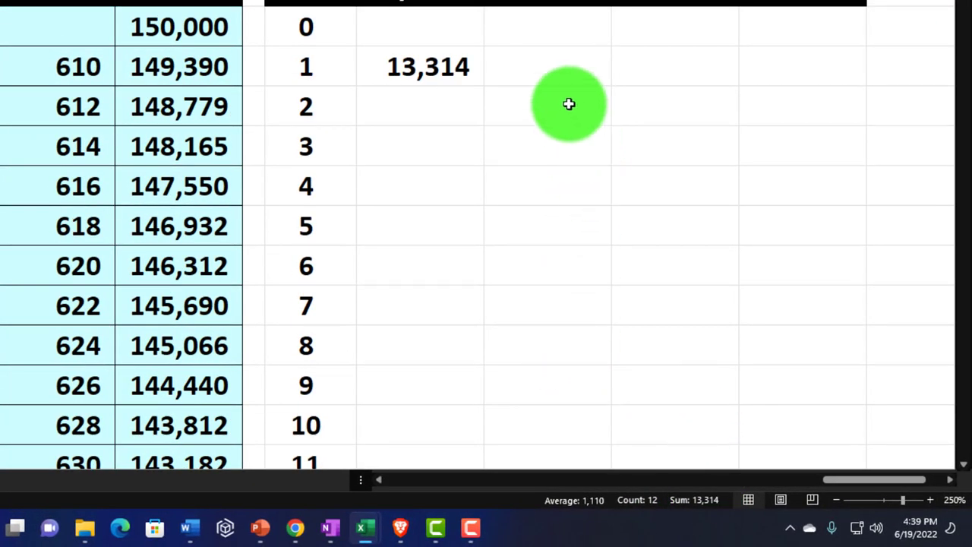
left_click(554, 72)
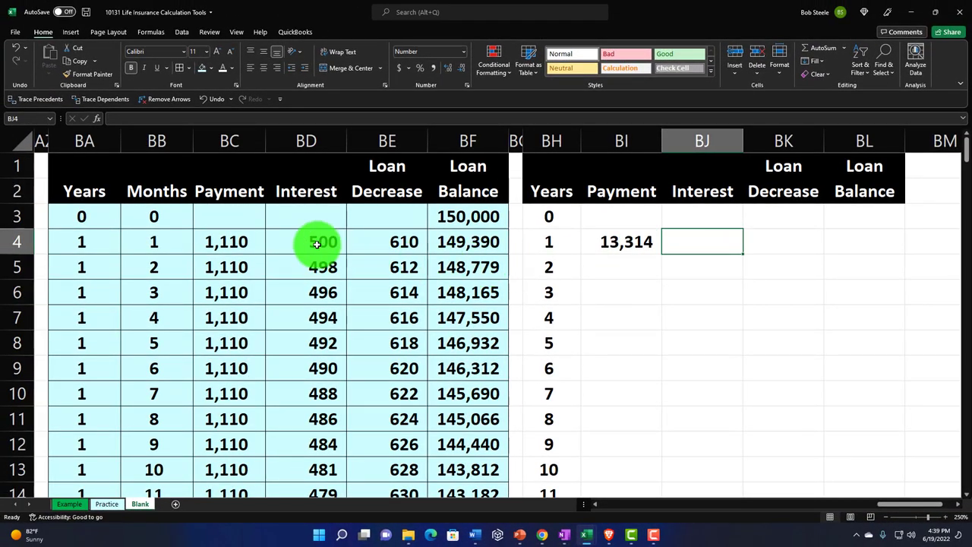
left_click_drag(319, 418, 322, 445)
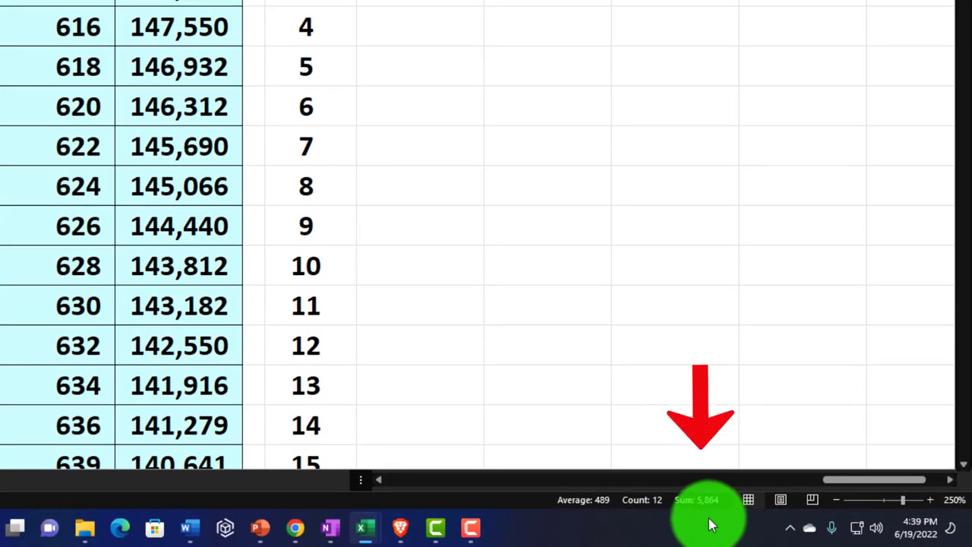
scroll(580, 311, "up", 2)
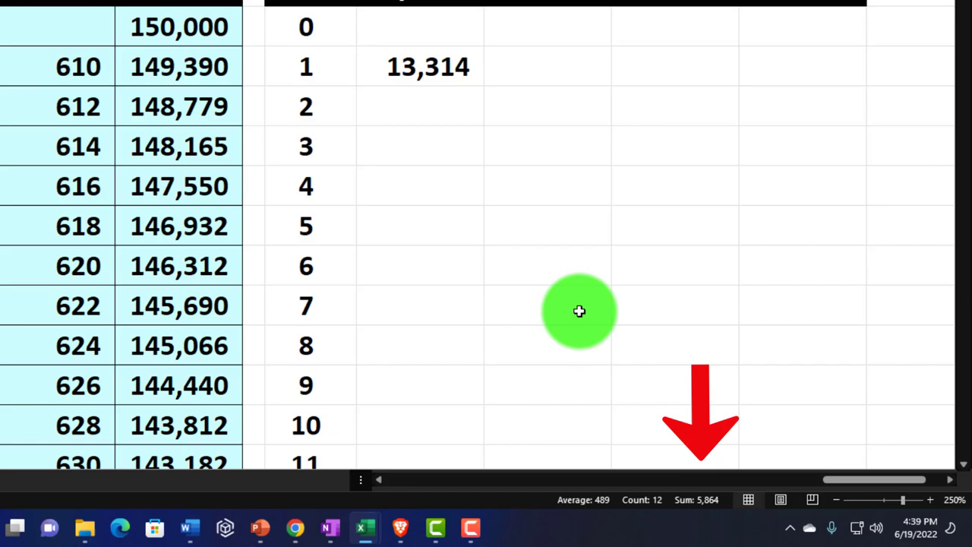
Step: Enter =SUMIFS(BD:BD,BA:BA,BH4) in BJ4 to total the monthly interest for year 1
left_click(542, 56)
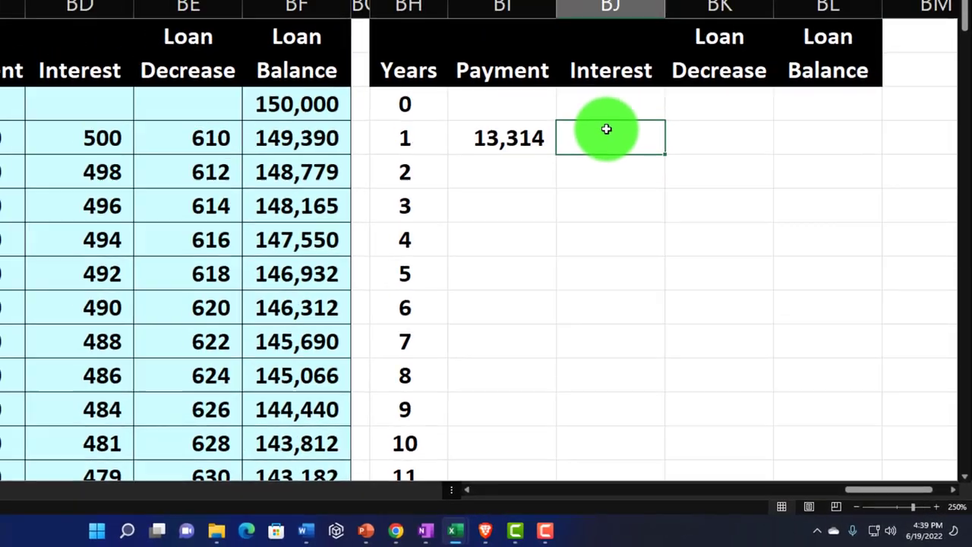
type("=s")
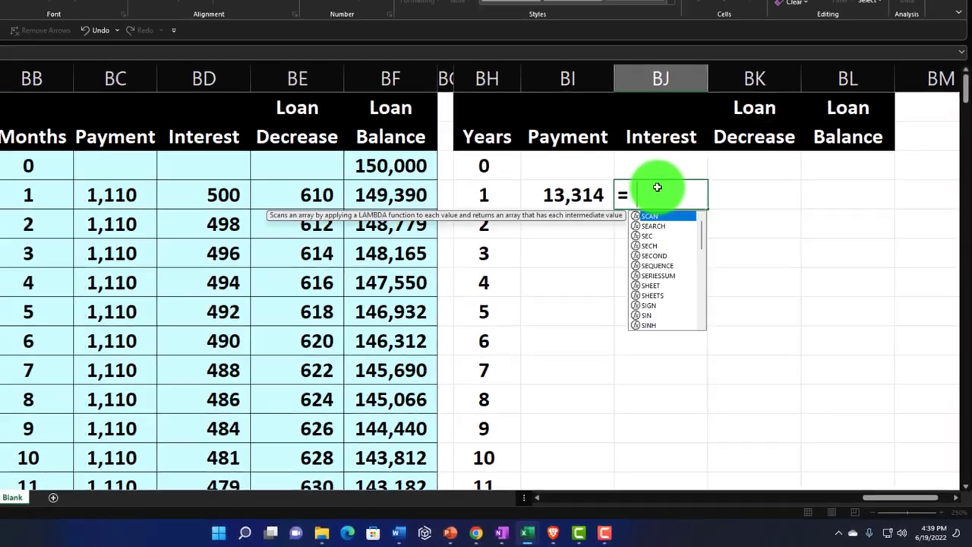
type("umi")
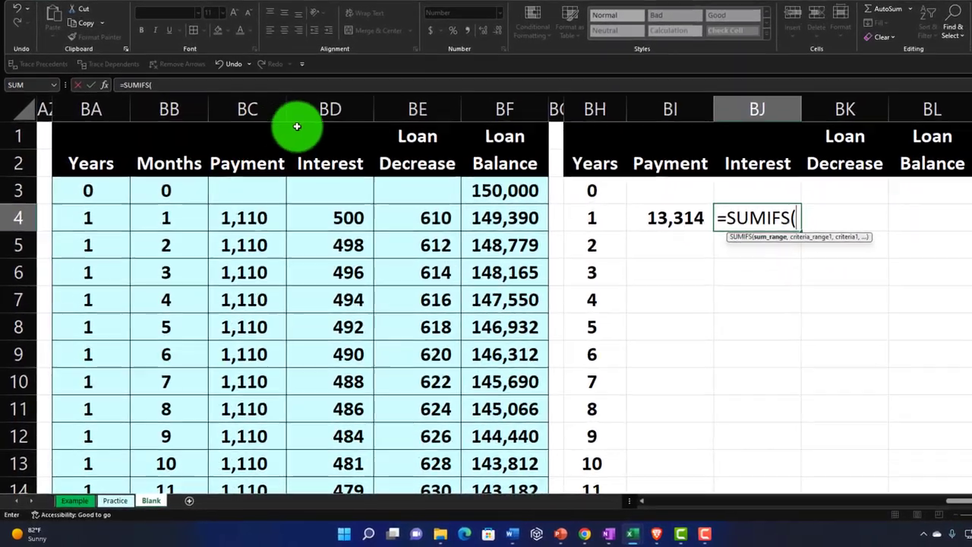
left_click(330, 109)
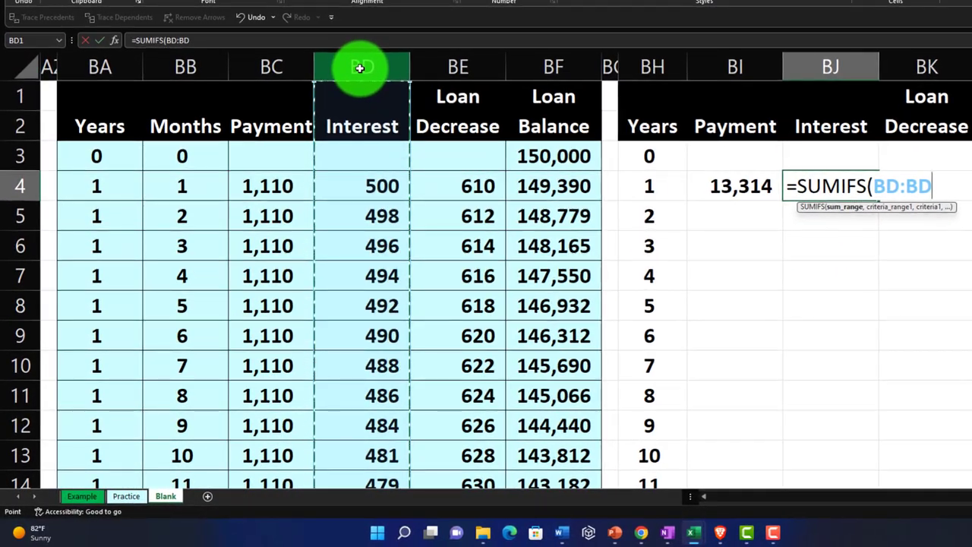
type(",")
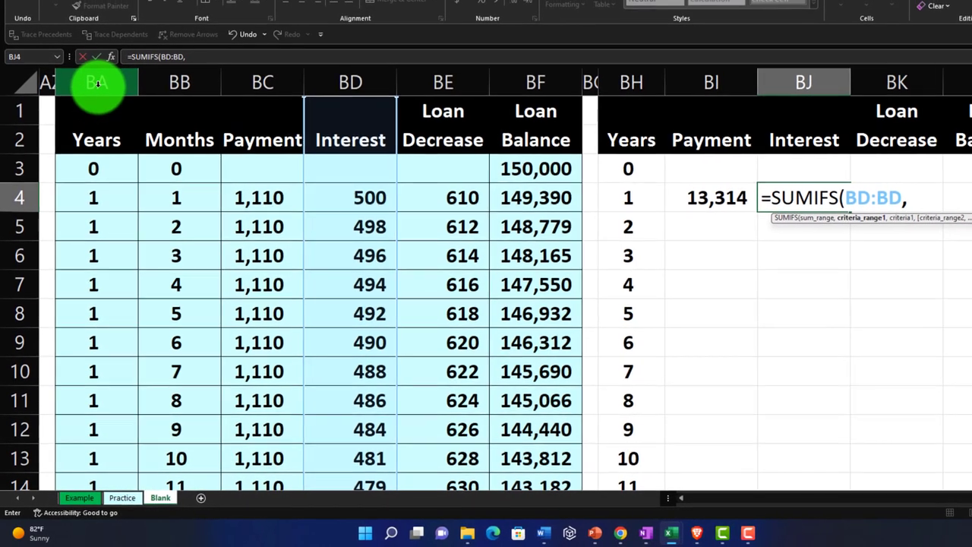
left_click(97, 83)
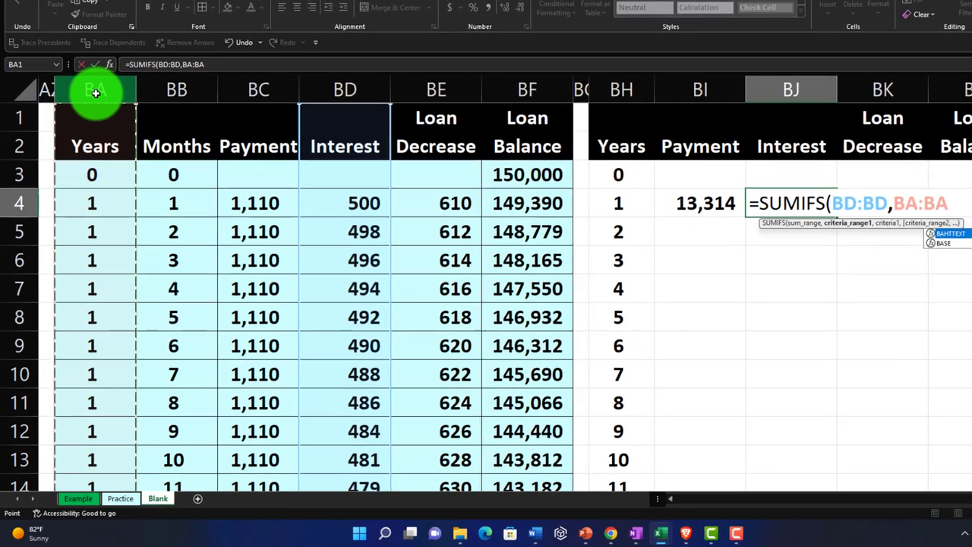
type(",")
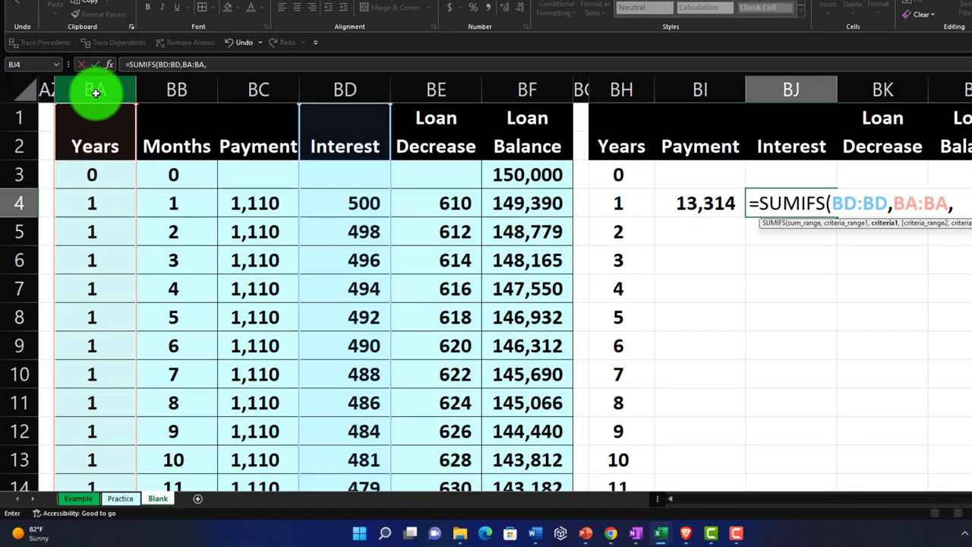
left_click(619, 203)
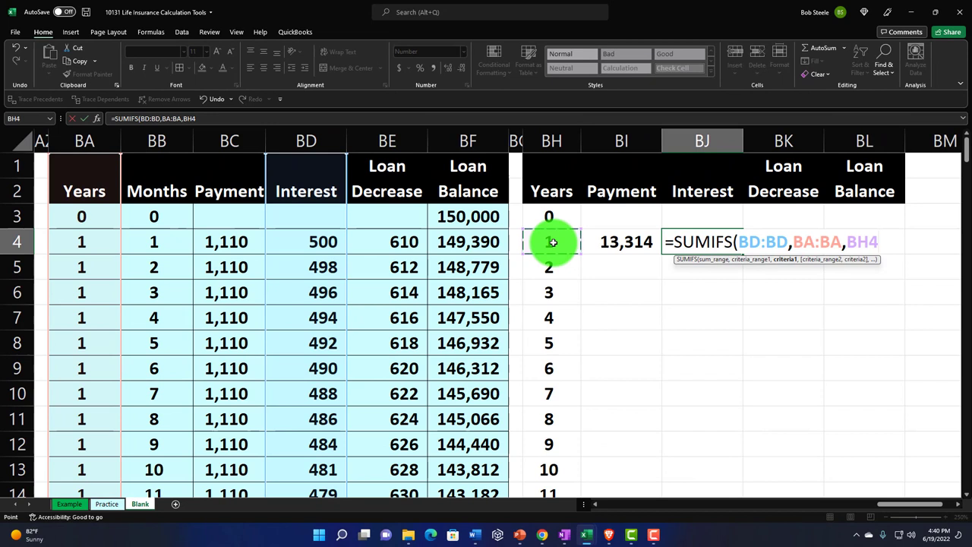
key("Return")
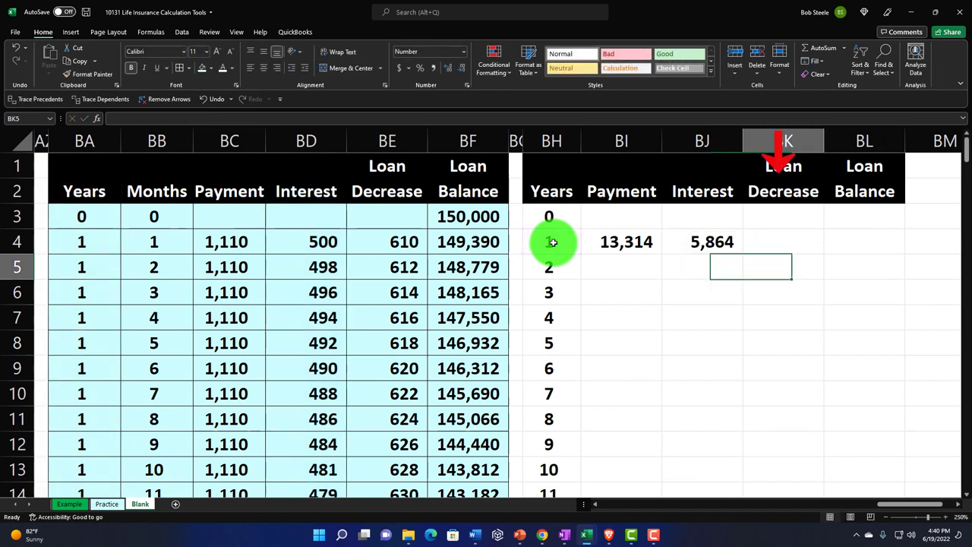
Step: Enter =SUMIFS(BE:BE,BA:BA,BH4) in BK4 to total the monthly loan decreases for year 1
key("Up")
key("Right")
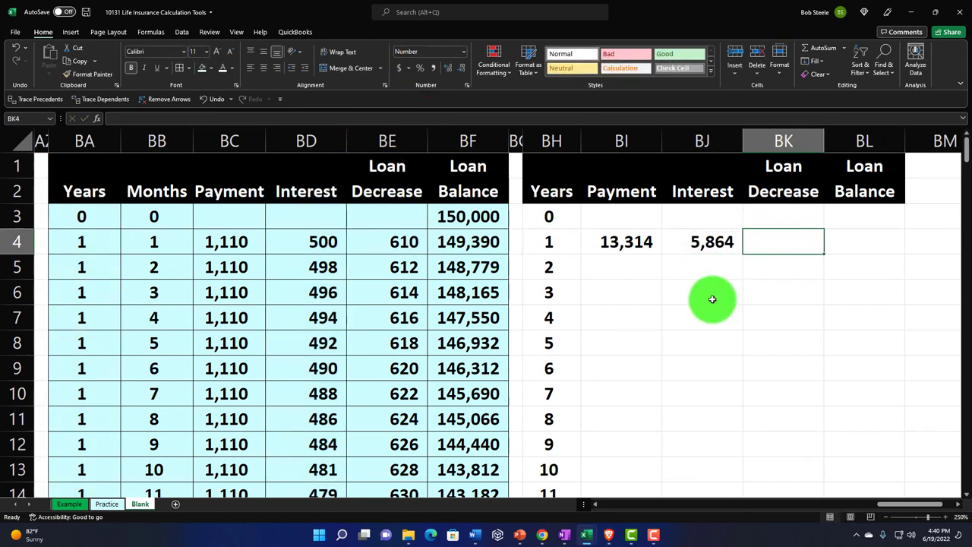
type("=sumifs")
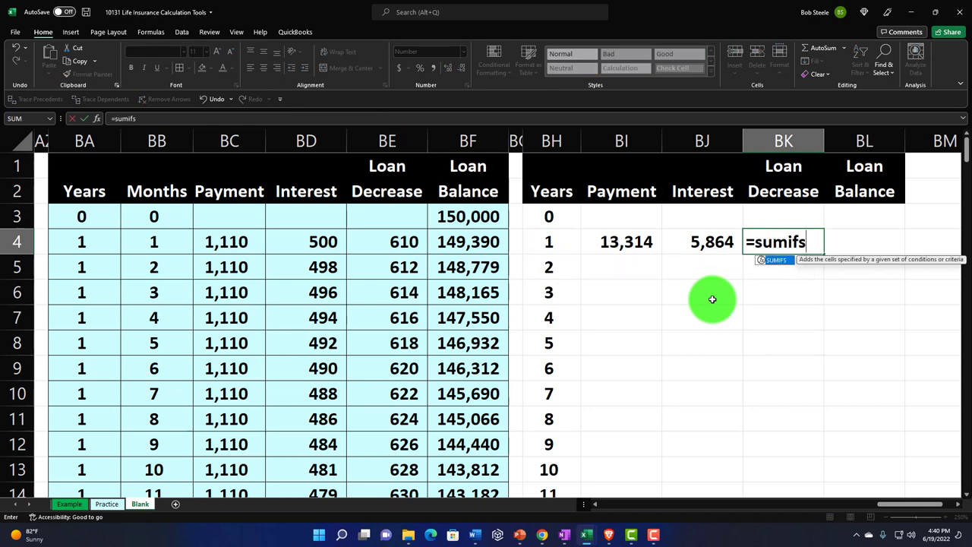
type("(")
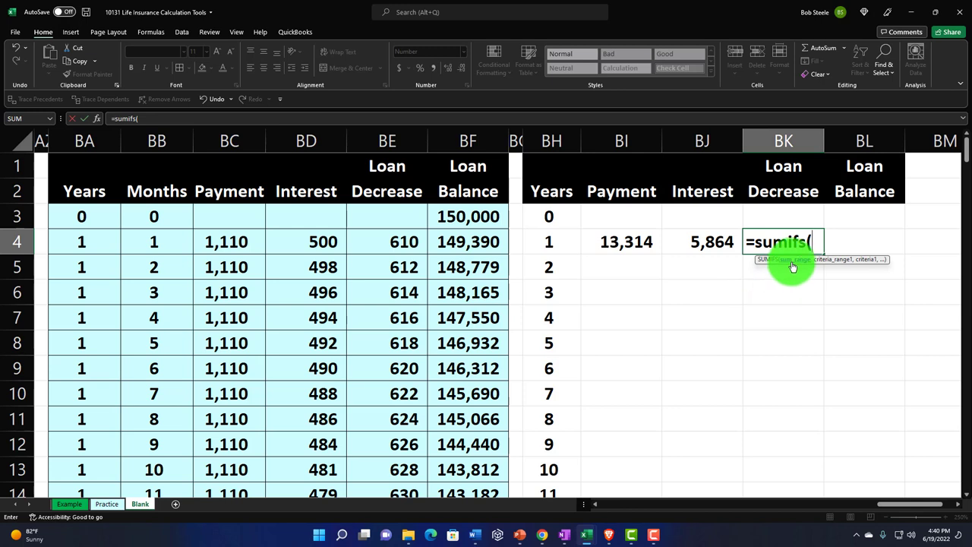
left_click(388, 144)
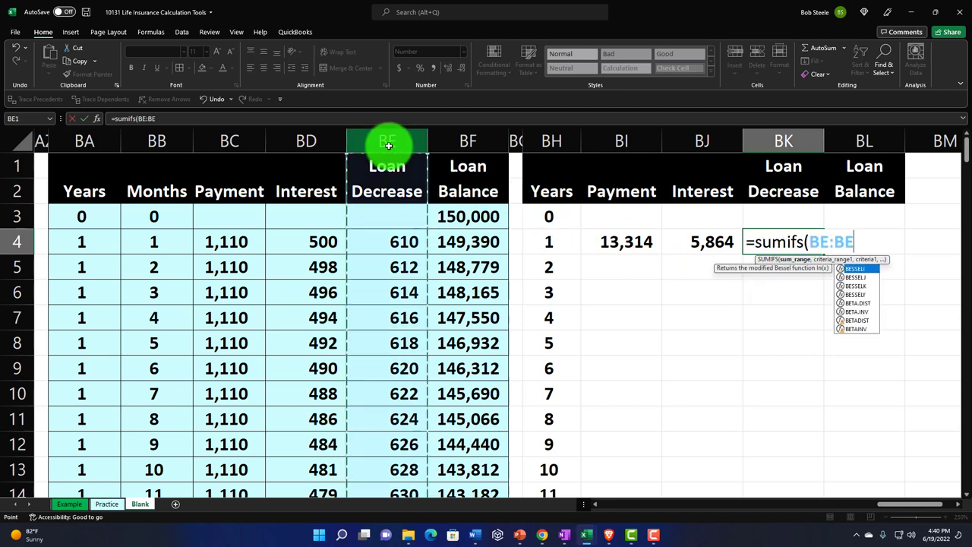
type(",")
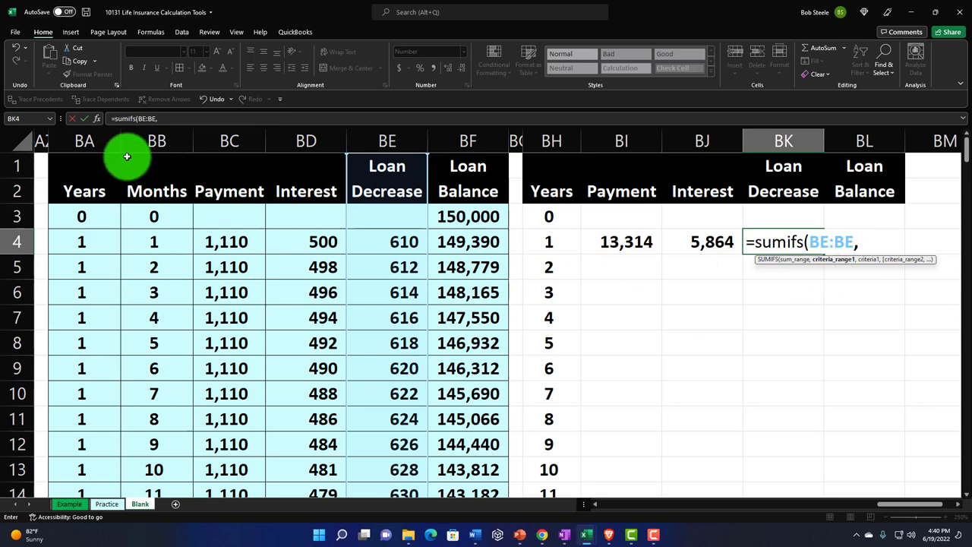
left_click(104, 145)
type(",")
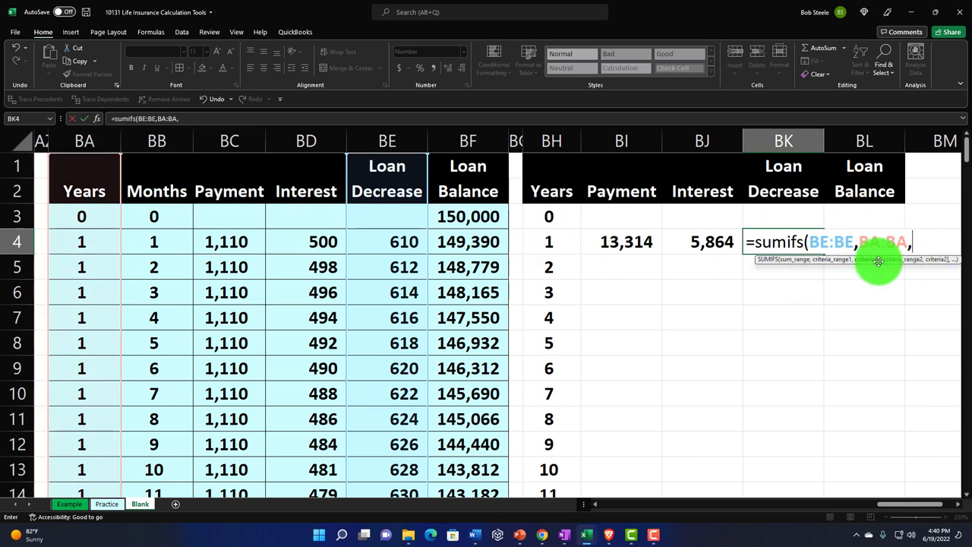
left_click(562, 243)
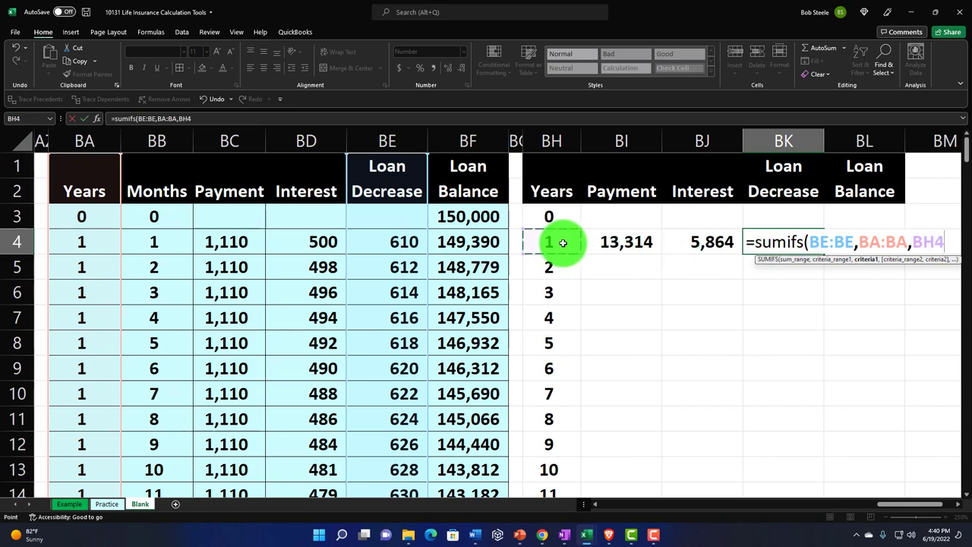
key("Return")
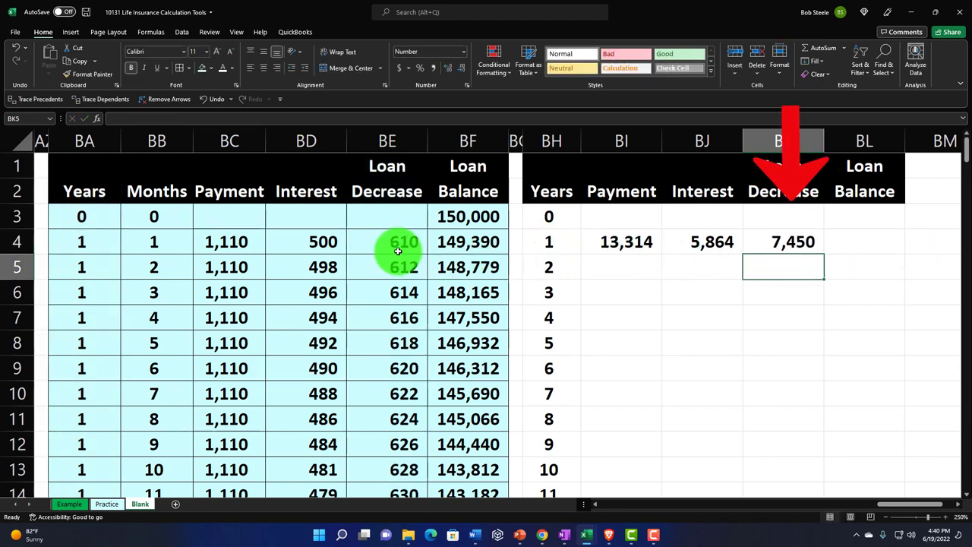
Step: Check the sum of the twelve year 1 loan decrease amounts in column BE
left_click_drag(397, 251, 397, 427)
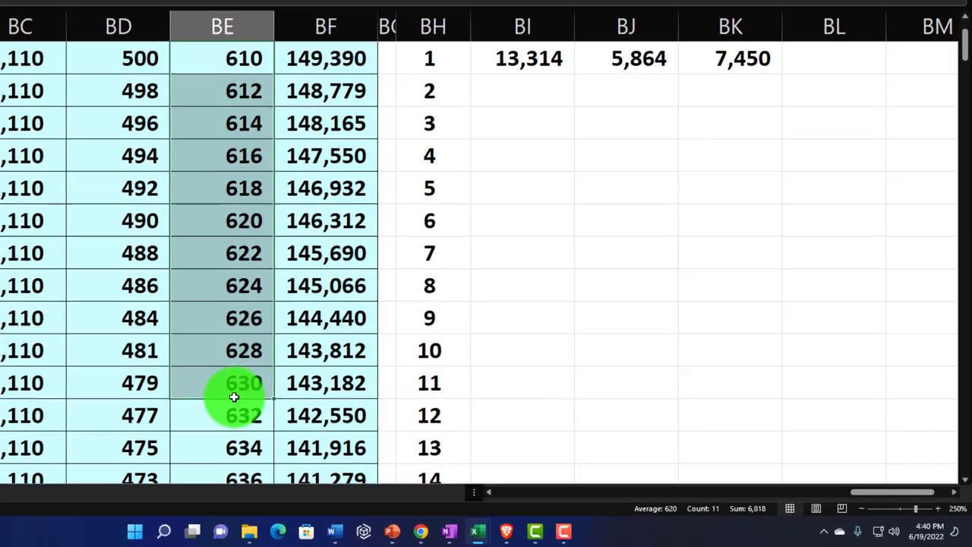
left_click_drag(234, 396, 235, 413)
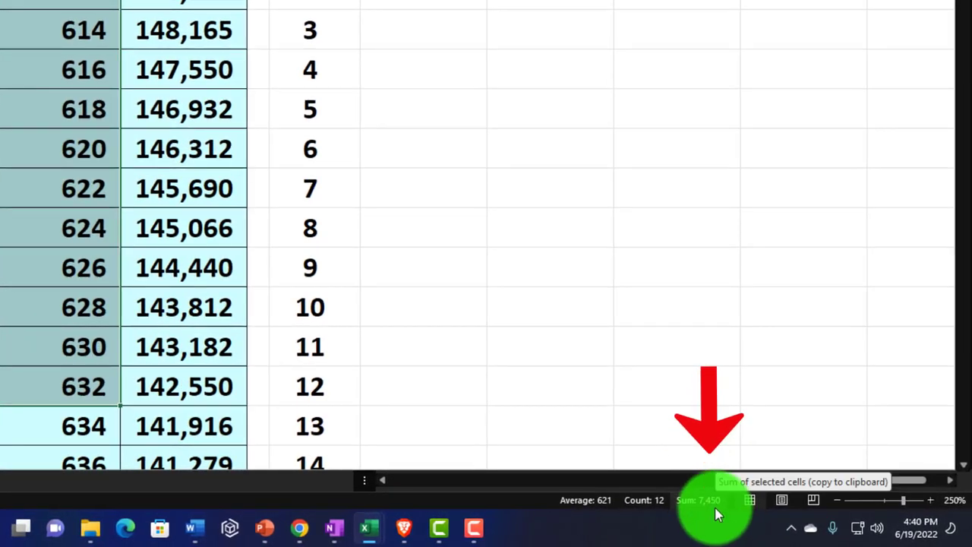
scroll(575, 271, "up", 1)
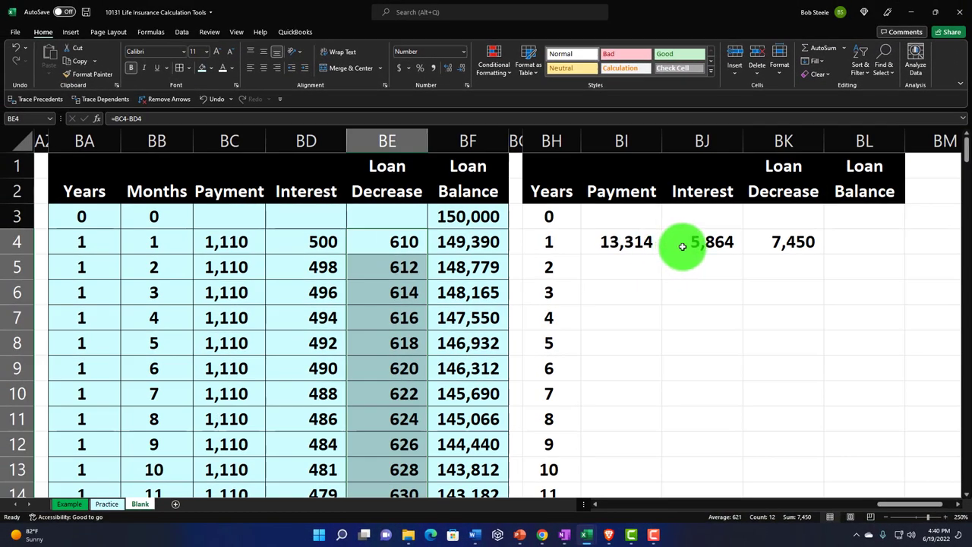
Step: Clear the year 1 Interest and Loan Decrease formulas in BJ4:BK4
left_click_drag(682, 246, 744, 245)
key("Delete")
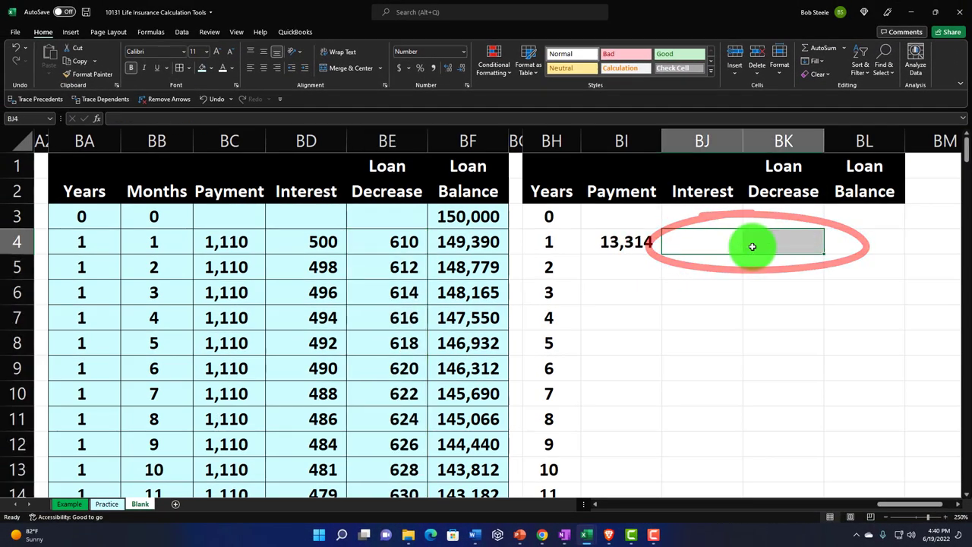
Step: Make the criteria references in the BI4 formula absolute by column, so it reads =SUMIFS(BC:BC,$BA:$BA,$BH4)
double_click(644, 243)
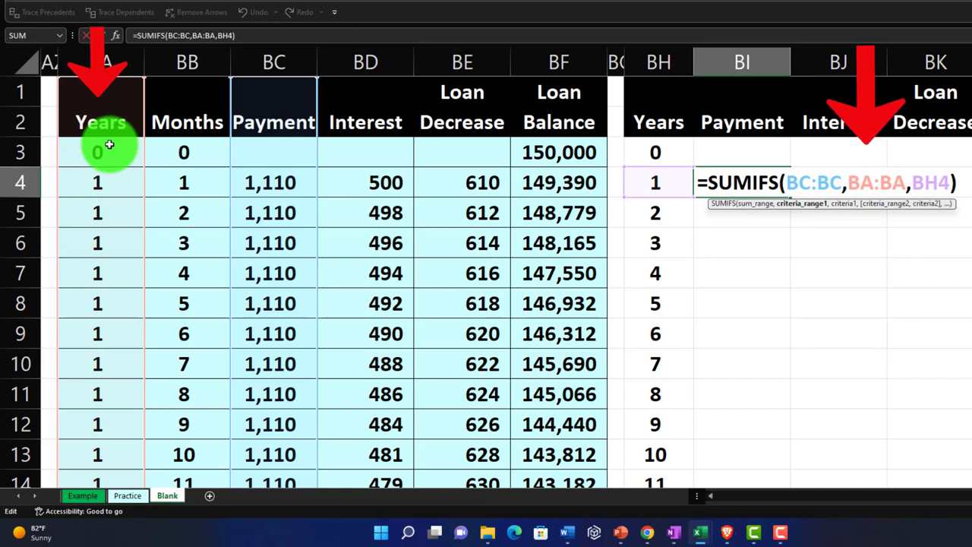
key("F4")
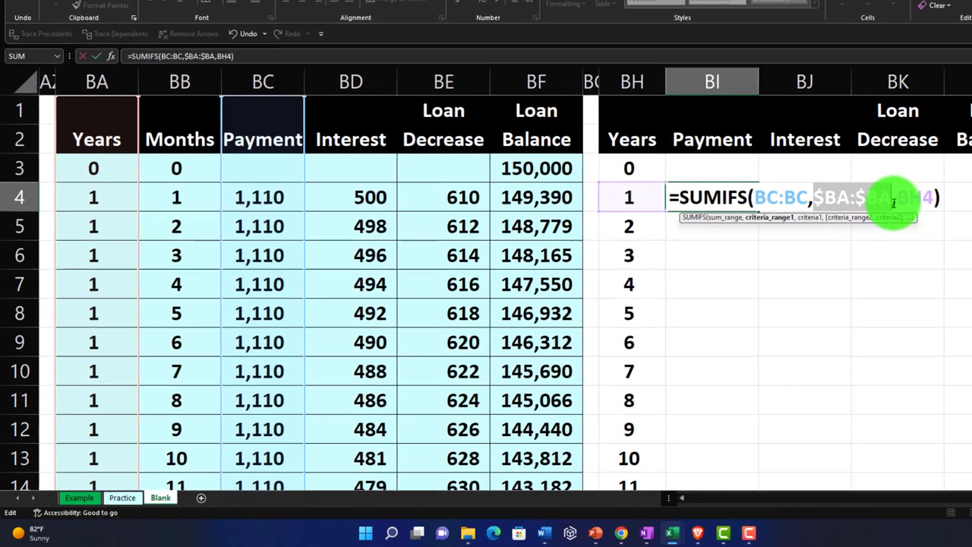
left_click(895, 202)
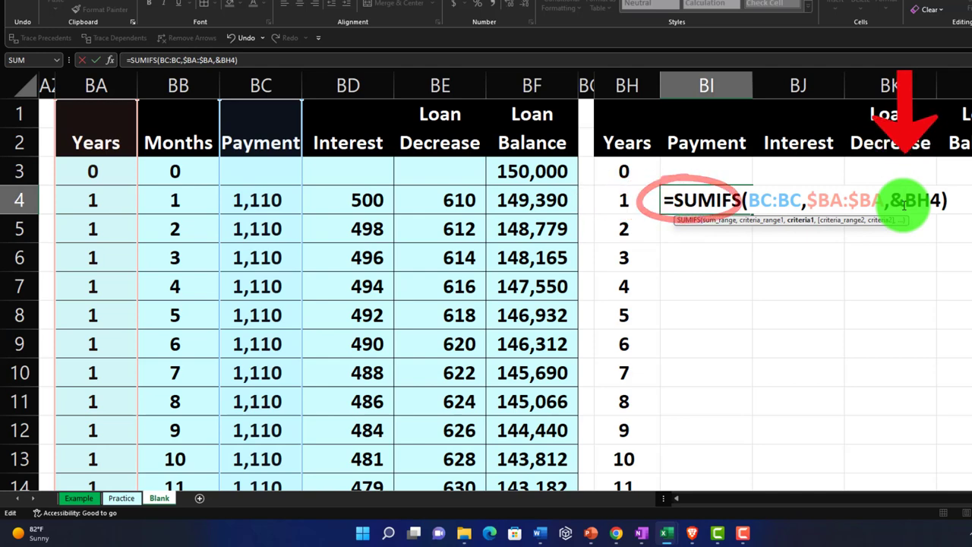
key("Return")
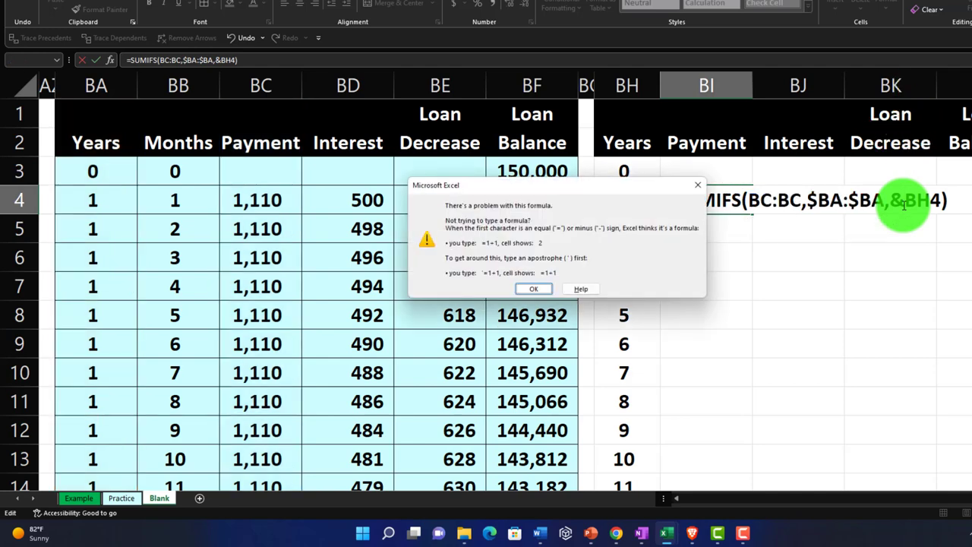
key("Return")
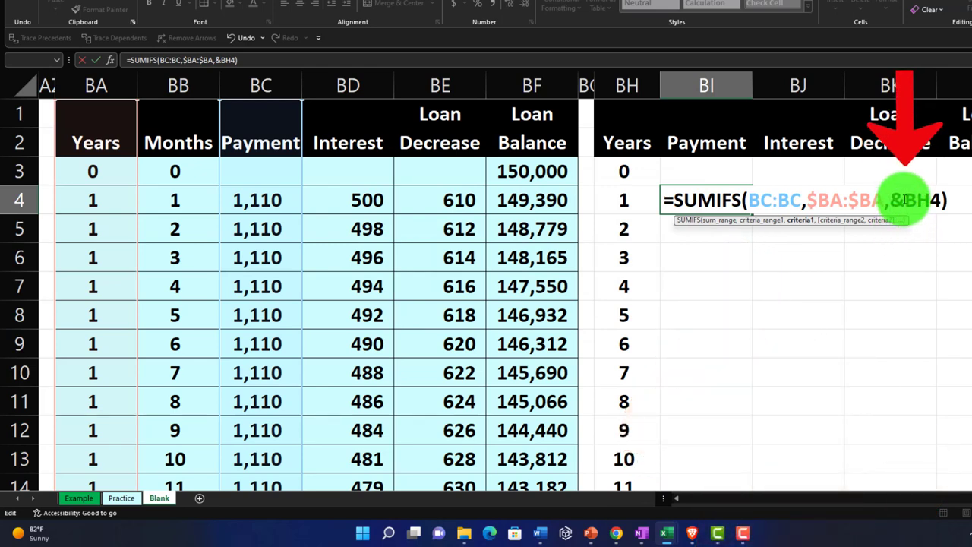
type("%")
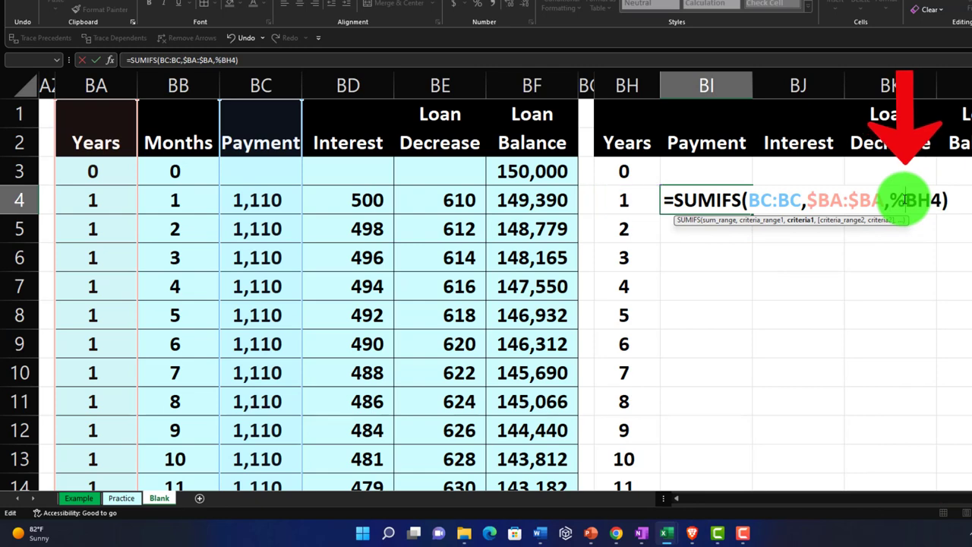
key("BackSpace")
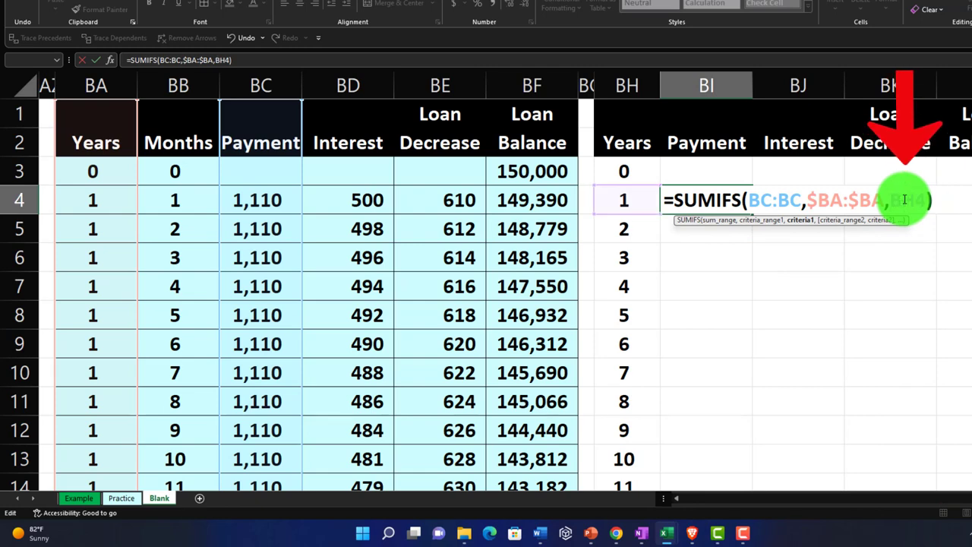
type("$")
key("Return")
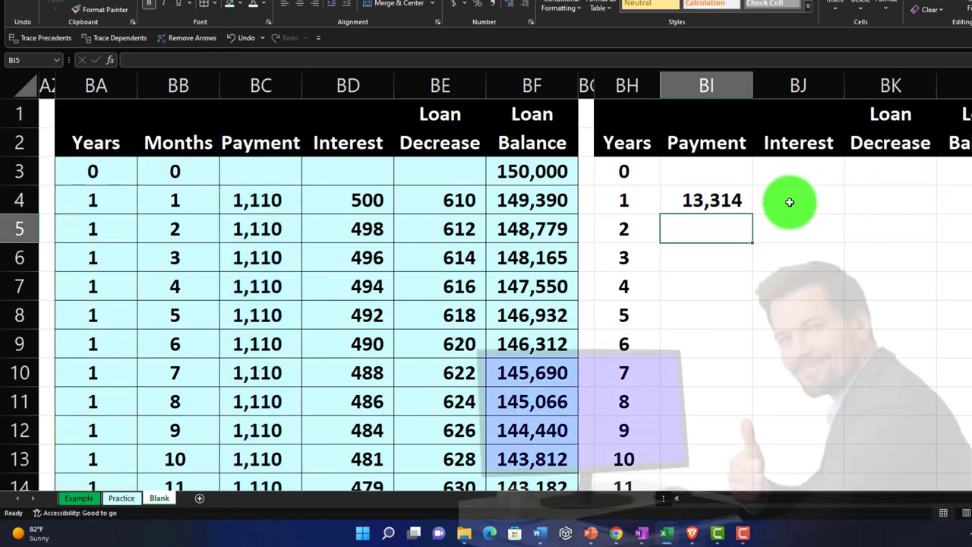
Step: Fill the BI4 formula across to BK4 and copy BI4:BK4 down through year 15 in row 18
left_click(727, 202)
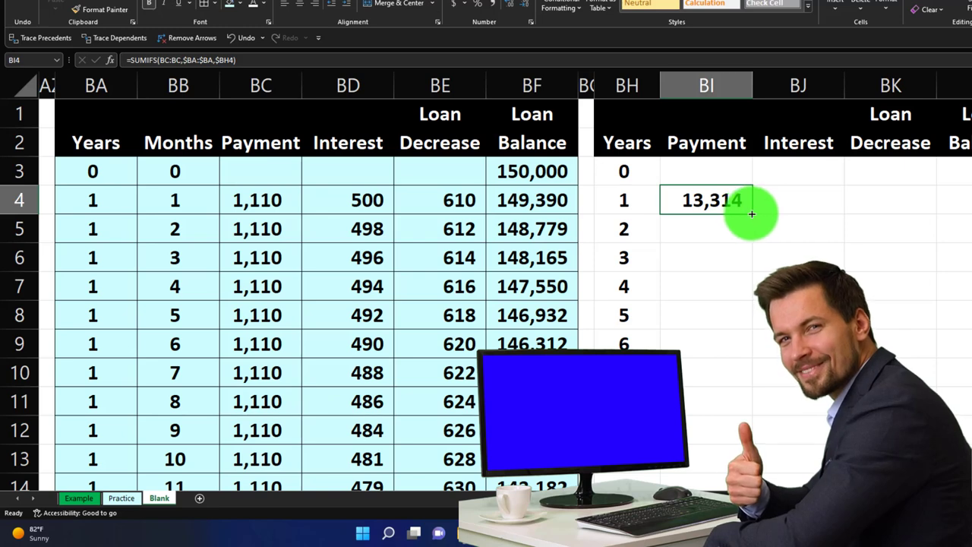
left_click_drag(752, 214, 892, 212)
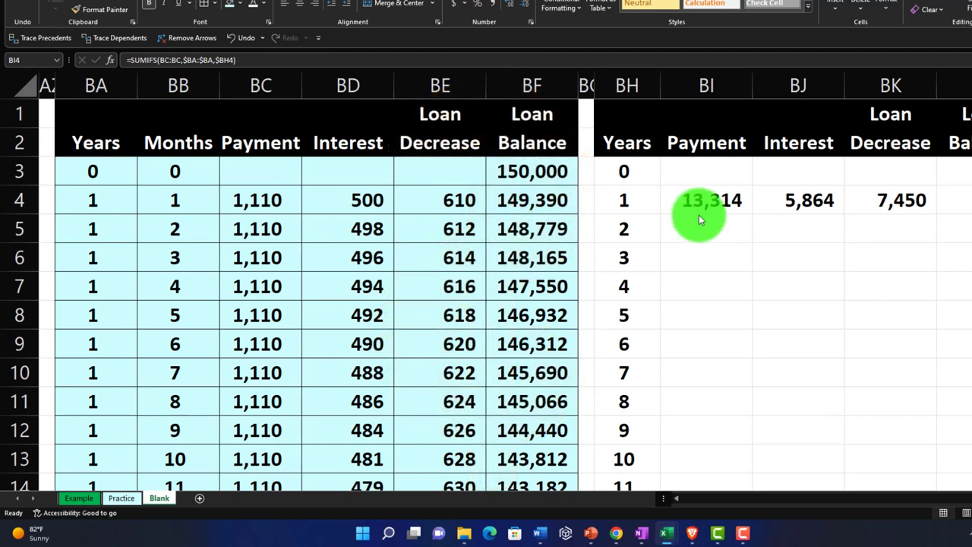
left_click_drag(699, 203, 897, 200)
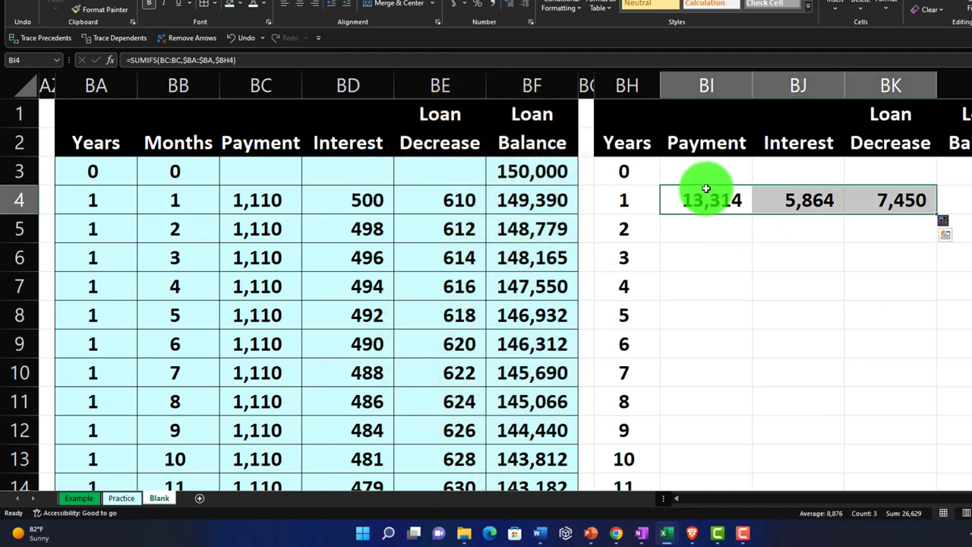
double_click(936, 214)
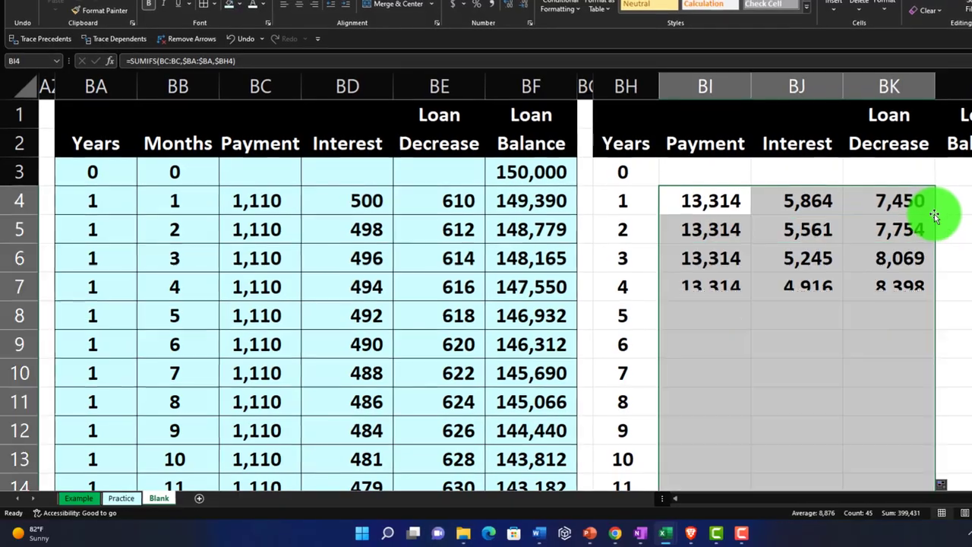
scroll(911, 274, "down", 3)
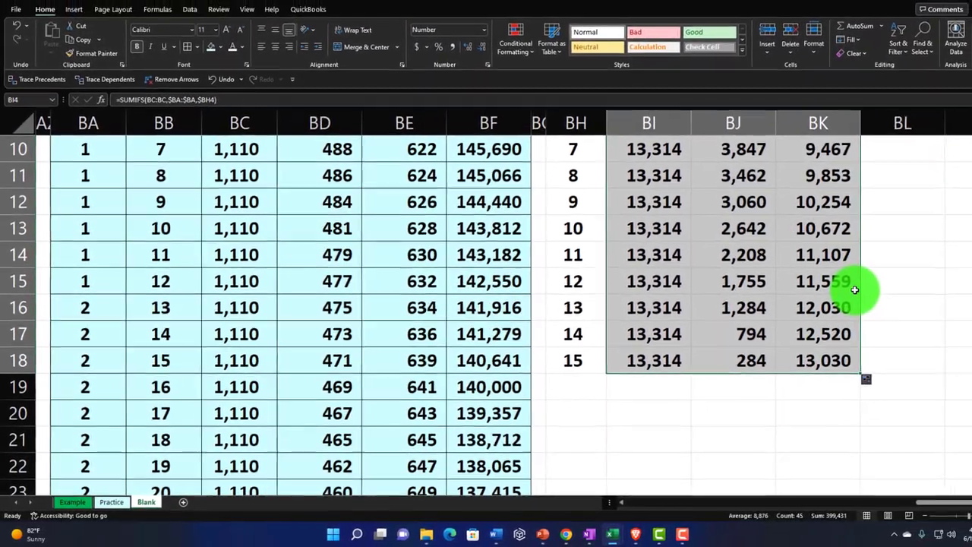
scroll(835, 288, "up", 3)
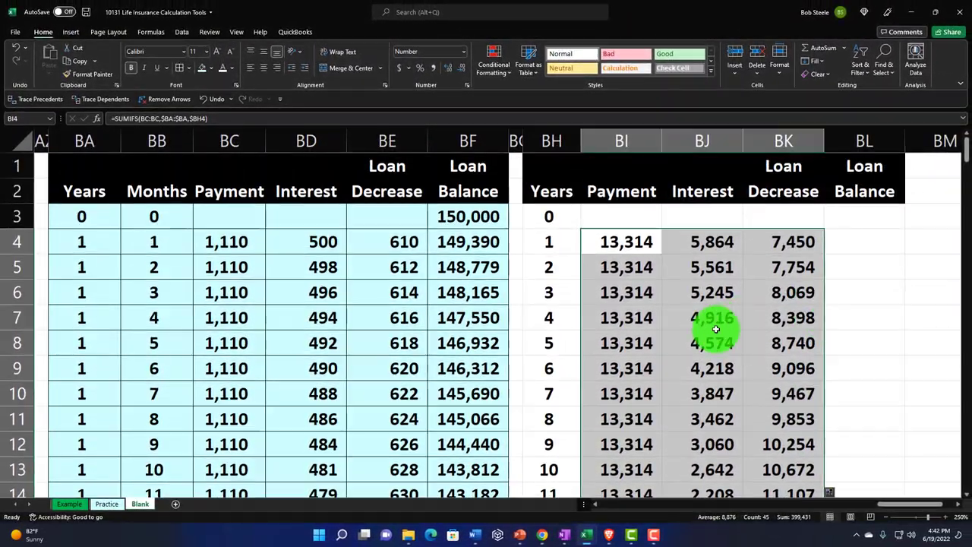
Step: Inspect the references of the copied SUMIFS formula in BJ7, year 4 Interest
double_click(709, 316)
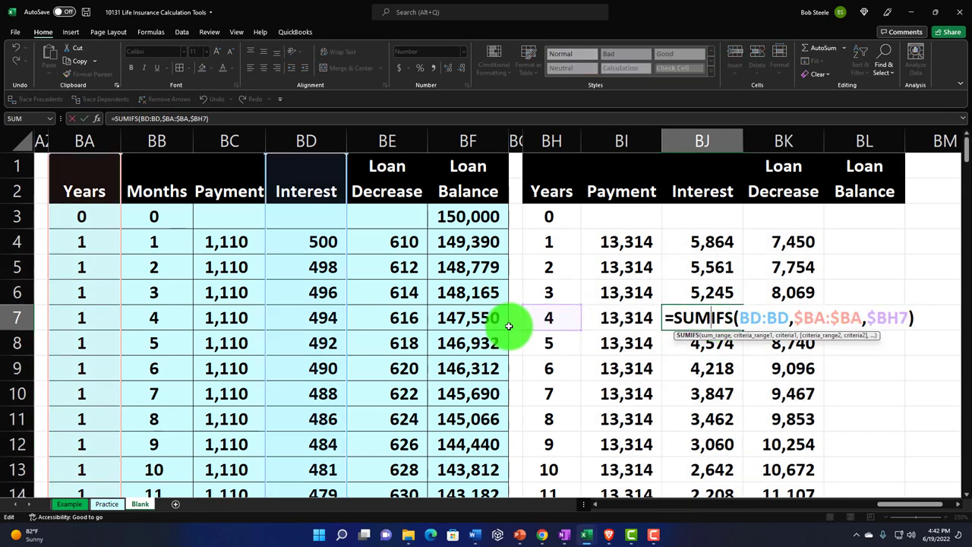
key("Return")
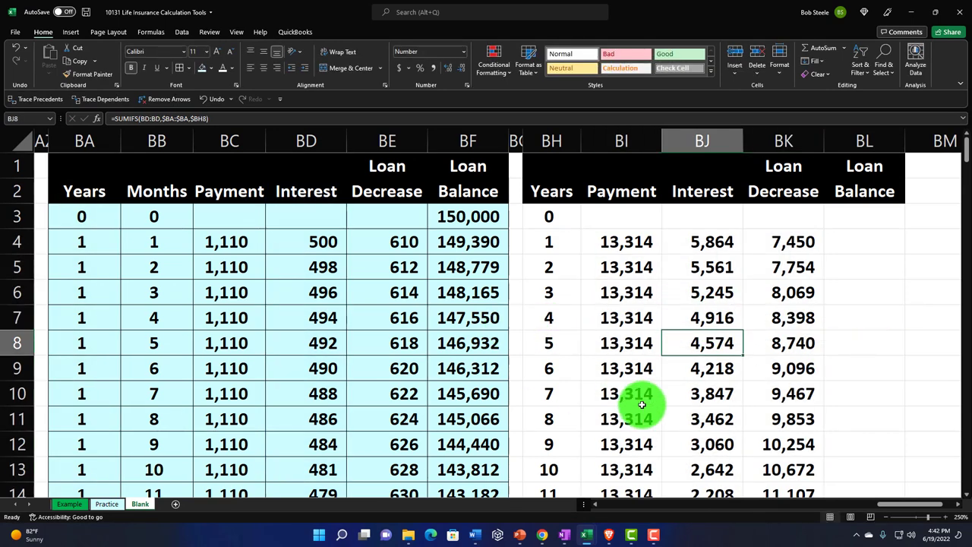
scroll(644, 402, "down", 1)
scroll(644, 404, "up", 1)
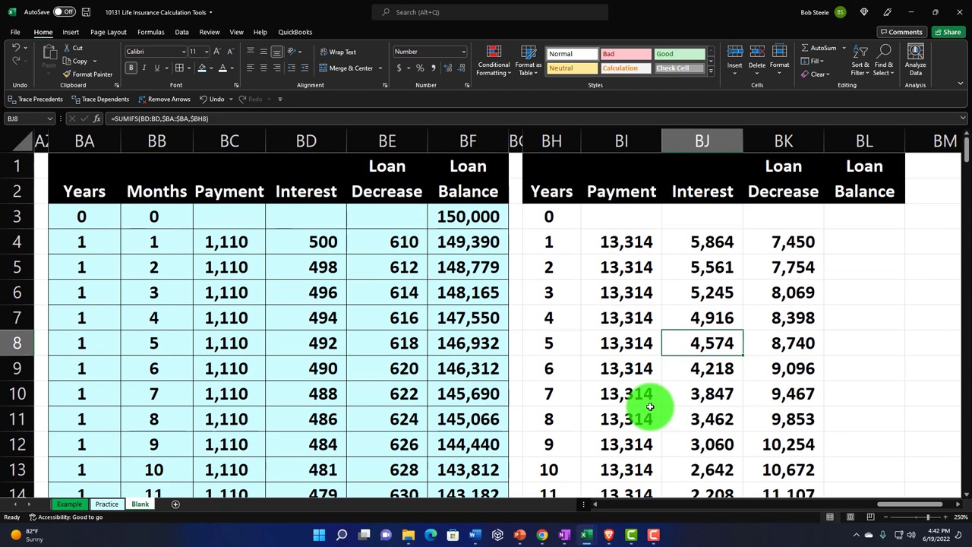
Step: Enter 0 for the year 0 Payment, Interest and Loan Decrease in BI3:BK3
left_click(653, 218)
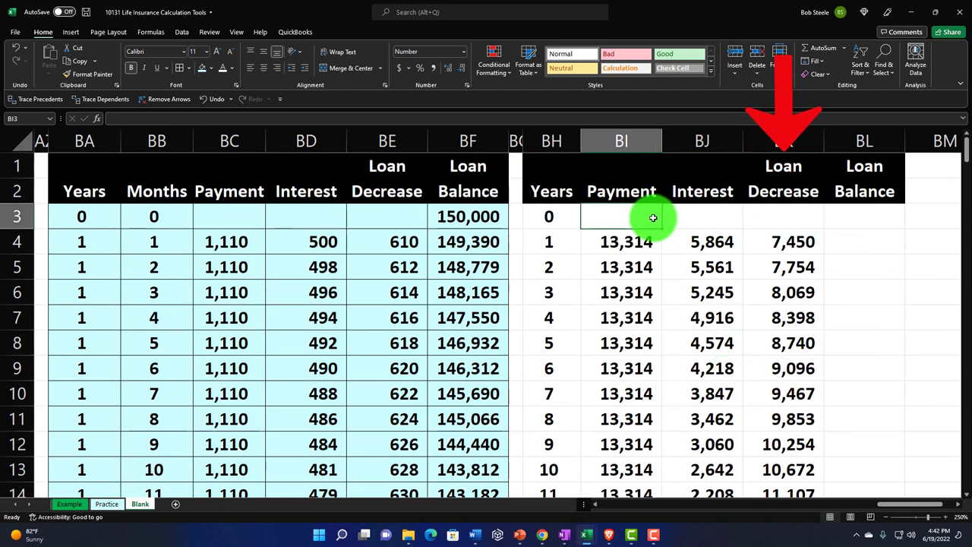
type("0")
key("Tab")
type("0")
key("Tab")
type("0")
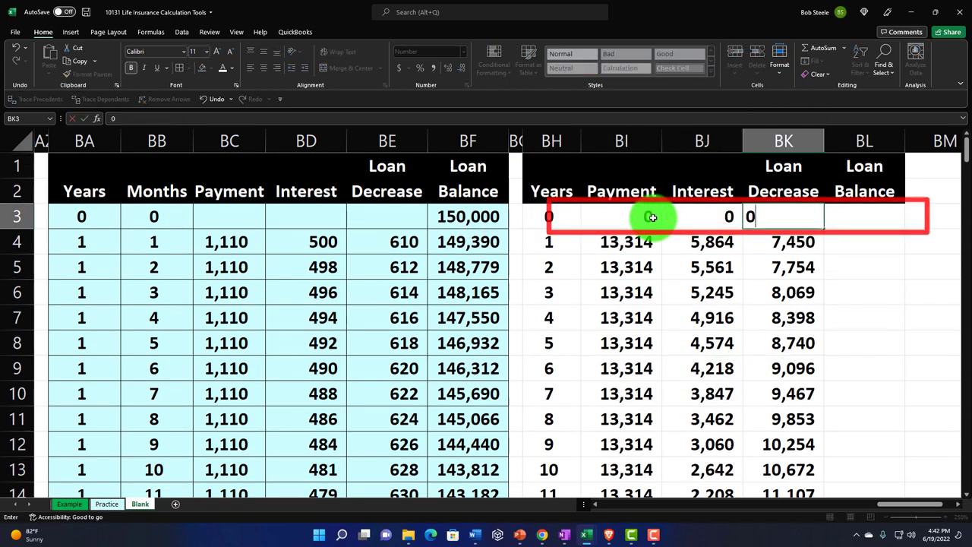
key("Tab")
Step: Link the year 0 Loan Balance in BL3 to the opening balance in BF3, and select BL4 below it
type("=")
left_click(652, 217)
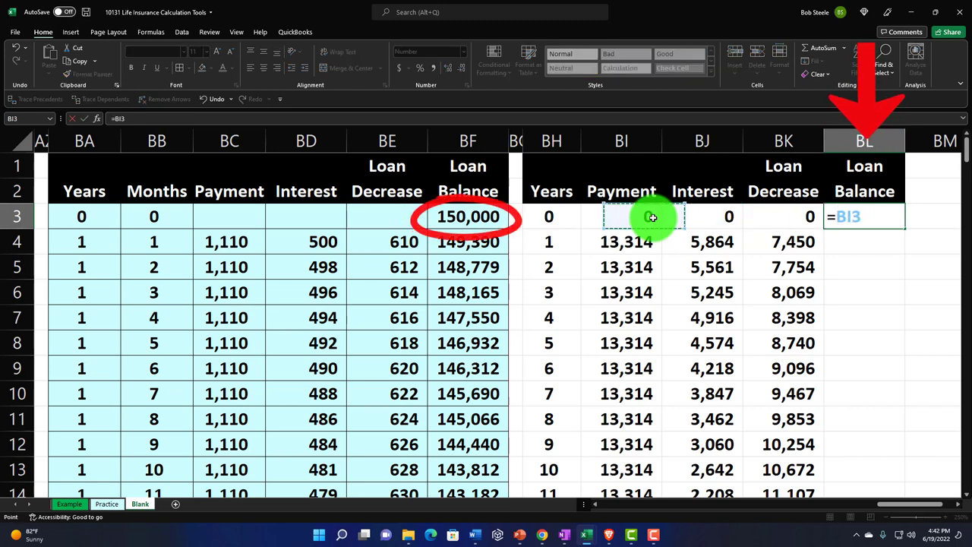
key("Left")
key("Left")
key("Left")
key("Return")
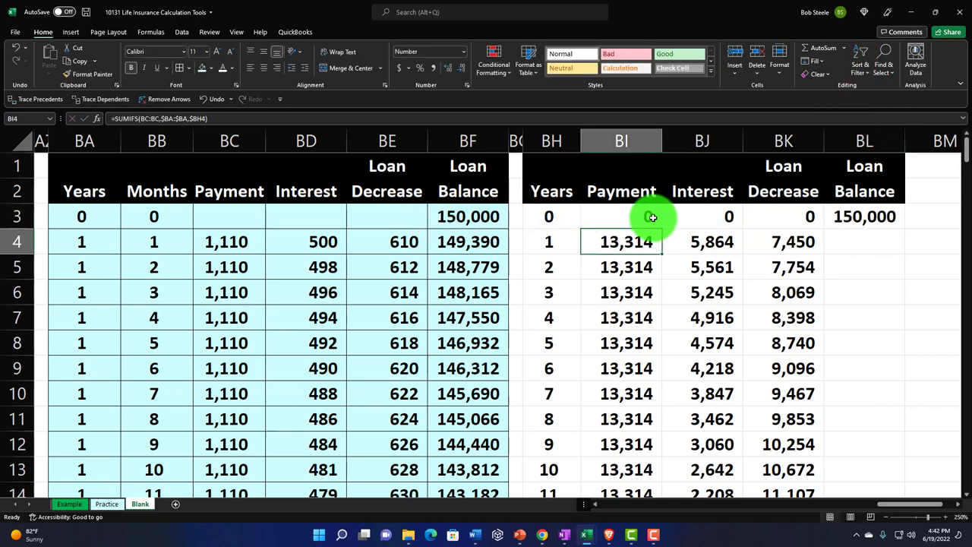
key("Right")
key("Right")
key("Right")
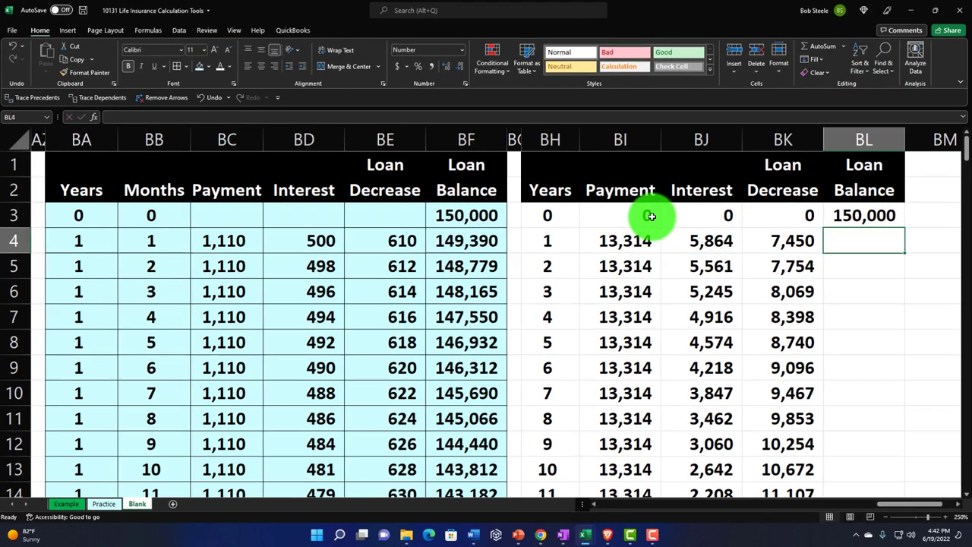
type("=min")
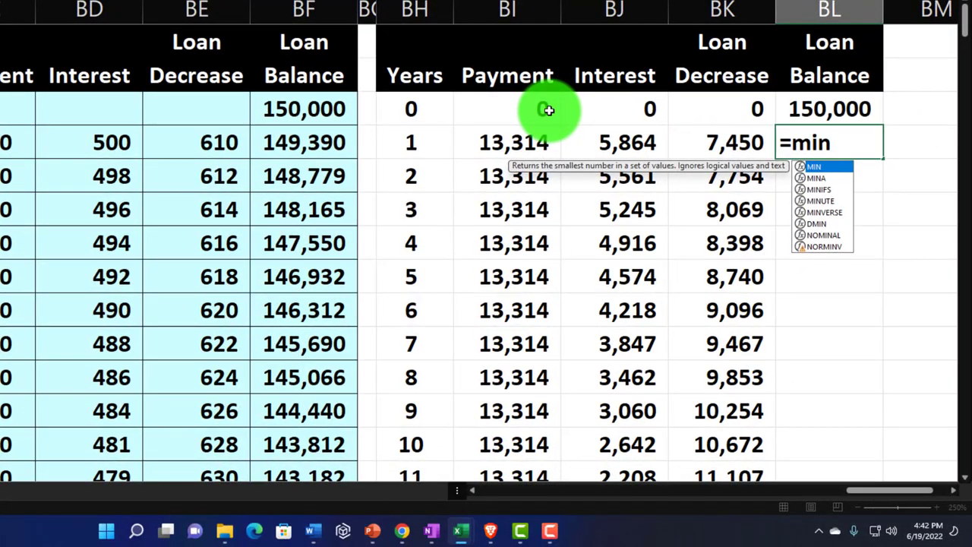
type("(")
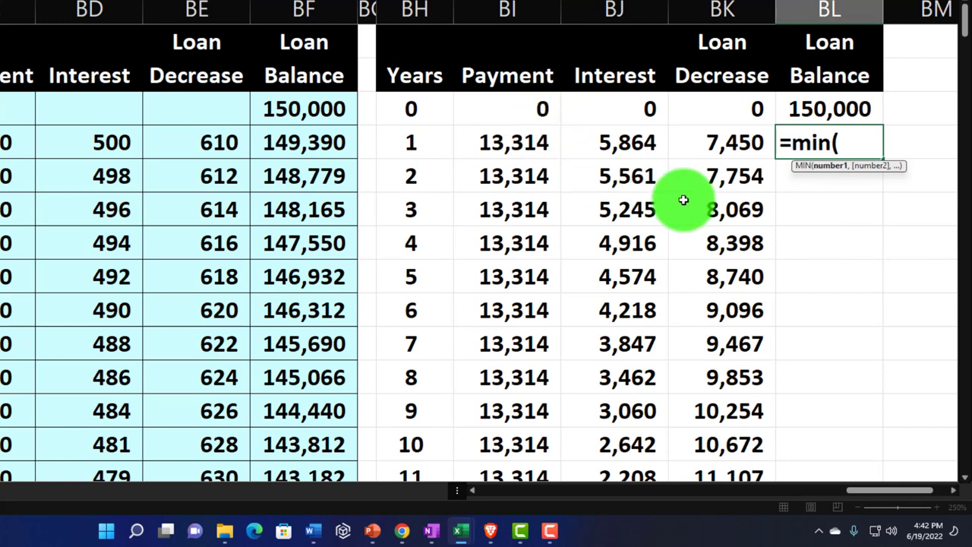
key("BackSpace")
key("BackSpace")
key("BackSpace")
key("BackSpace")
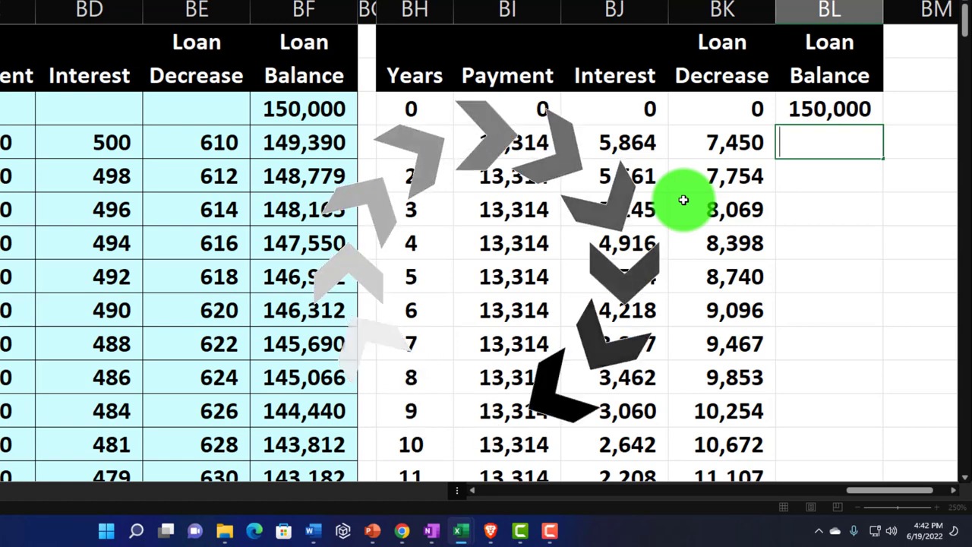
Step: Enter =MINIFS(BF:BF,BA:BA,BH4) in BL4 to return the year 1 ending loan balance
type("=")
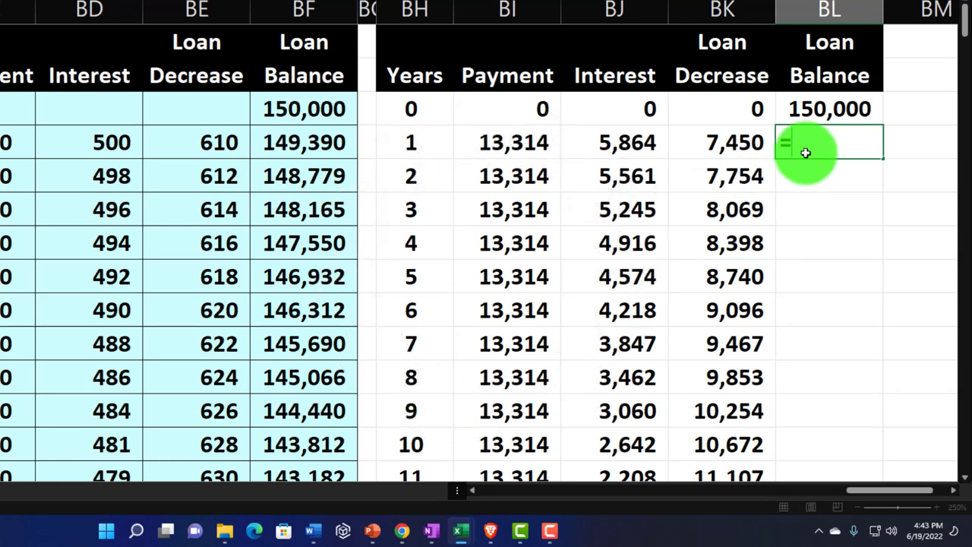
type("mini")
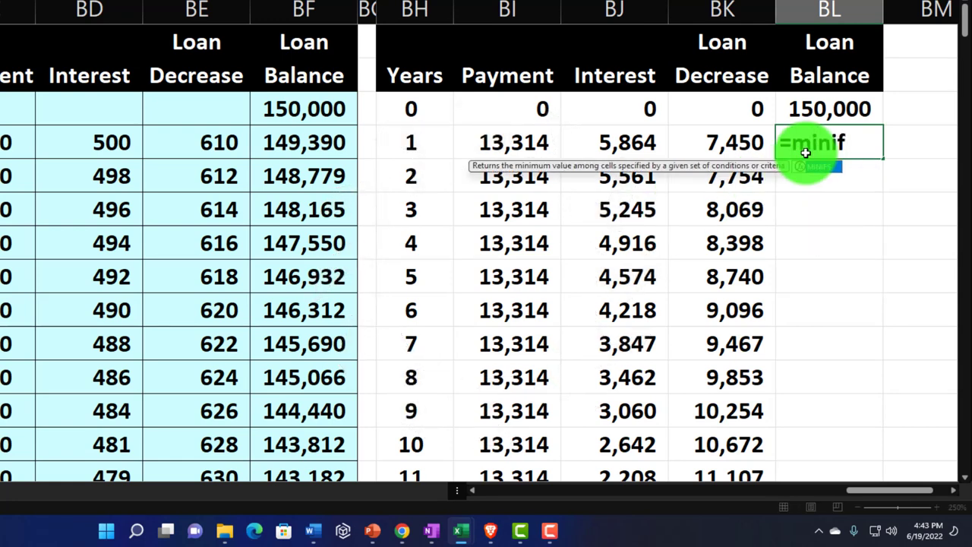
type("f")
key("Tab")
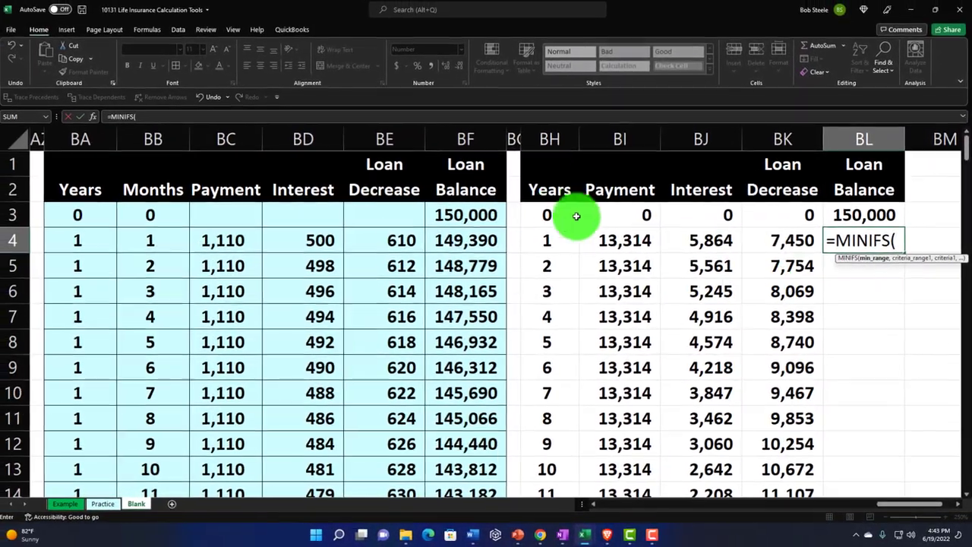
left_click(477, 147)
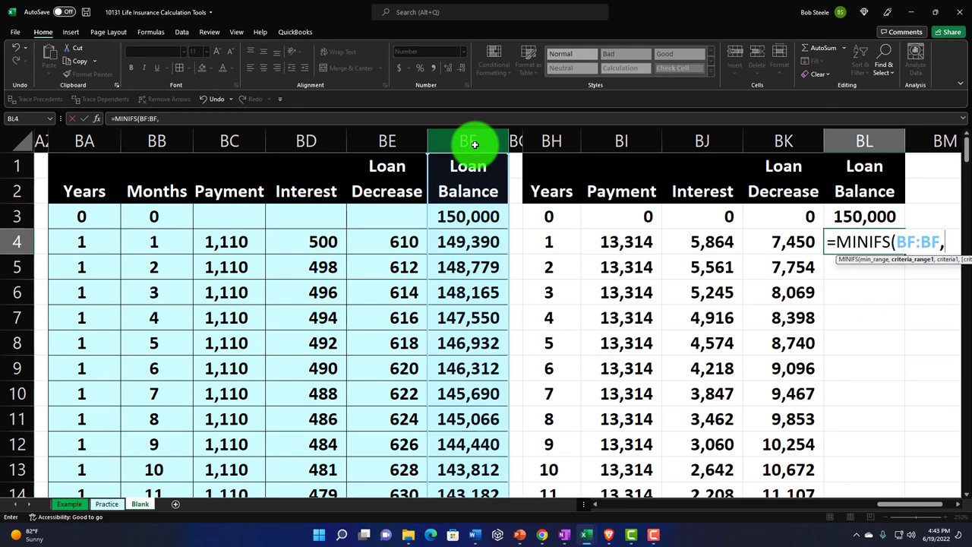
left_click(95, 143)
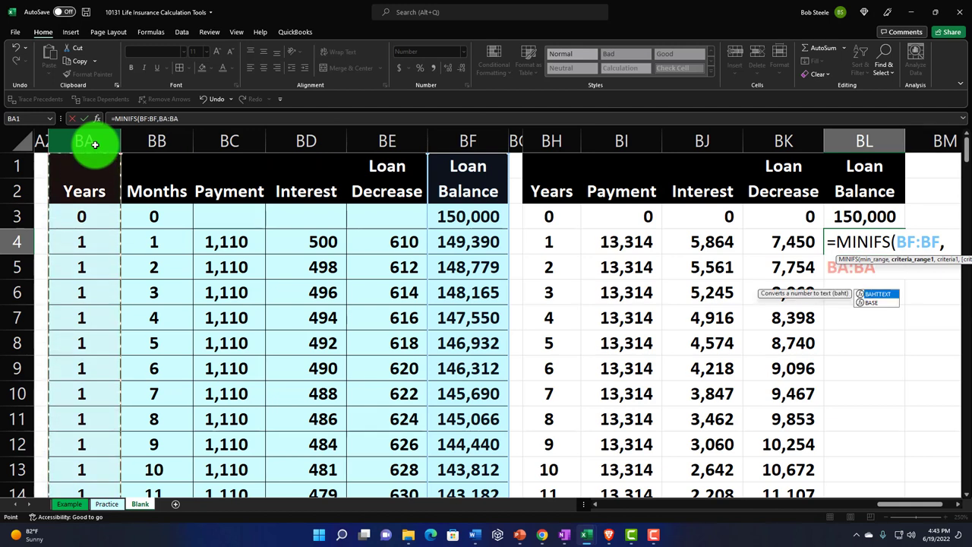
type(",")
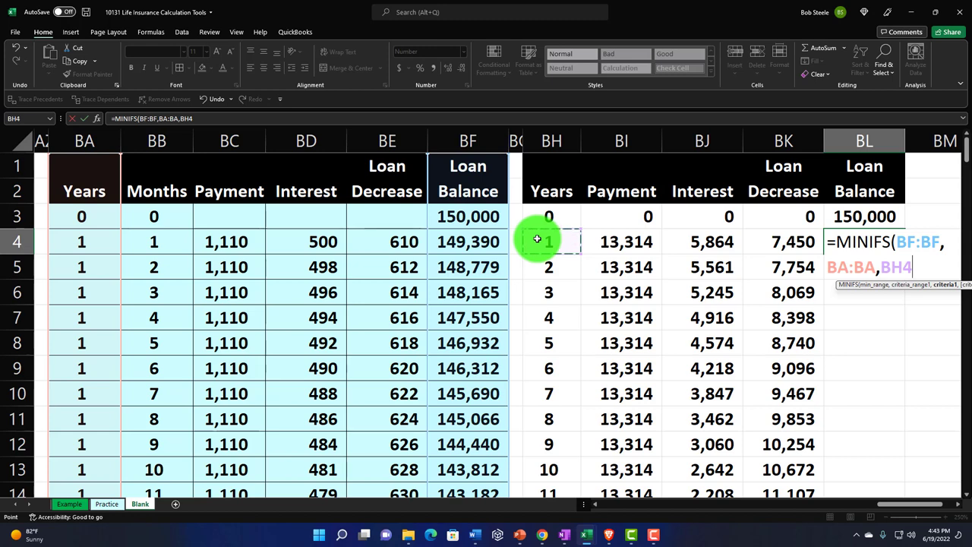
key("Return")
Step: Compare the year 1 Loan Balance in BL4 with the month 12 balance in BF15
left_click_drag(864, 218, 923, 241)
left_click(866, 242)
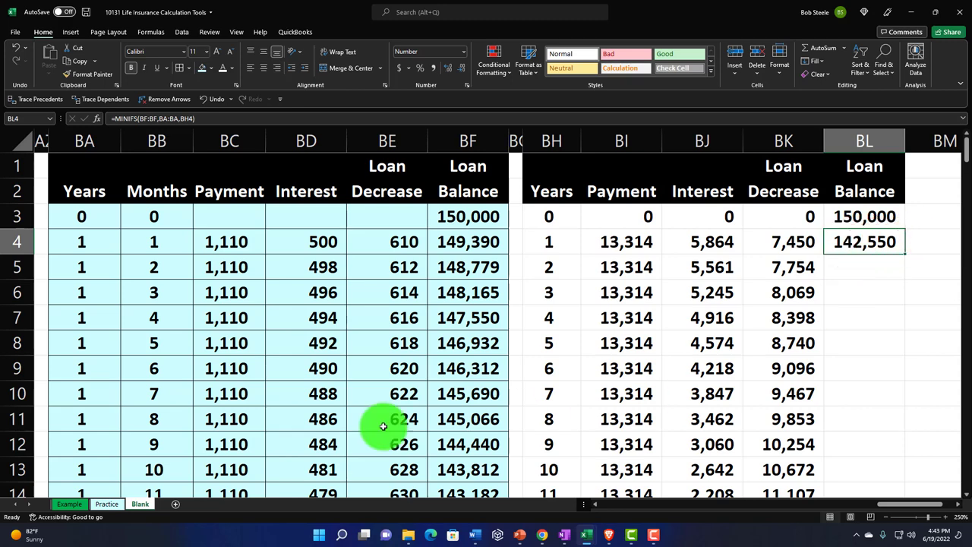
scroll(342, 427, "down", 1)
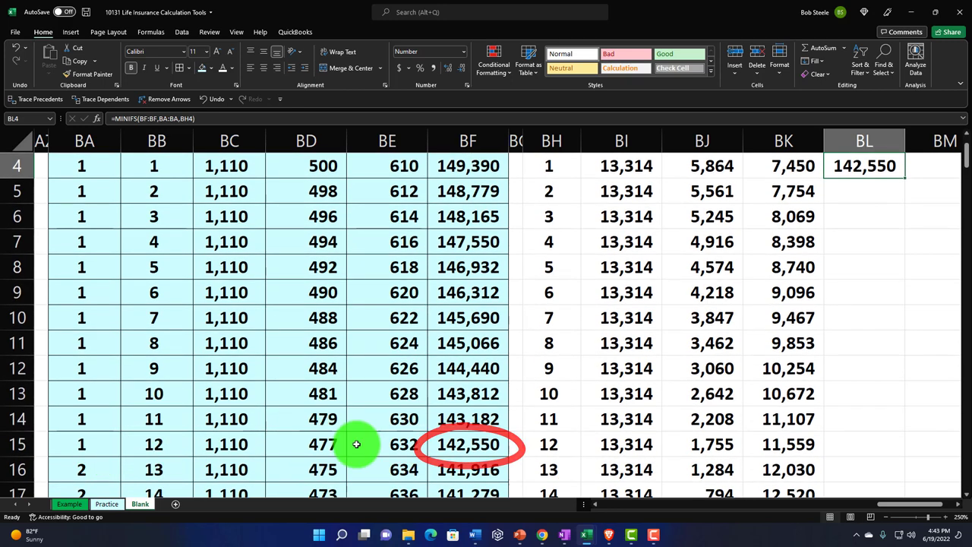
left_click(477, 442)
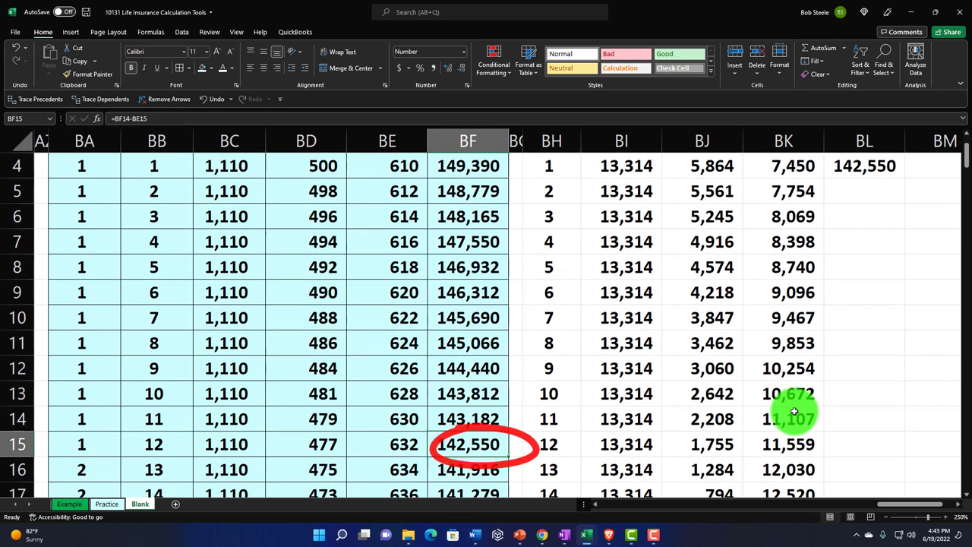
scroll(859, 271, "up", 1)
Step: Copy the MINIFS formula from BL4 down through year 15 in BL18
mouse_move(866, 228)
left_mouse_down()
mouse_move(859, 243)
mouse_move(900, 256)
left_mouse_up()
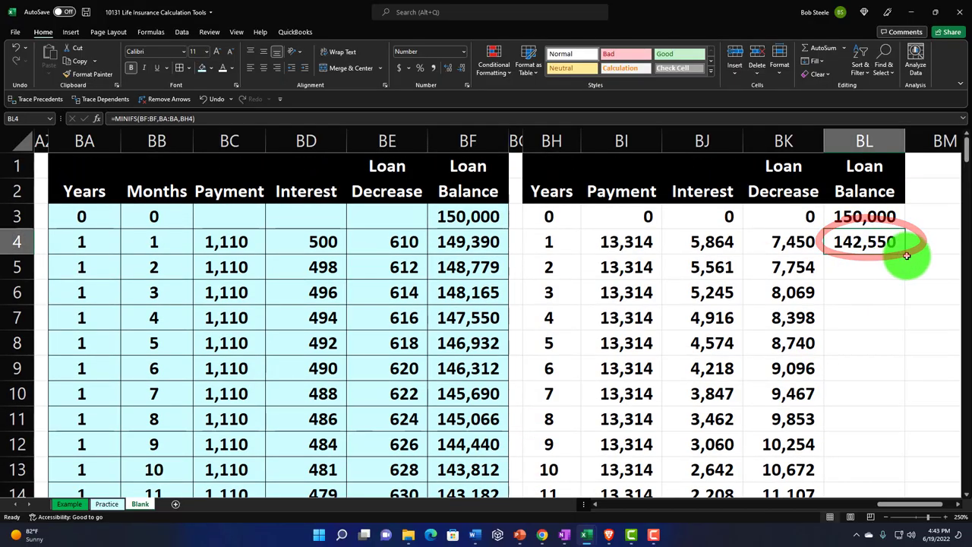
double_click(904, 254)
scroll(859, 303, "down", 3)
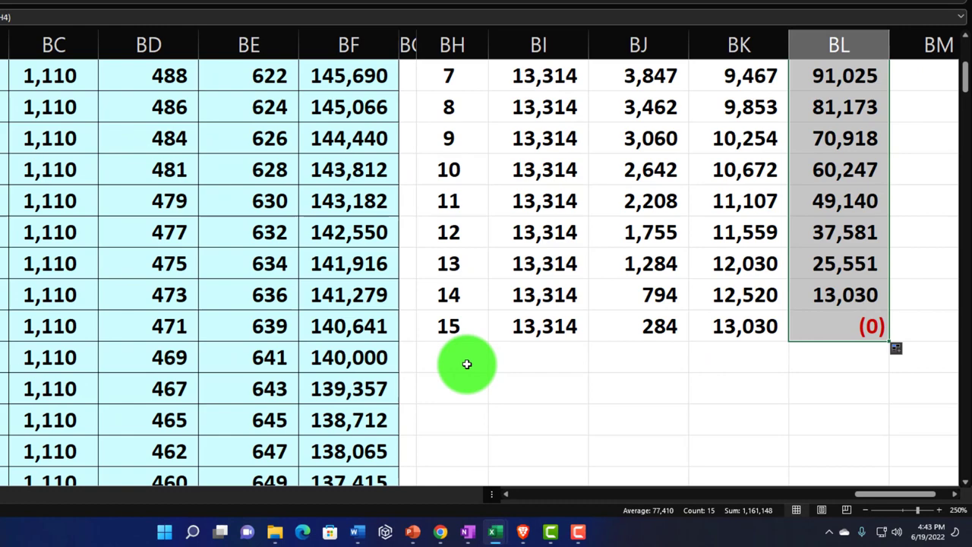
Step: Label BH19 "Total" and sum the yearly payments in BI19 over the range BI3:BI18
left_click(507, 377)
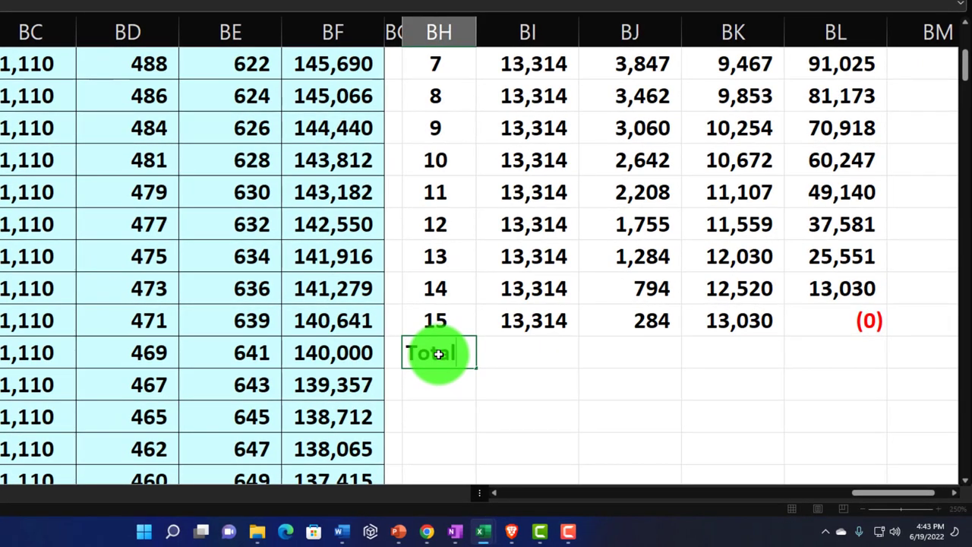
key("Tab")
type("=sum(")
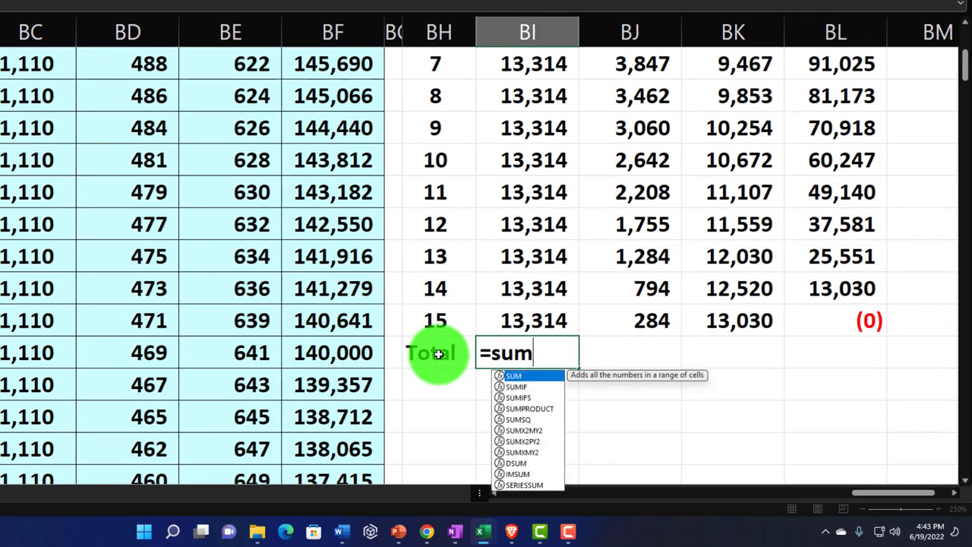
key("Up")
key("shift+Up")
key("shift+Up")
key("shift+Up")
key("shift+Up")
key("shift+Up")
key("shift+Up")
key("shift+Up")
key("shift+Up")
key("shift+Up")
key("shift+Up")
key("shift+Up")
key("shift+Up")
key("shift+Up")
key("shift+Up")
key("shift+Up")
key("shift+Up")
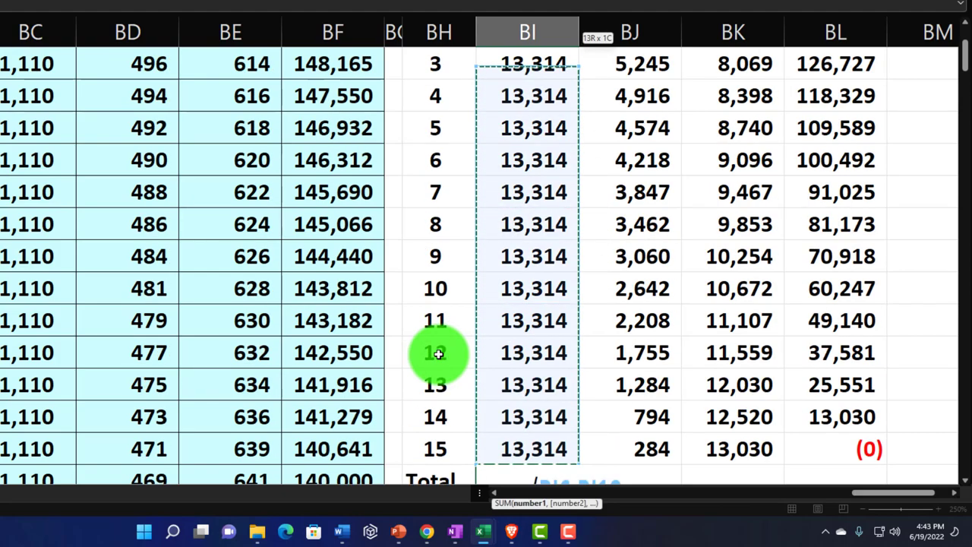
key("Return")
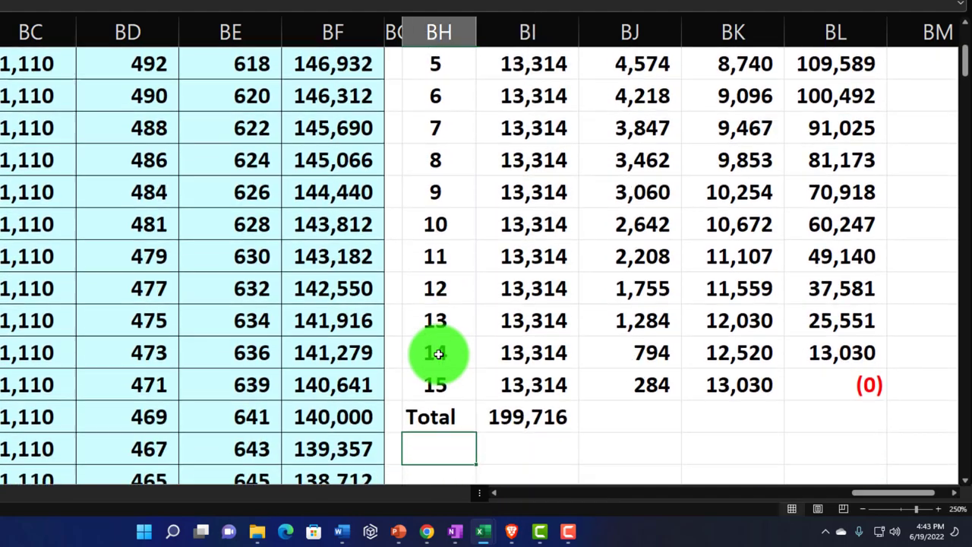
Step: Fill the BI19 total across to BK19 and check the resulting SUM range for Loan Decrease
left_click(568, 429)
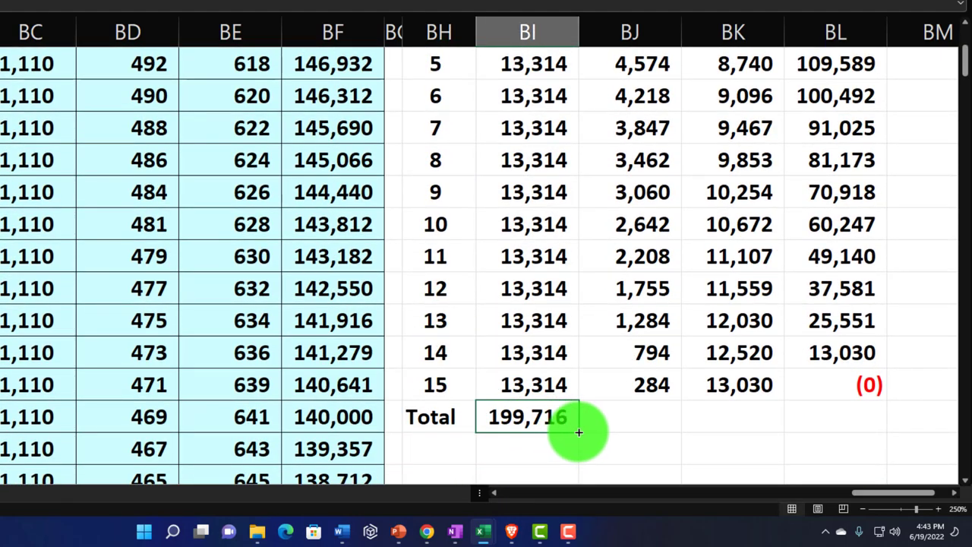
left_click_drag(738, 434, 783, 430)
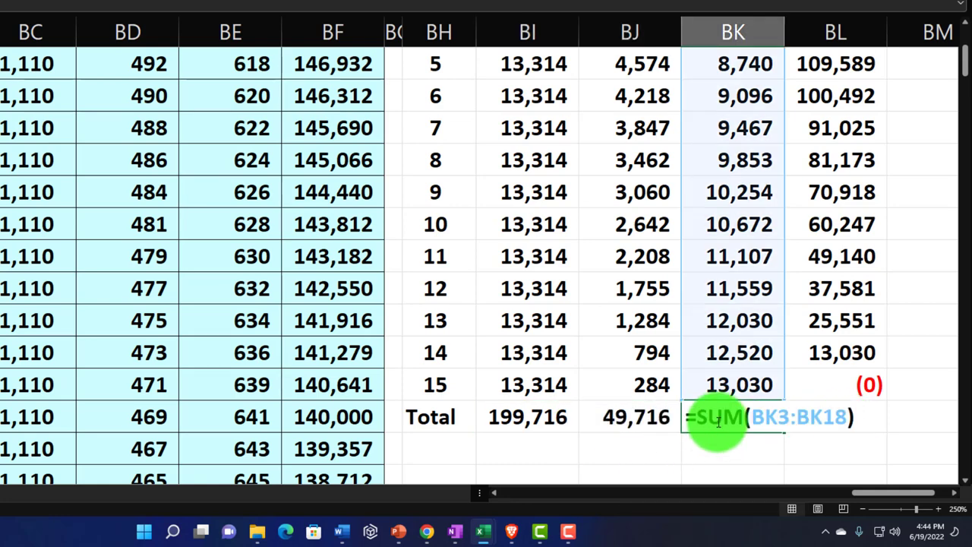
key("Return")
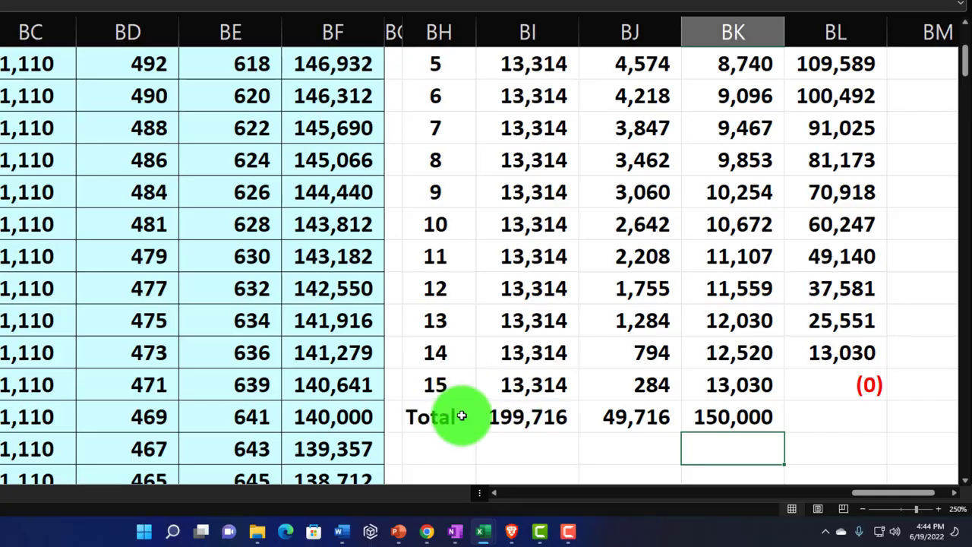
Step: Apply cell borders and the light blue fill to the yearly summary table from year 0 through the Total row
left_click_drag(461, 416, 801, 115)
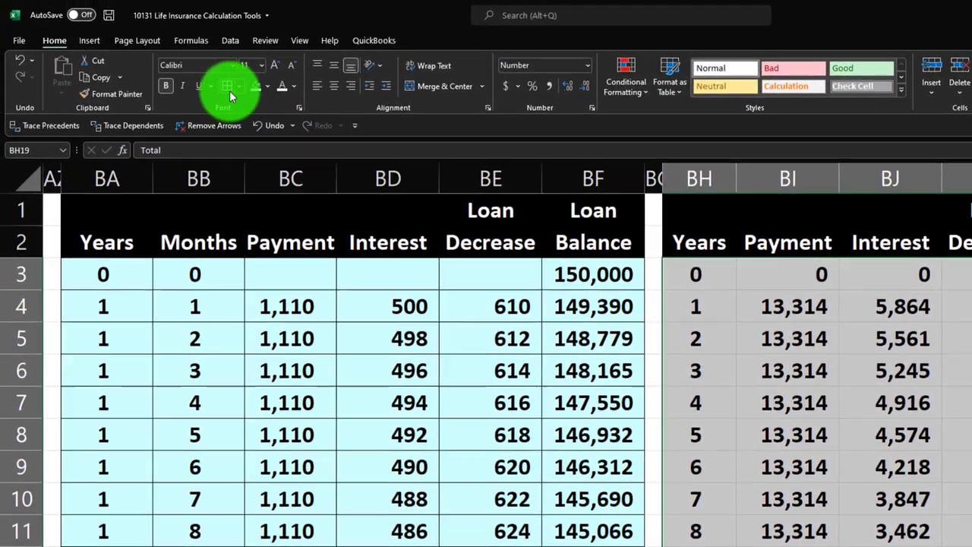
left_click(228, 86)
scroll(955, 418, "up", 4)
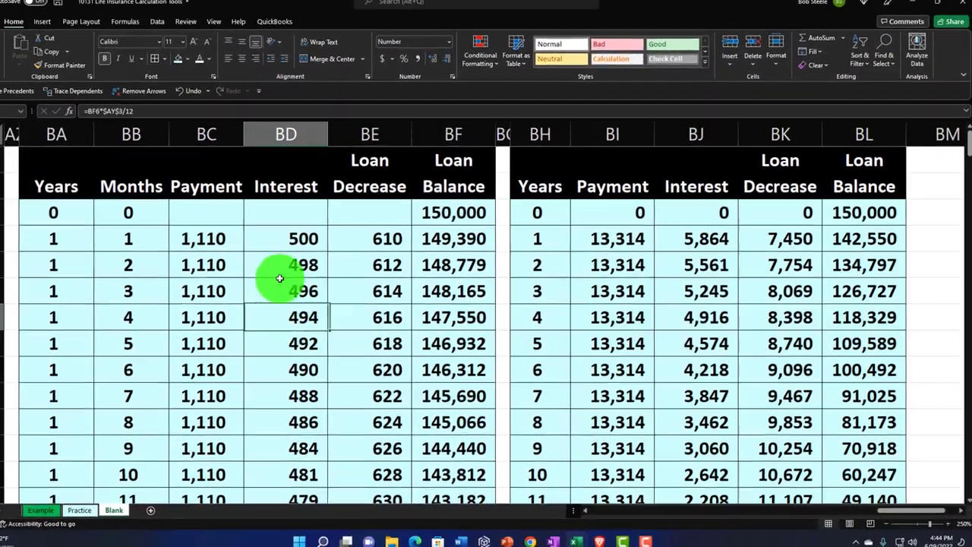
Step: Insert a PivotTable from the monthly amortization range BA2:BF183 into the existing worksheet at cell BH21
left_click_drag(52, 156, 294, 172)
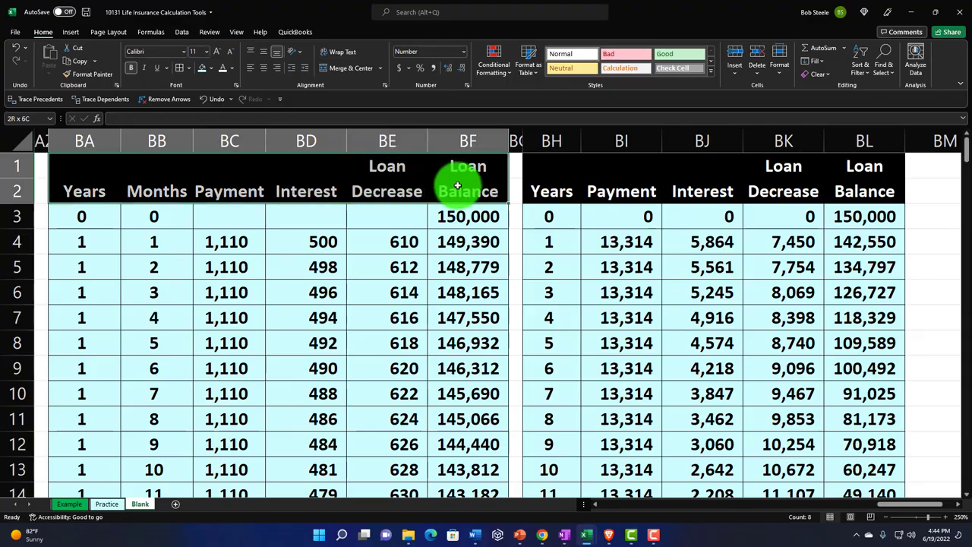
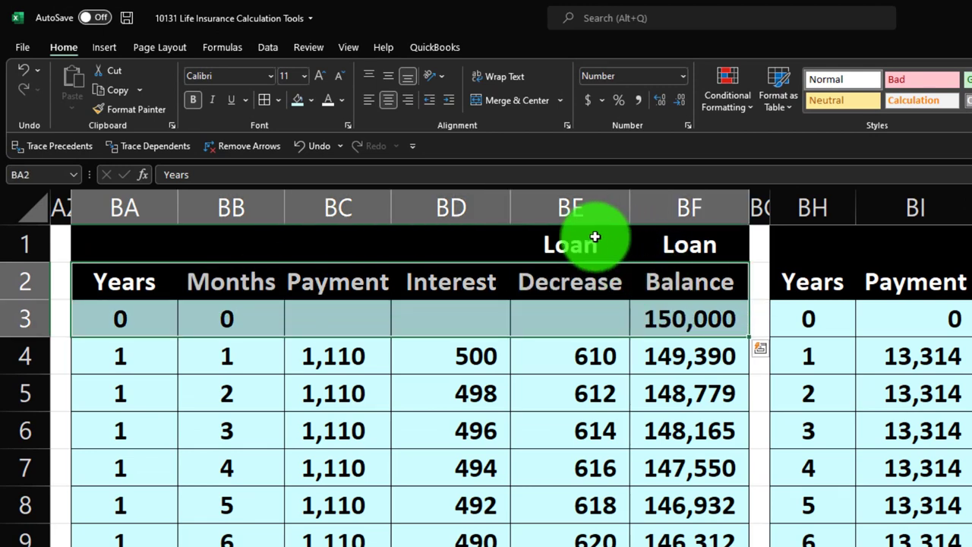
left_click_drag(145, 281, 685, 544)
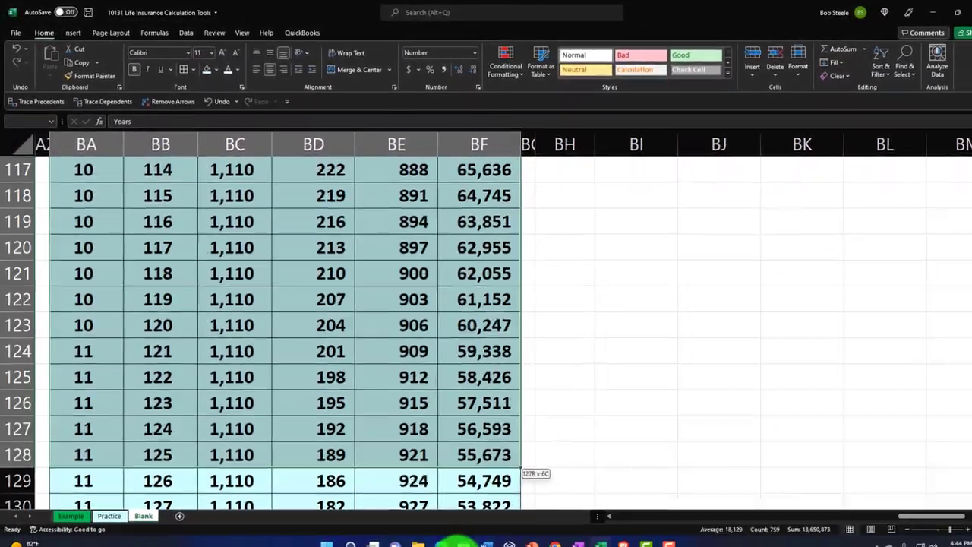
left_click_drag(459, 543, 443, 479)
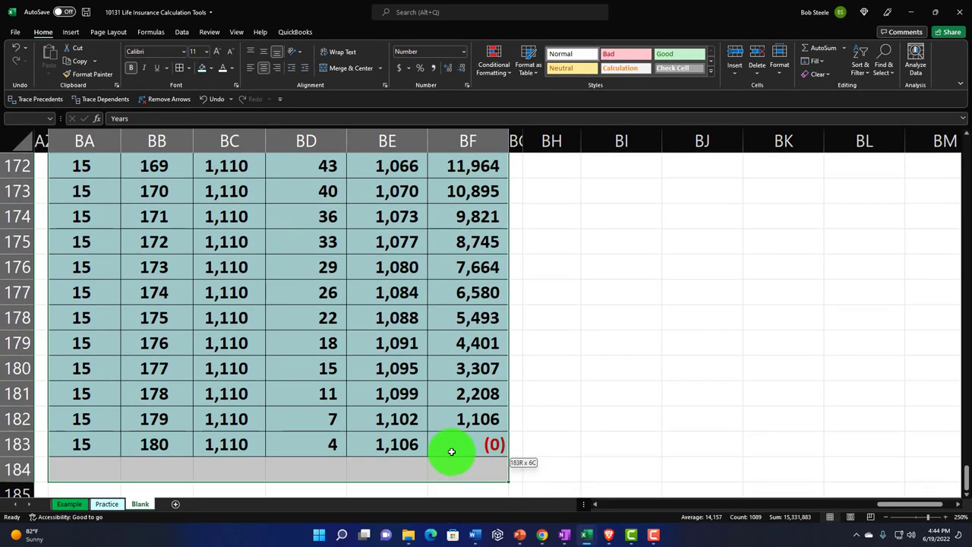
scroll(619, 363, "up", 20)
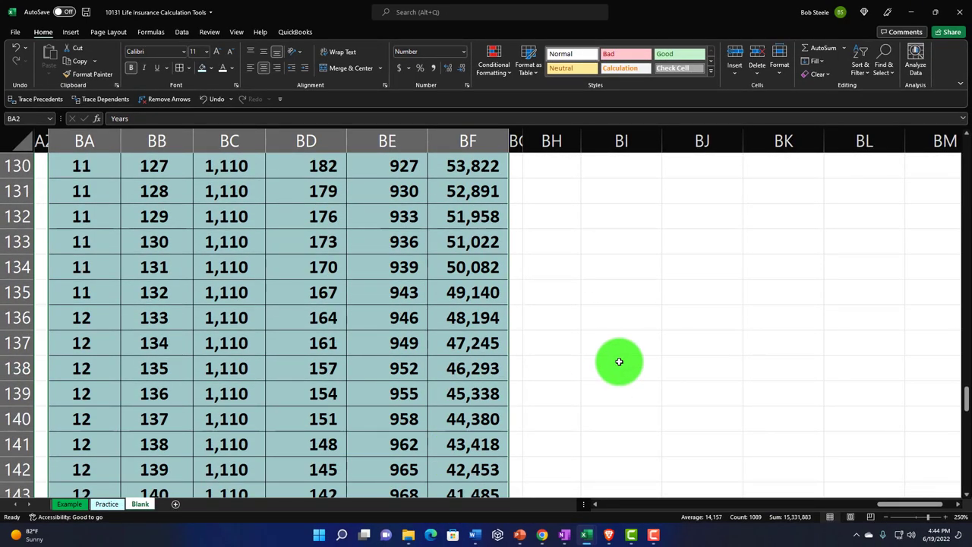
scroll(619, 363, "up", 20)
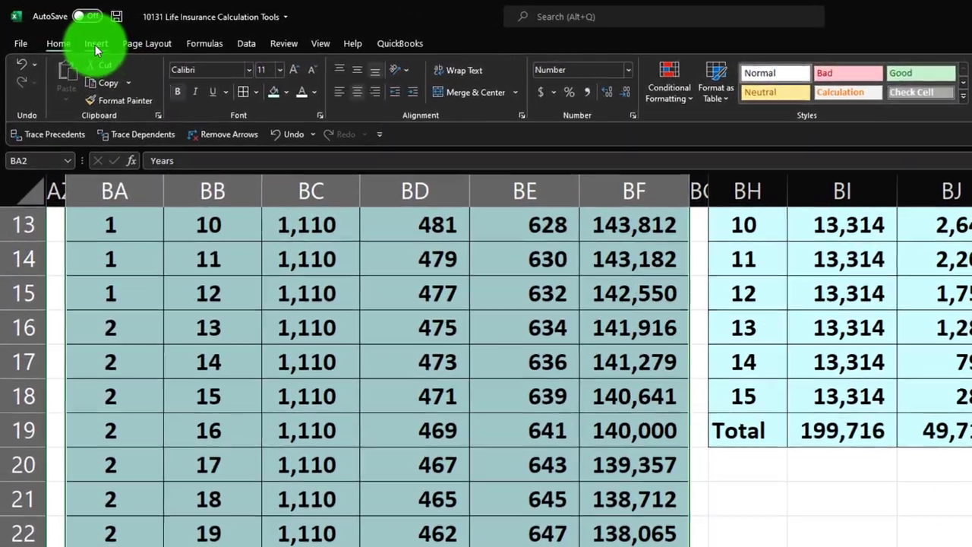
left_click(77, 35)
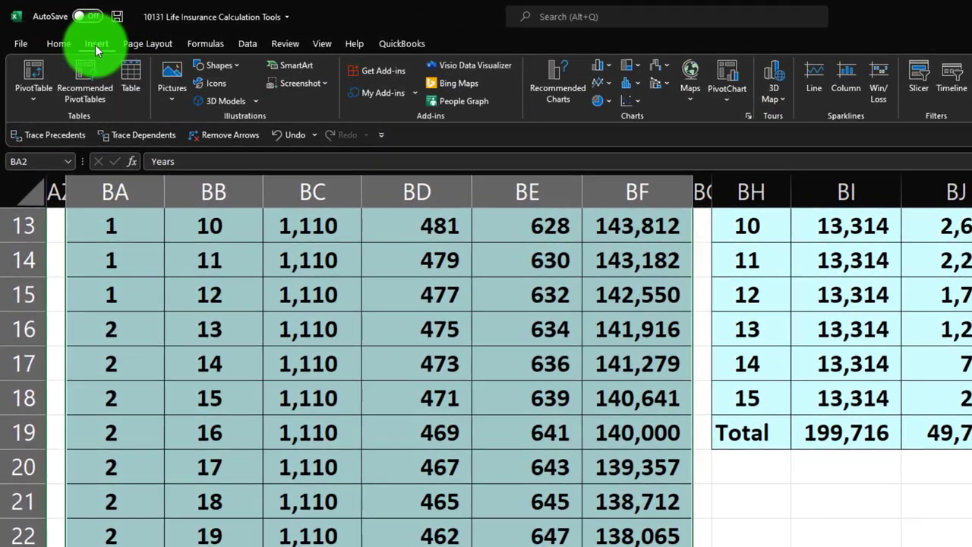
left_click(35, 69)
scroll(684, 386, "down", 1)
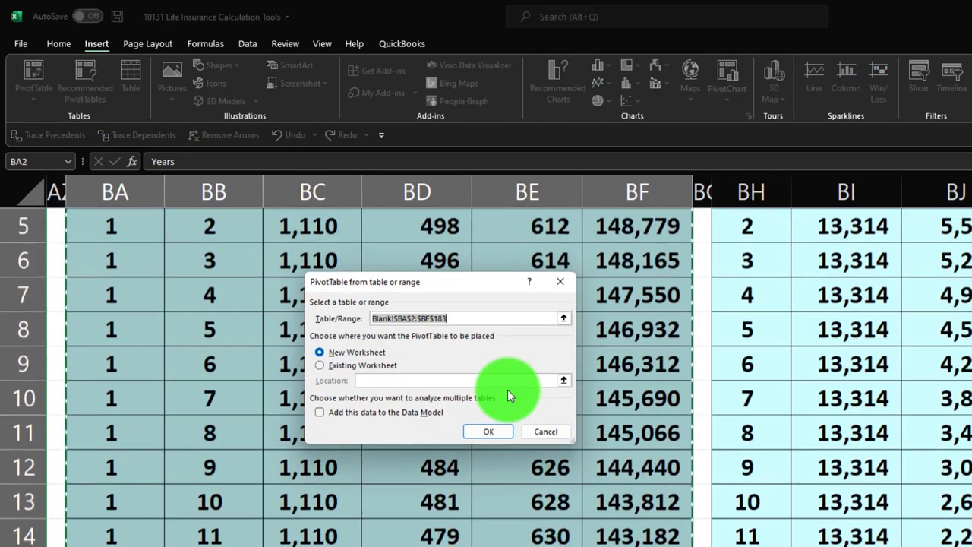
left_click(319, 366)
scroll(825, 412, "down", 3)
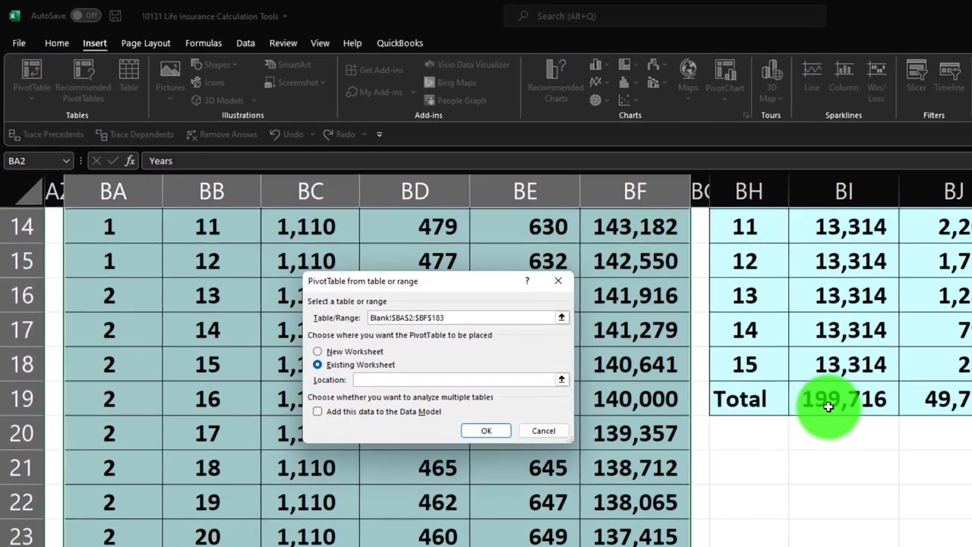
left_click(748, 456)
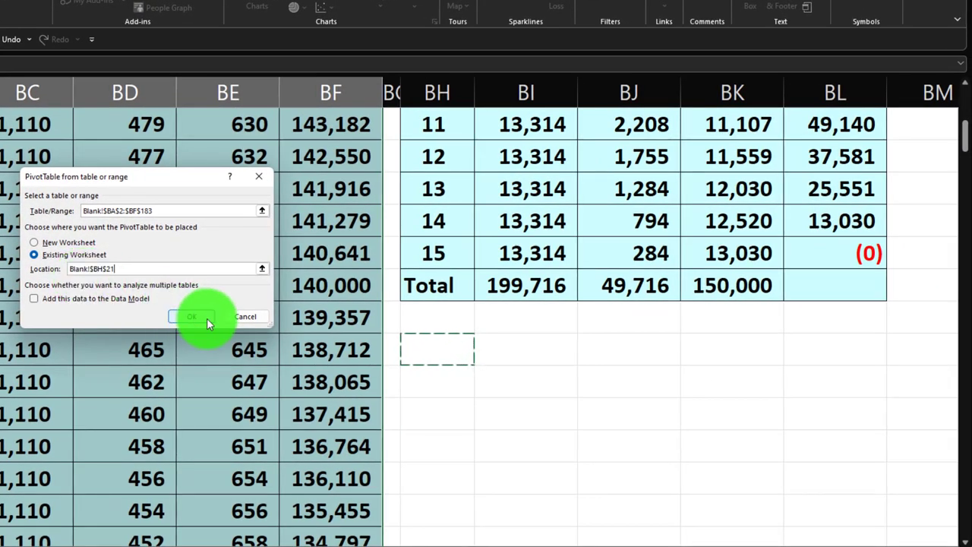
left_click(204, 319)
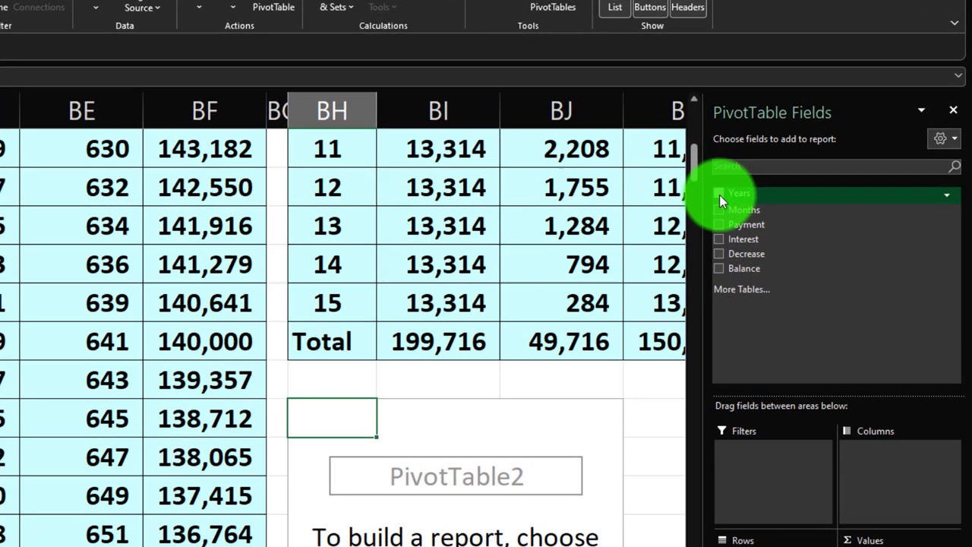
Step: Add the Years field to the PivotTable and move it from the values to the rows
left_click(731, 186)
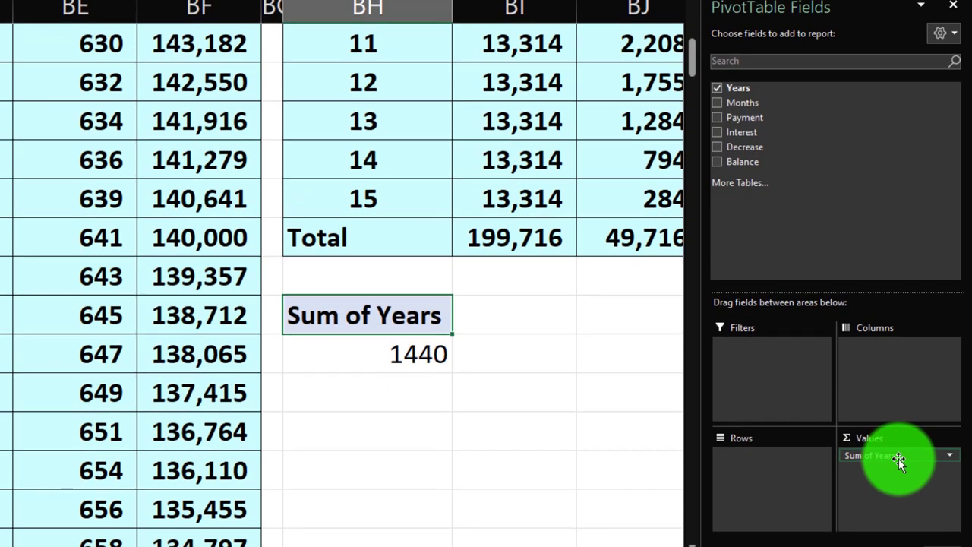
left_click_drag(898, 458, 772, 473)
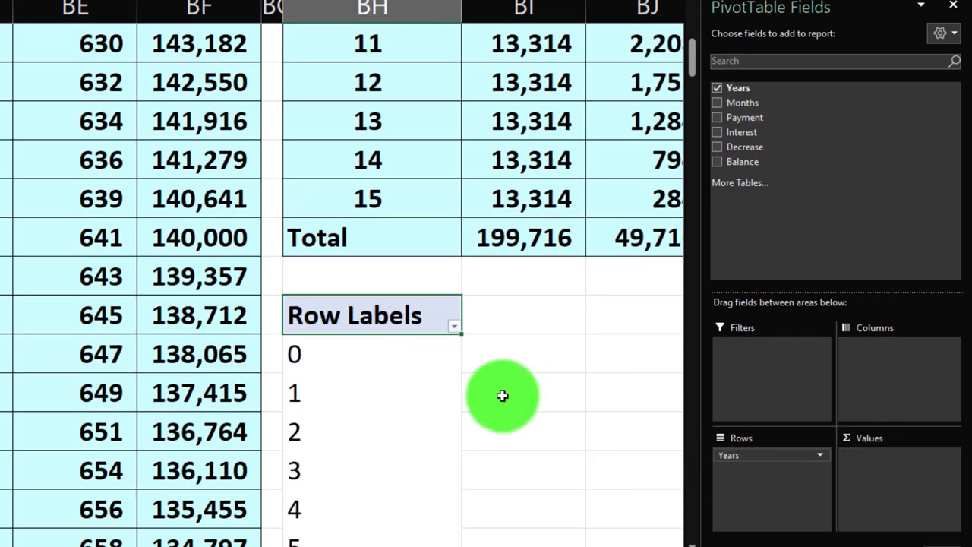
scroll(500, 396, "down", 4)
scroll(500, 396, "up", 2)
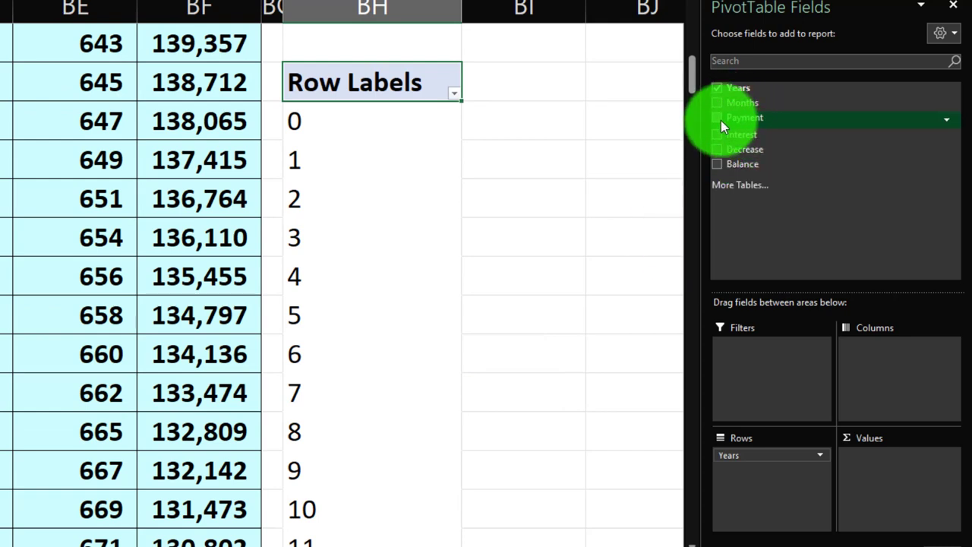
Step: Add the Payment, Interest, Decrease and Balance fields to the PivotTable as summed values
left_click(722, 120)
left_click(723, 132)
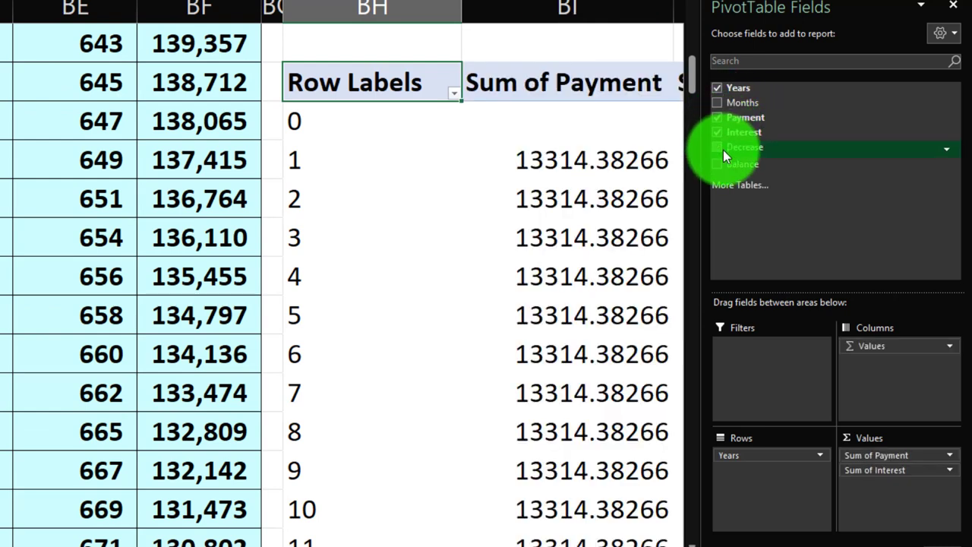
left_click(723, 149)
left_click(722, 163)
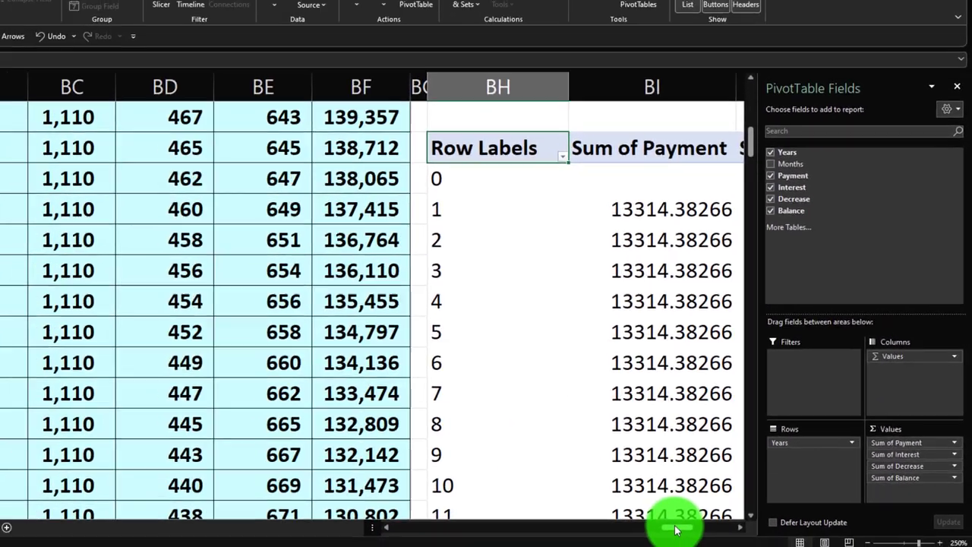
left_click_drag(683, 521, 752, 504)
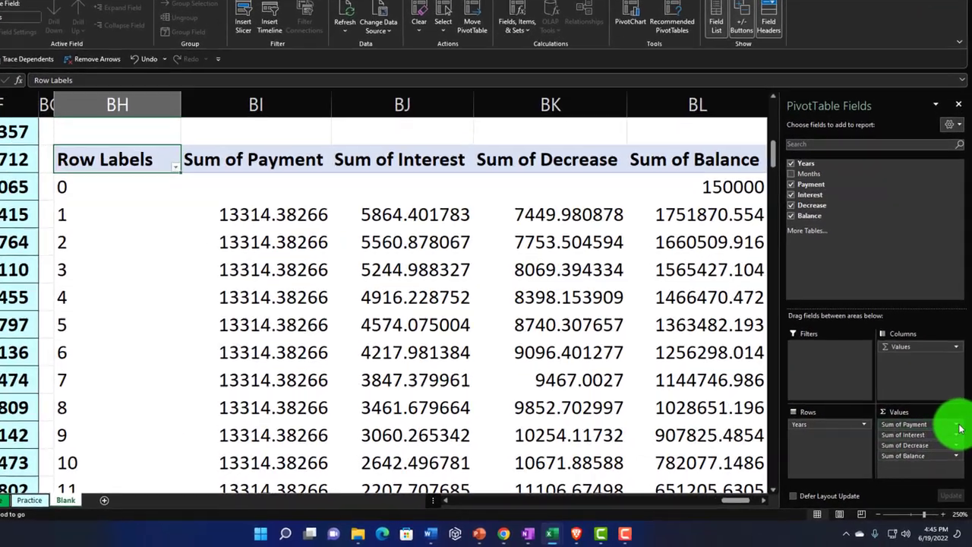
Step: Format the Sum of Payment values as Currency with no symbol, zero decimal places and negatives in red parentheses
left_click(958, 435)
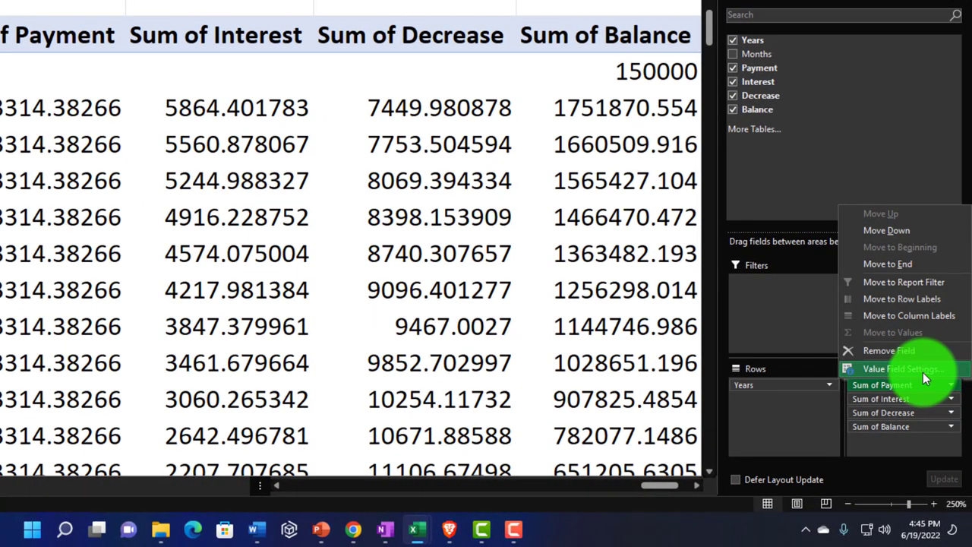
left_click(922, 372)
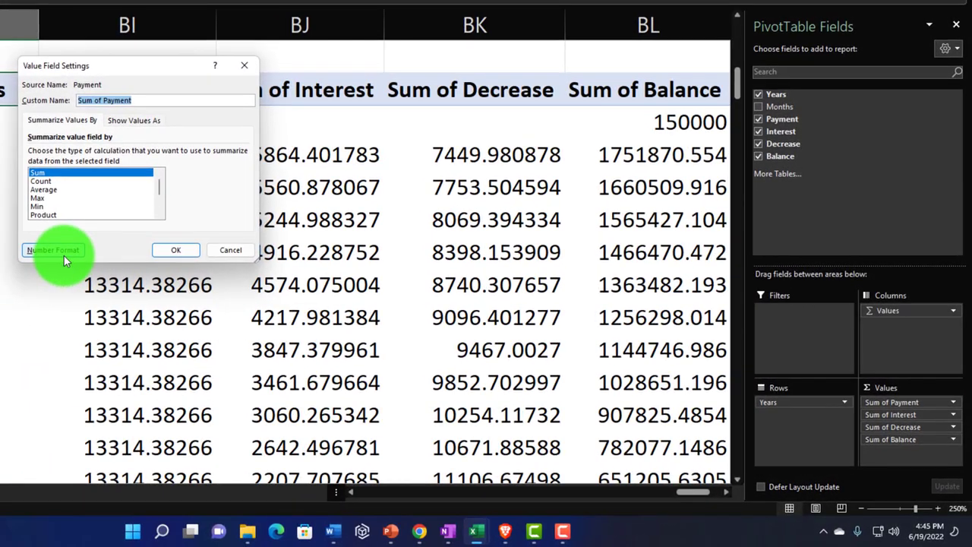
left_click(38, 244)
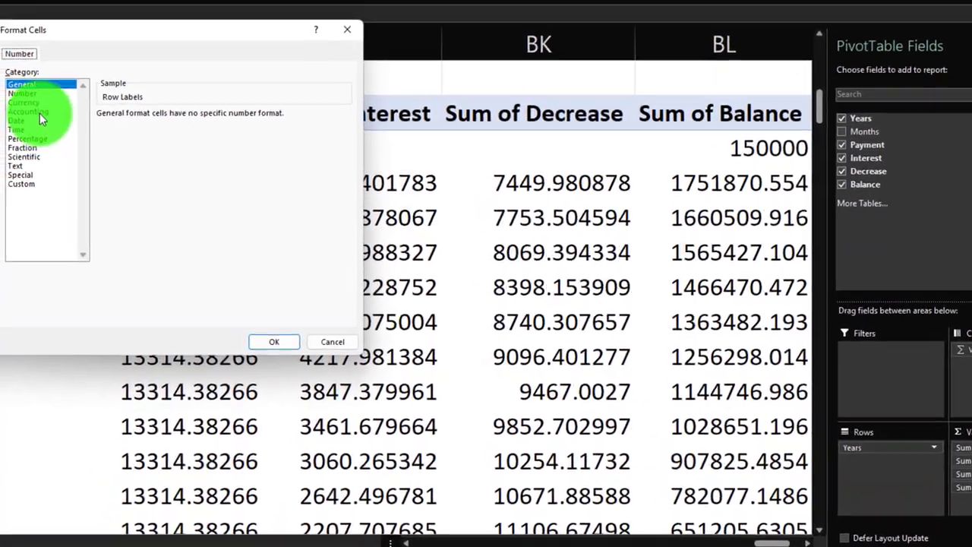
left_click(9, 79)
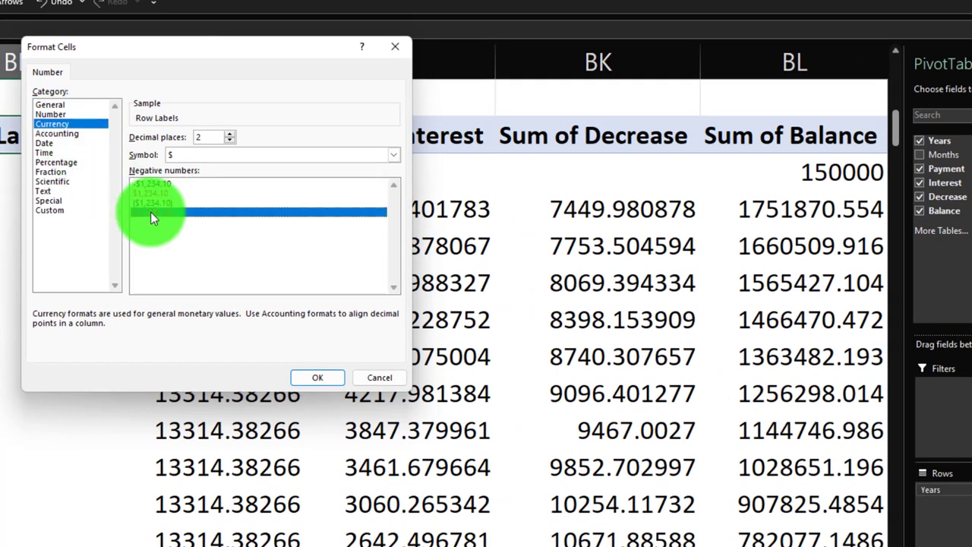
left_click(151, 212)
left_click(216, 159)
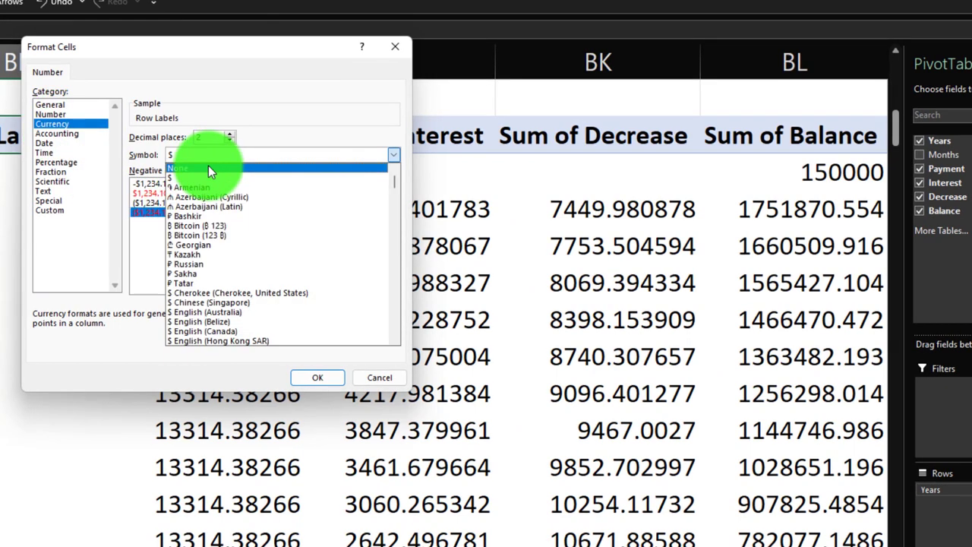
left_click(208, 167)
left_click(229, 140)
left_click(229, 140)
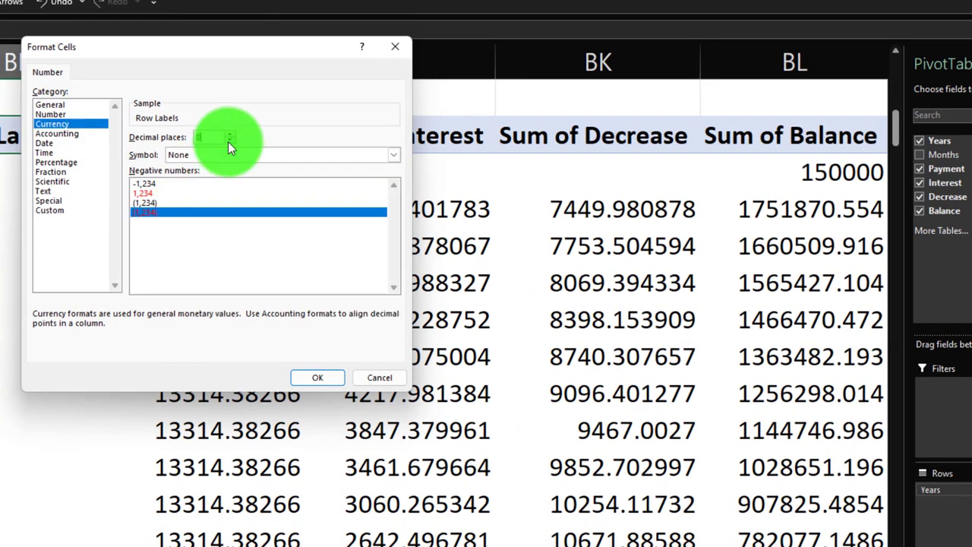
left_click(317, 378)
left_click(268, 318)
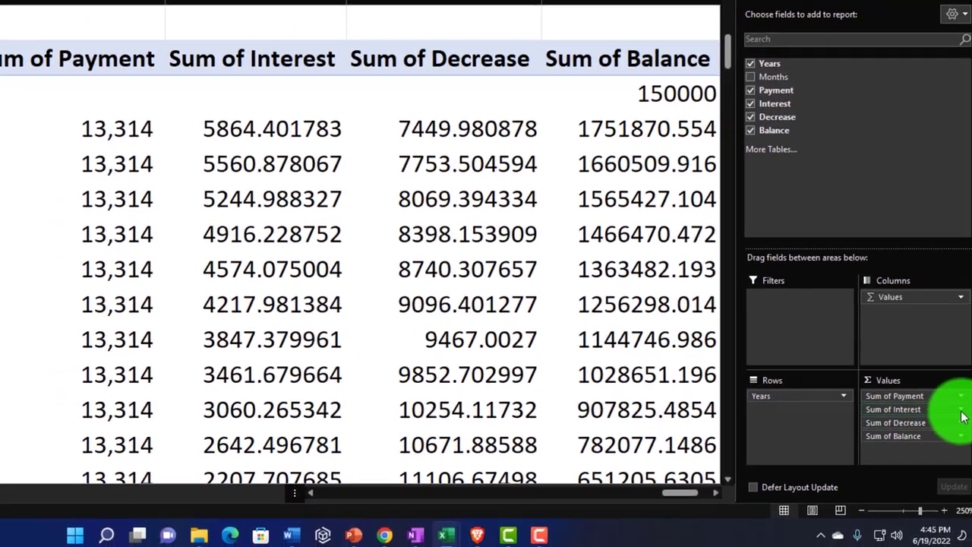
Step: Format the Sum of Interest values as Currency with no symbol, zero decimal places and negatives in red parentheses
left_click(969, 429)
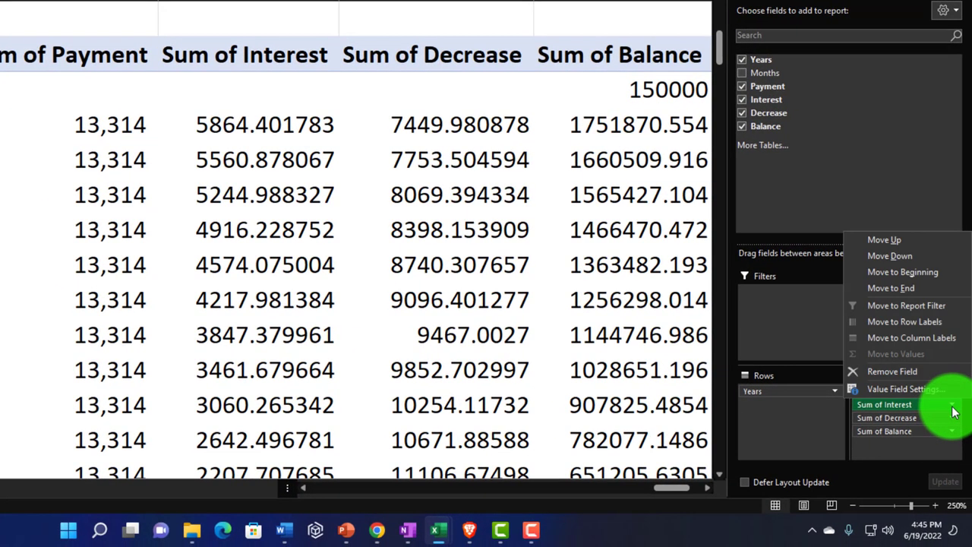
left_click(899, 392)
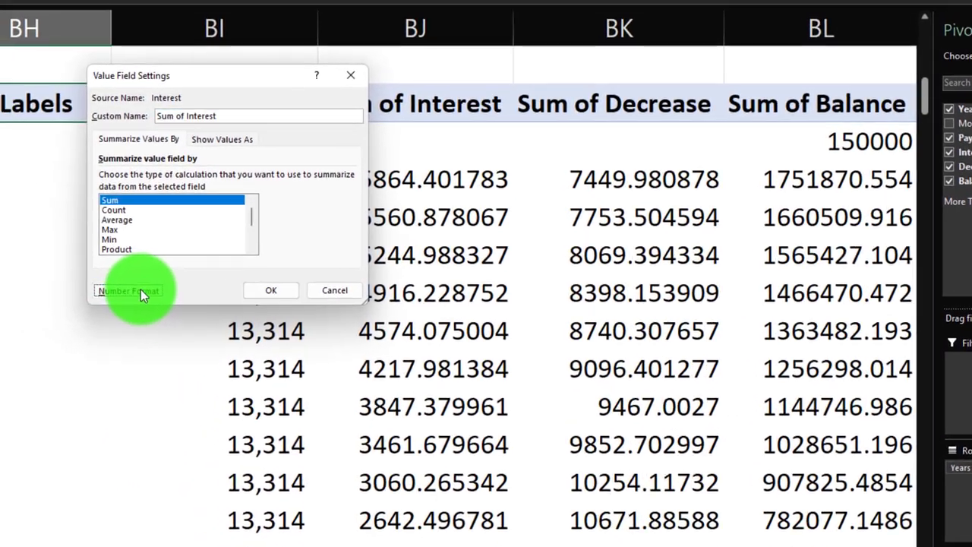
left_click(83, 261)
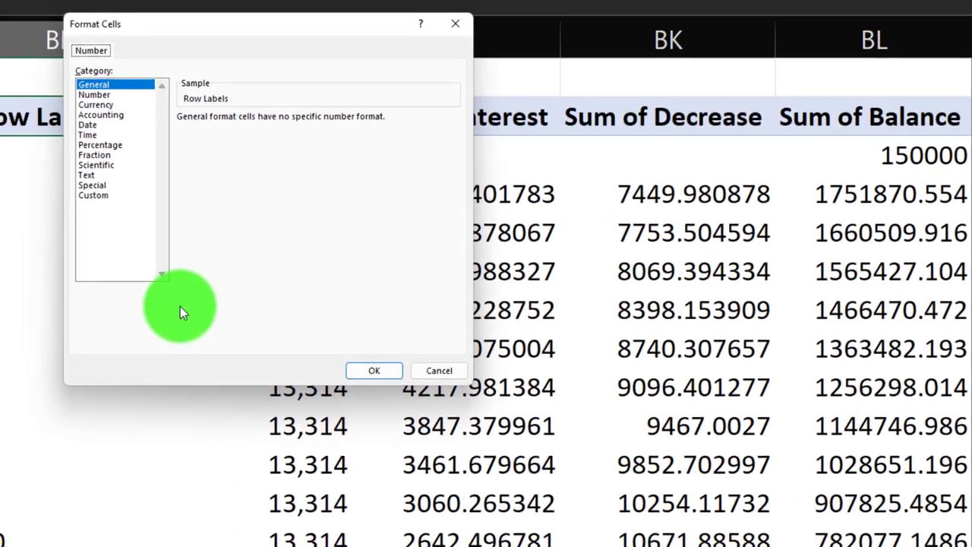
left_click(109, 107)
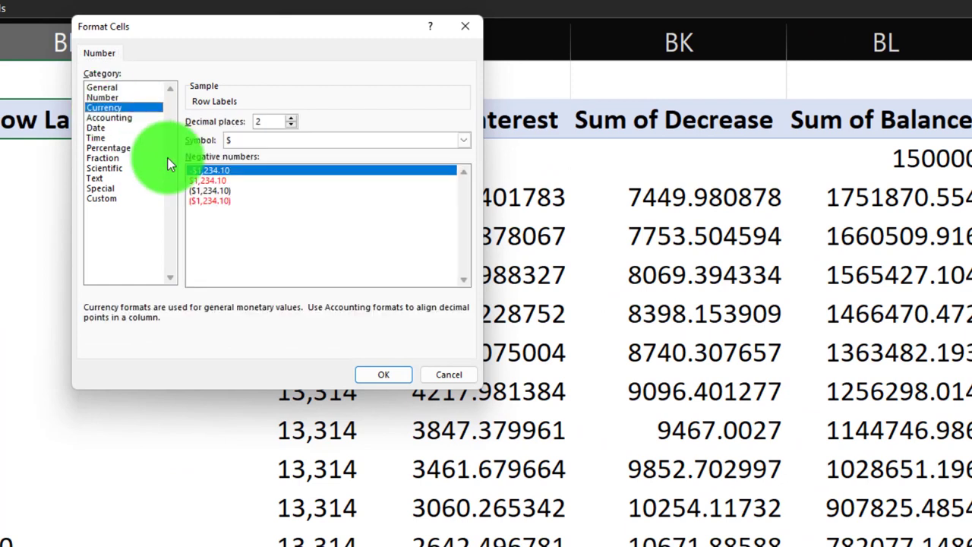
left_click(212, 201)
left_click(271, 143)
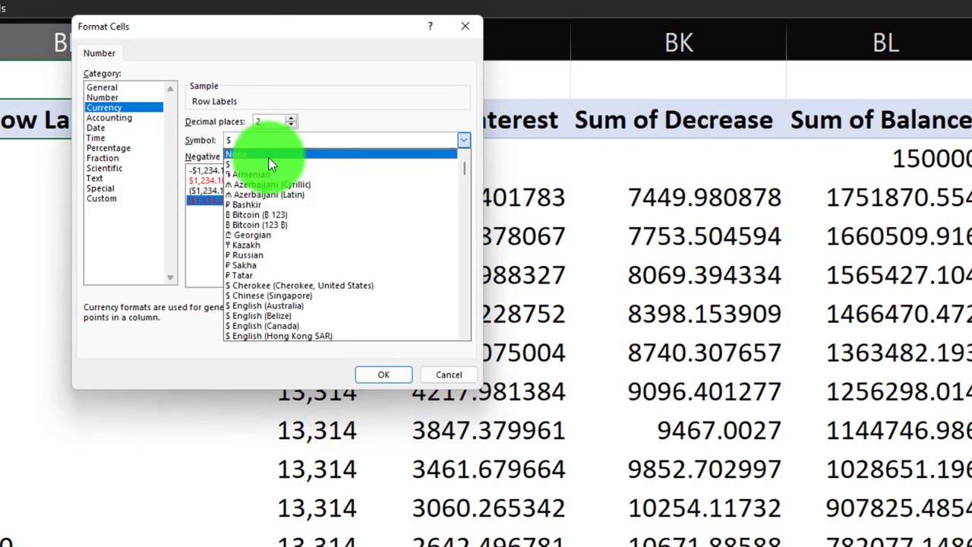
left_click(269, 155)
left_click(291, 125)
left_click(291, 125)
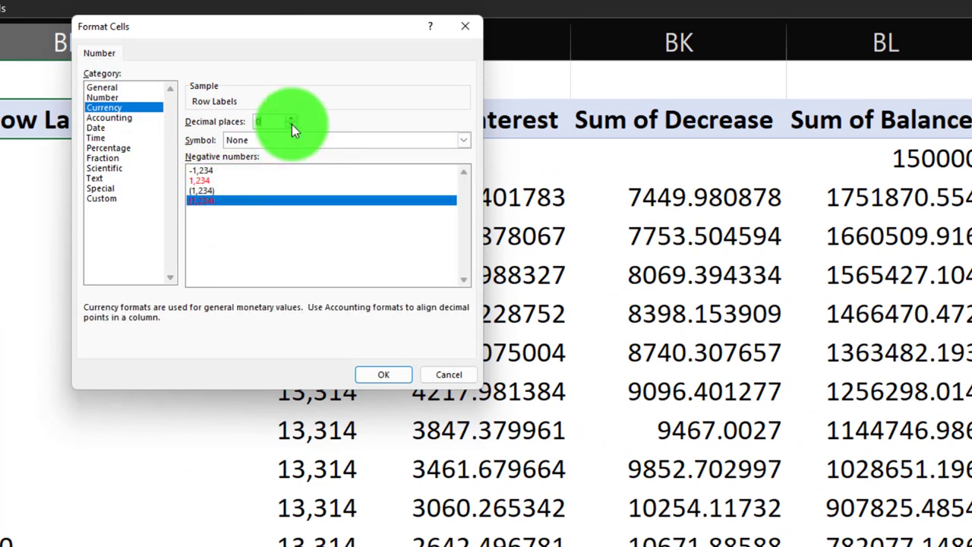
left_click(402, 375)
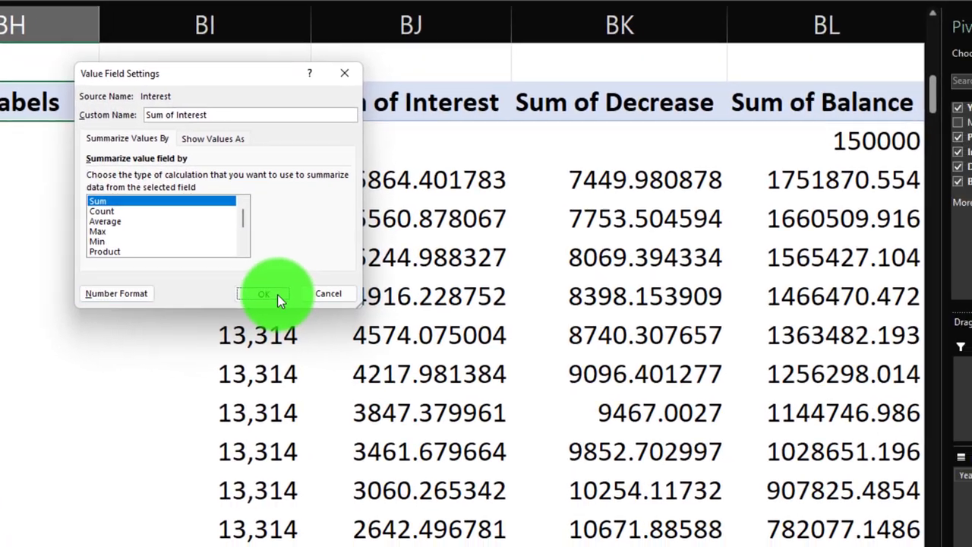
left_click(275, 296)
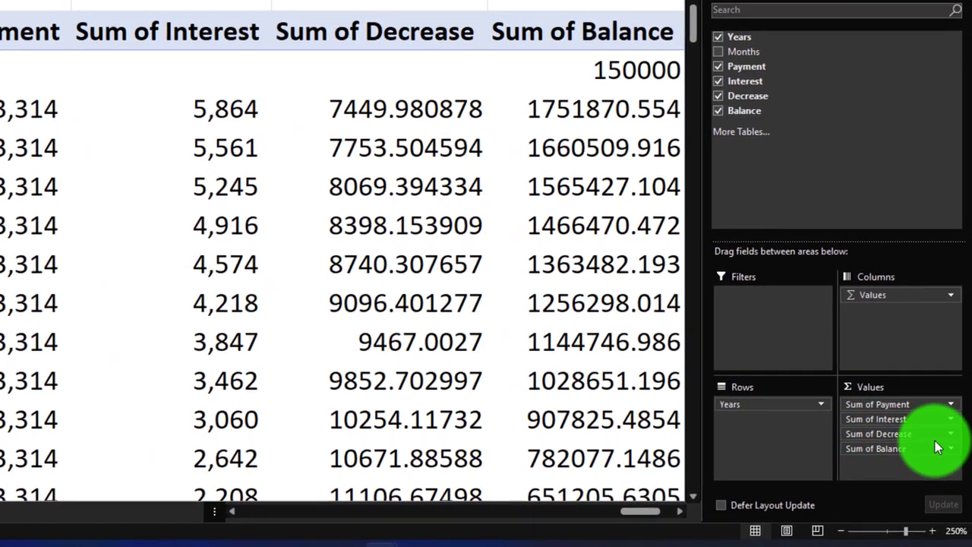
Step: Format the Sum of Decrease values as Currency with no symbol, zero decimal places and negatives in red parentheses
left_click(951, 437)
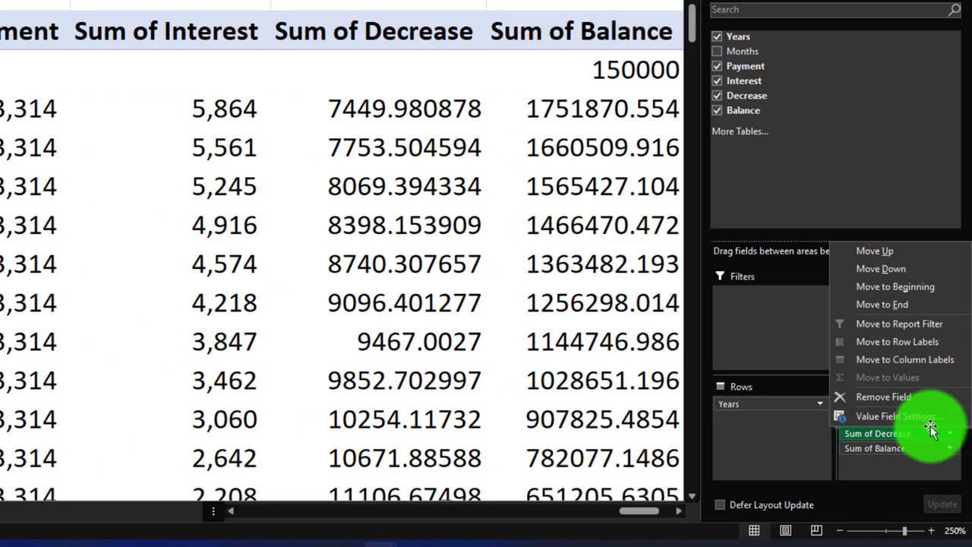
left_click(921, 422)
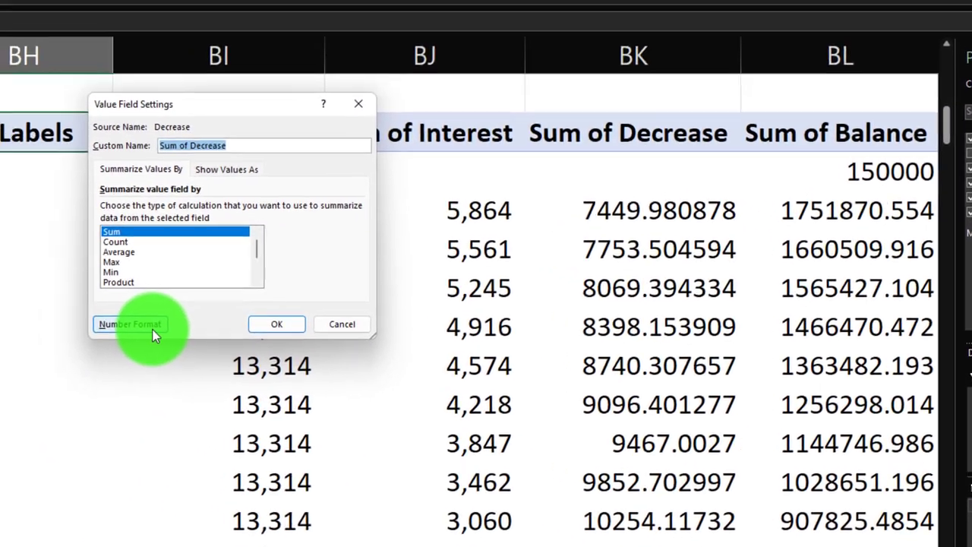
left_click(19, 275)
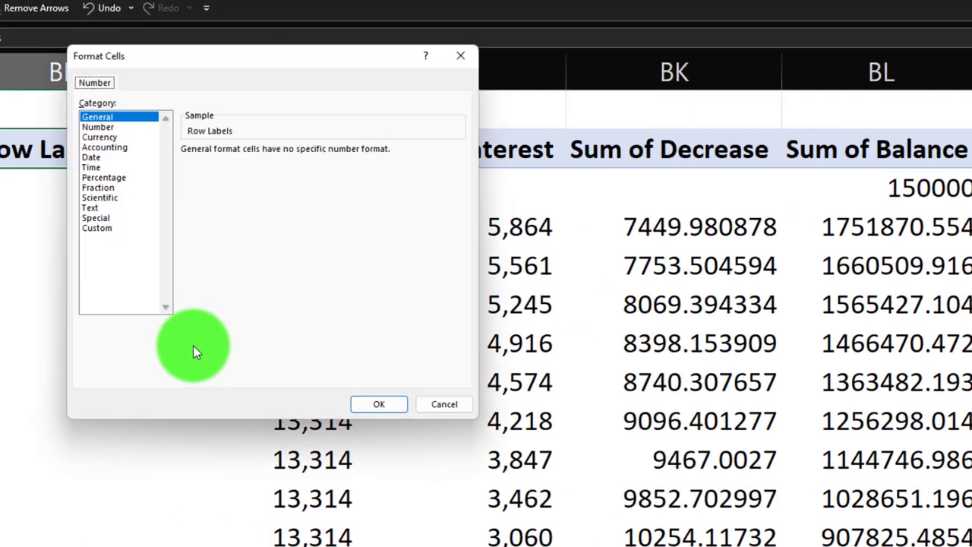
left_click(112, 139)
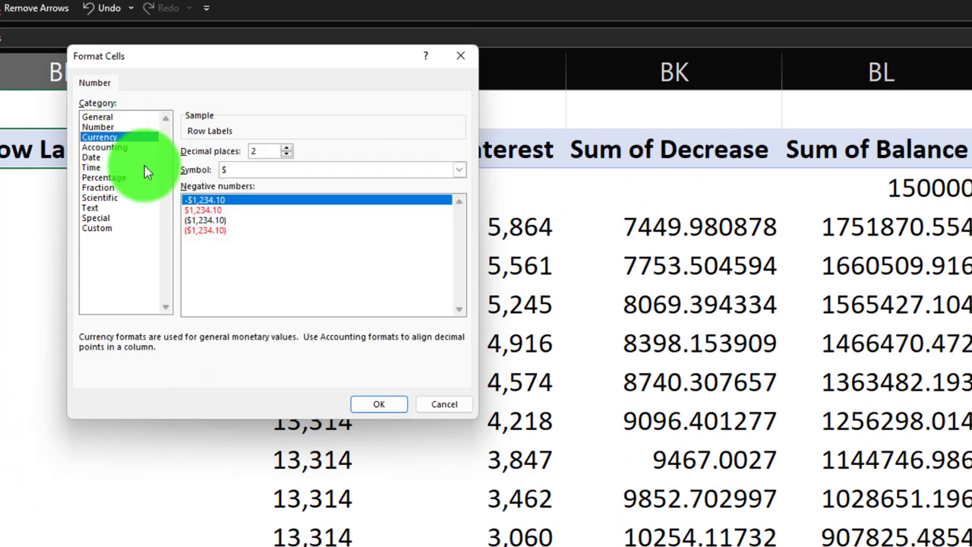
left_click(201, 230)
left_click(322, 171)
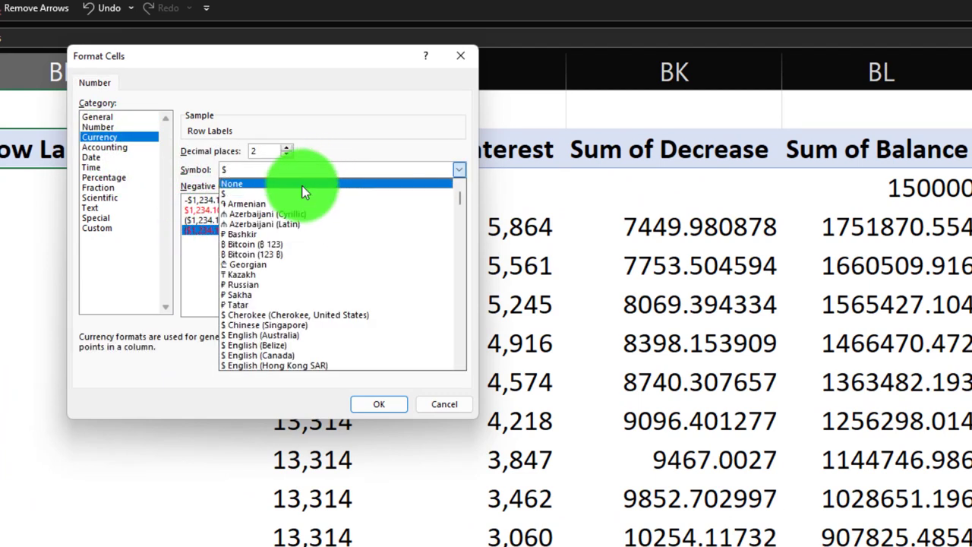
left_click(303, 185)
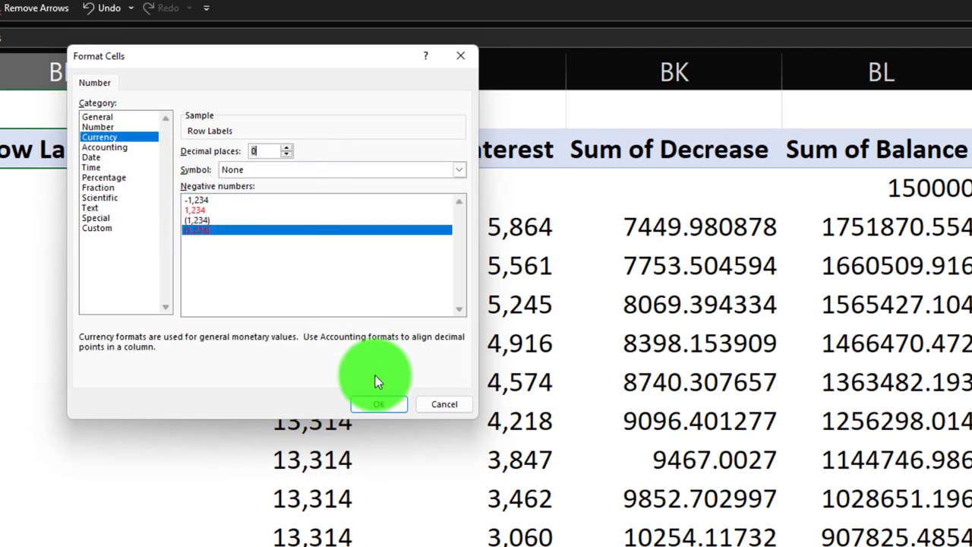
left_click(379, 403)
left_click(285, 323)
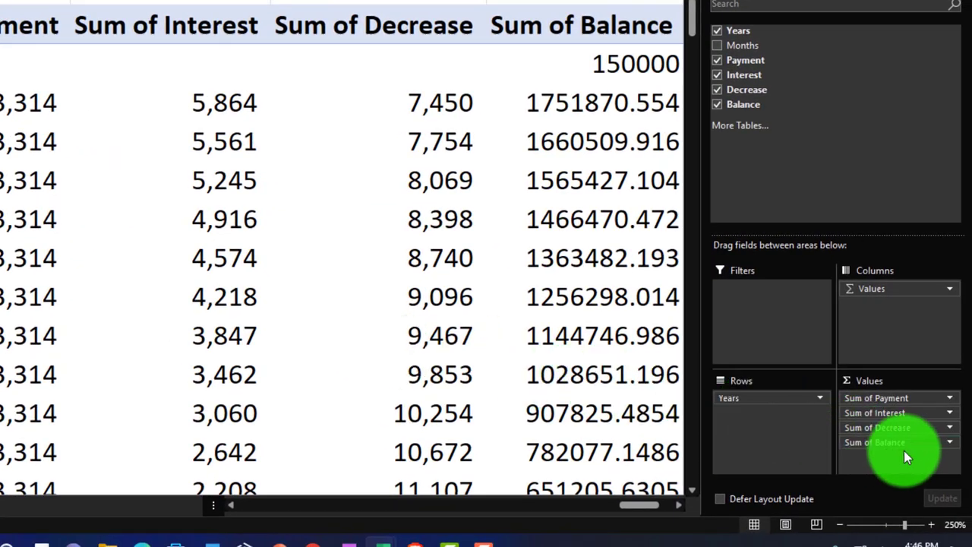
Step: Summarize the PivotTable's Balance field by Min instead of Sum
left_click(949, 444)
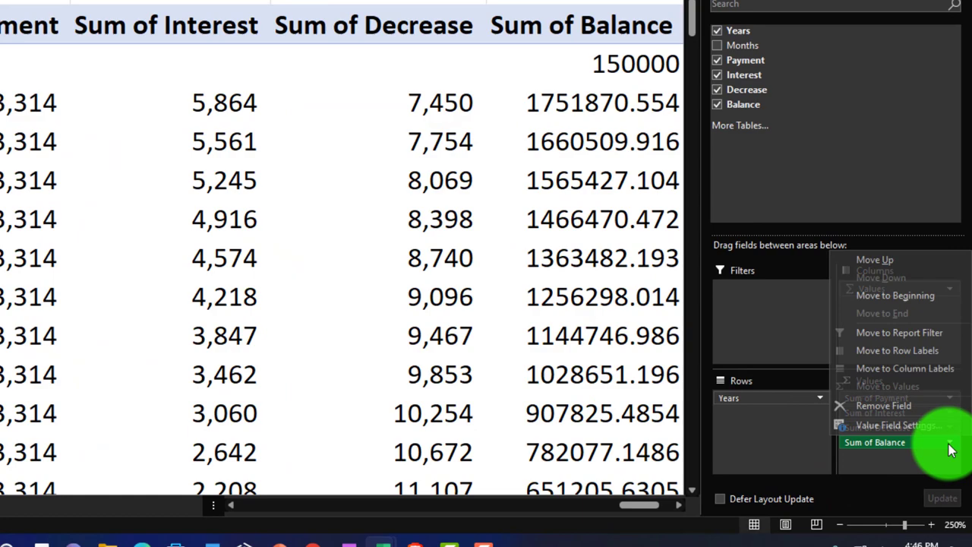
left_click(911, 432)
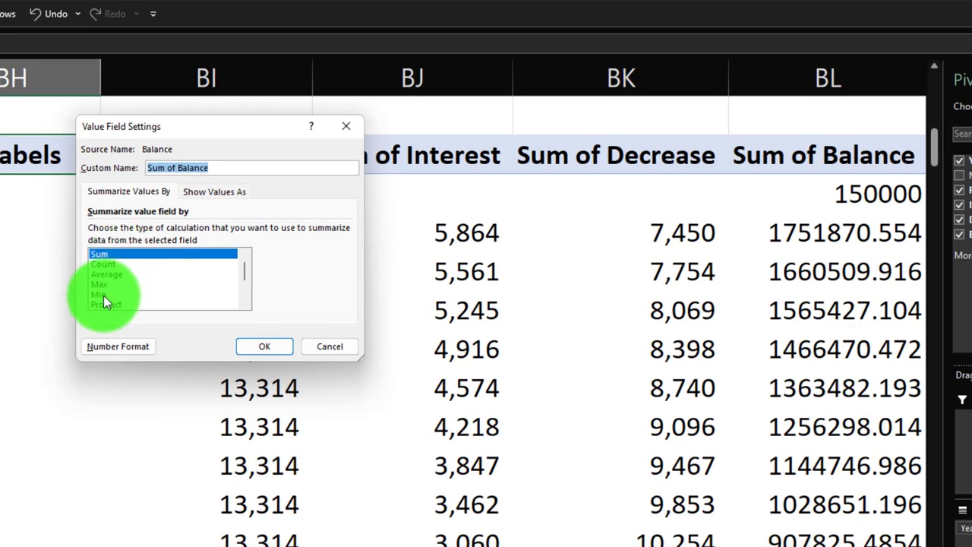
left_click(104, 295)
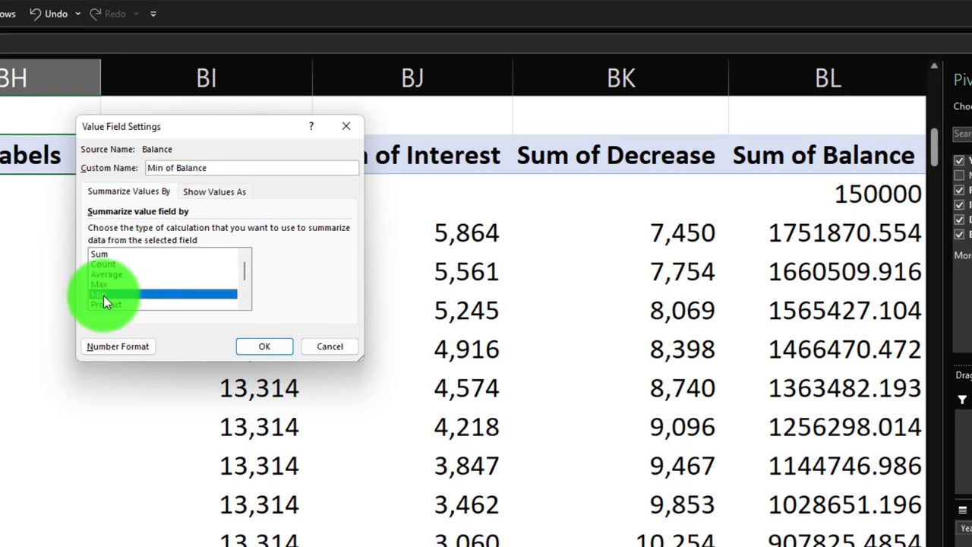
Step: Format the Min of Balance values as Currency with no symbol, zero decimal places and negatives in red parentheses
left_click(121, 346)
left_click(60, 143)
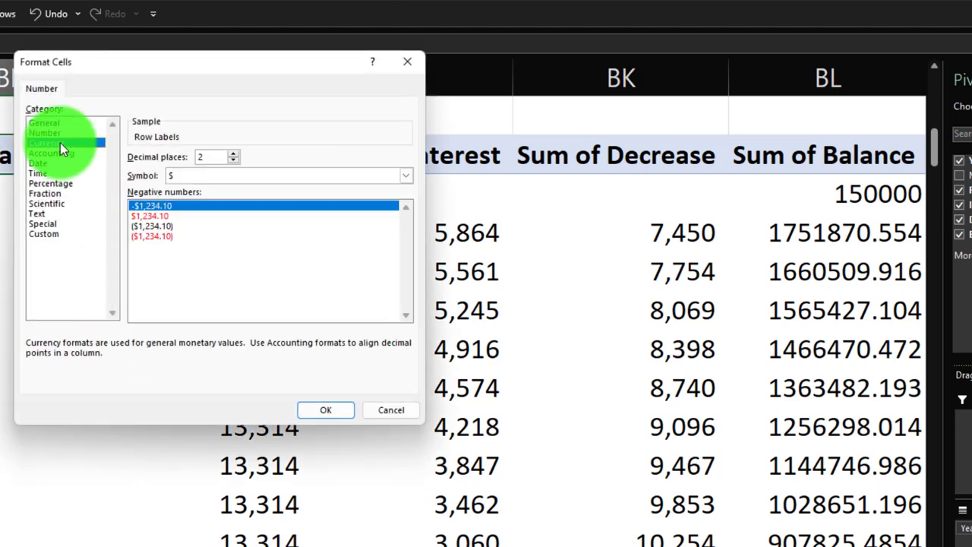
left_click(152, 236)
left_click(210, 183)
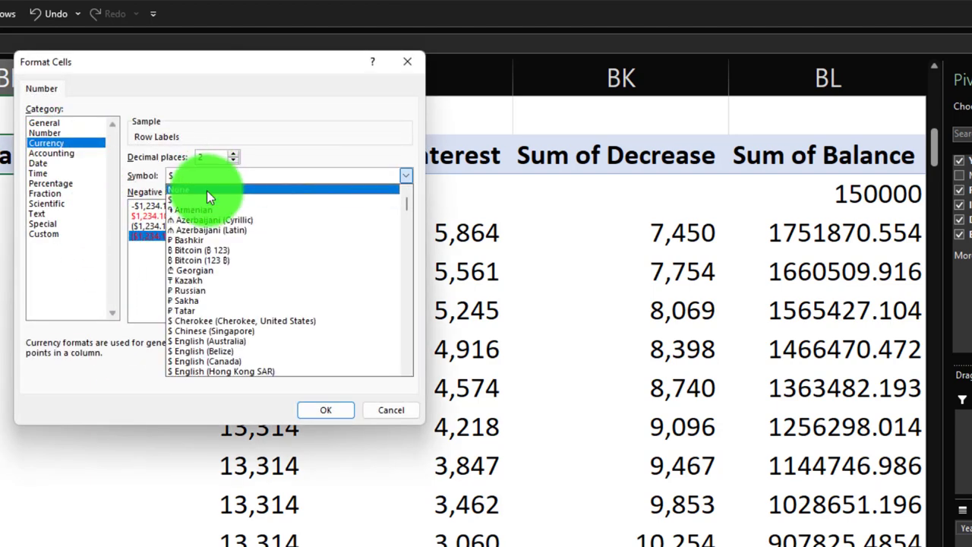
left_click(207, 190)
left_click(233, 161)
left_click(233, 161)
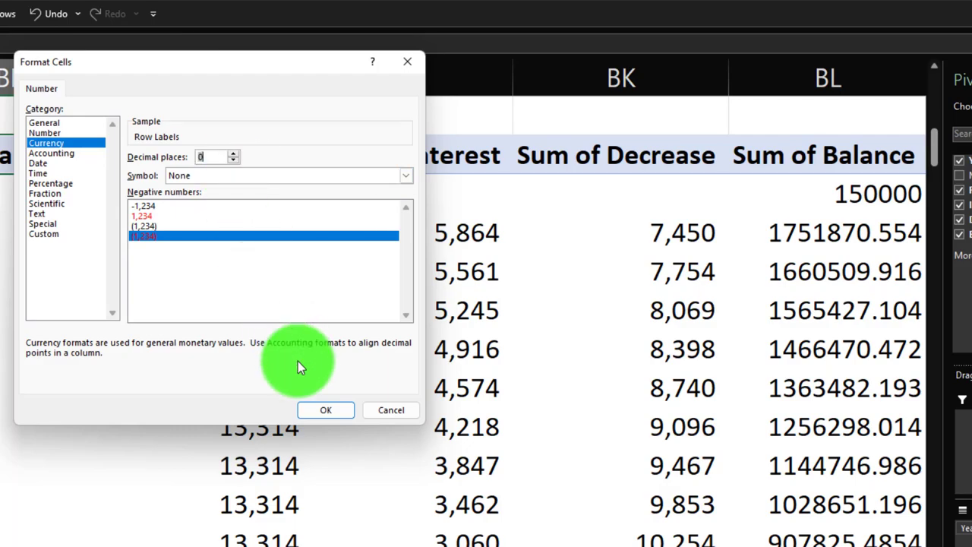
left_click(323, 409)
left_click(272, 346)
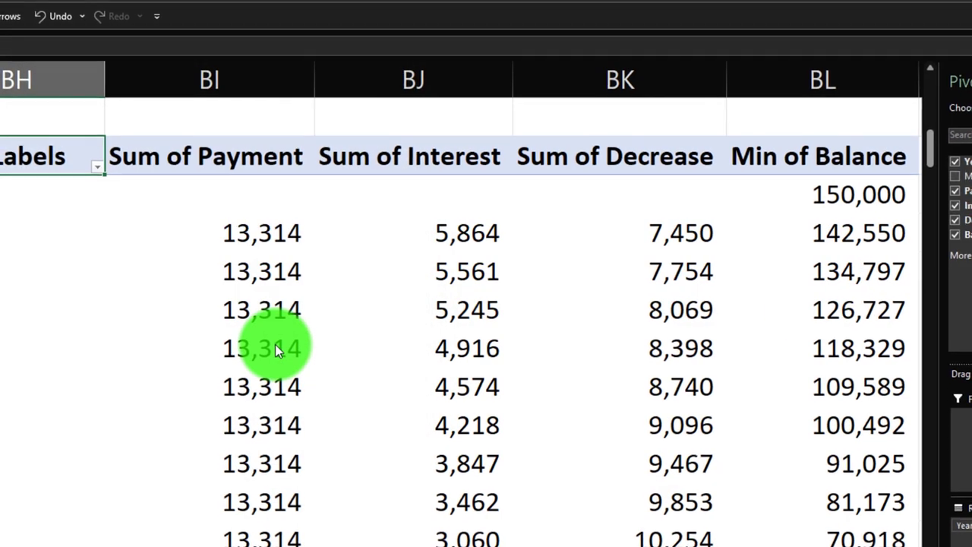
Step: Review the PivotTable down to its grand total and narrow columns BH through BL to one equal width
scroll(429, 452, "down", 3)
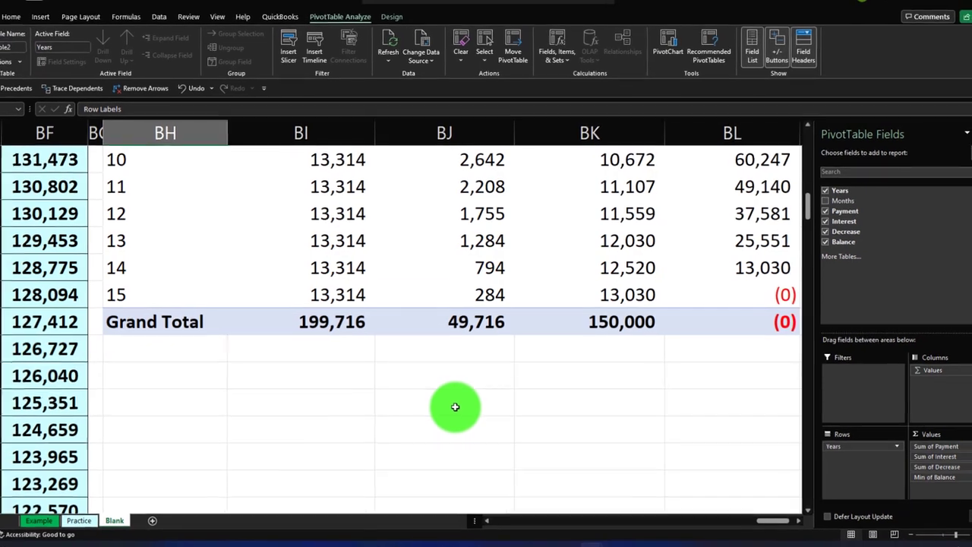
scroll(451, 410, "up", 10)
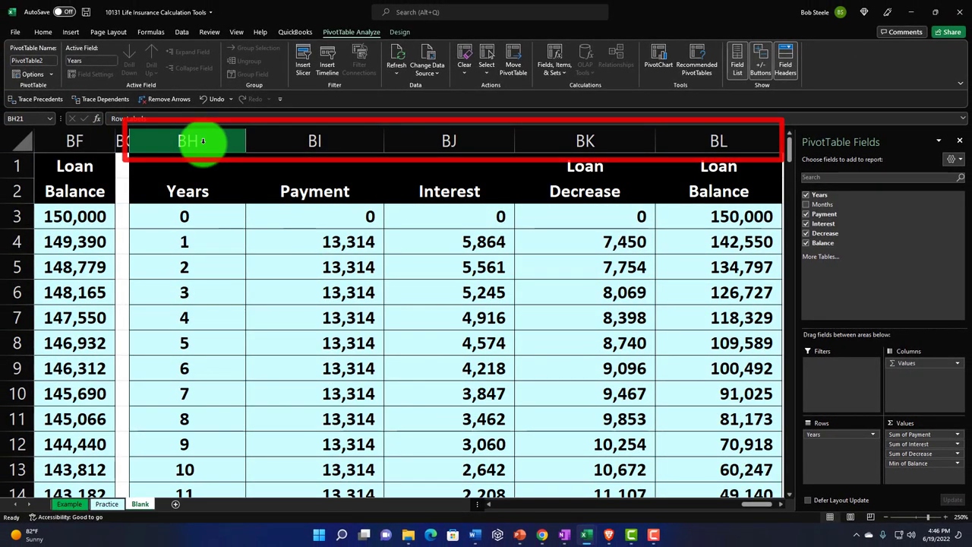
mouse_move(203, 141)
left_mouse_down()
mouse_move(673, 157)
mouse_move(640, 142)
mouse_move(528, 140)
left_mouse_up()
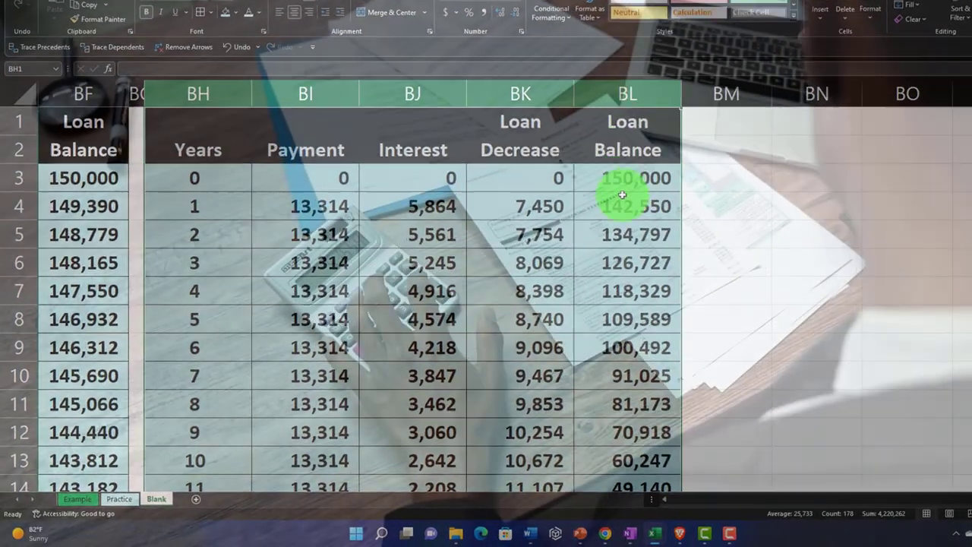
left_click(744, 241)
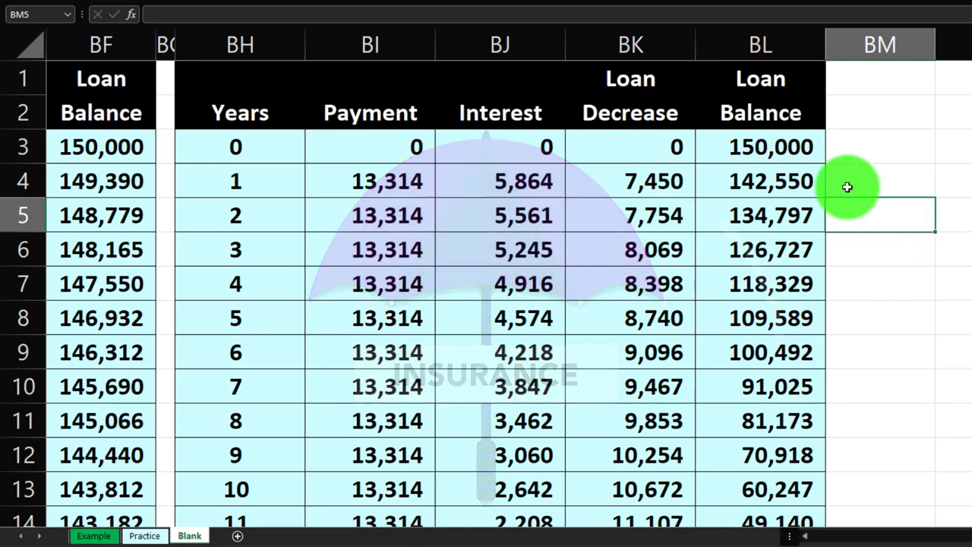
Step: Examine the yearly table's Loan Balance column against its Years, from year 0 down to year 6
left_click(759, 147)
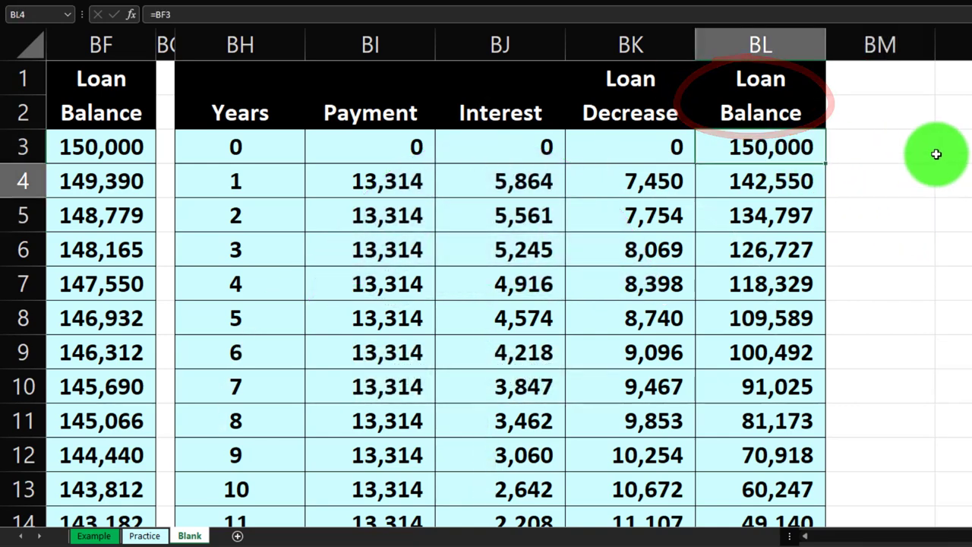
key("Left")
key("Left")
key("Left")
key("Left")
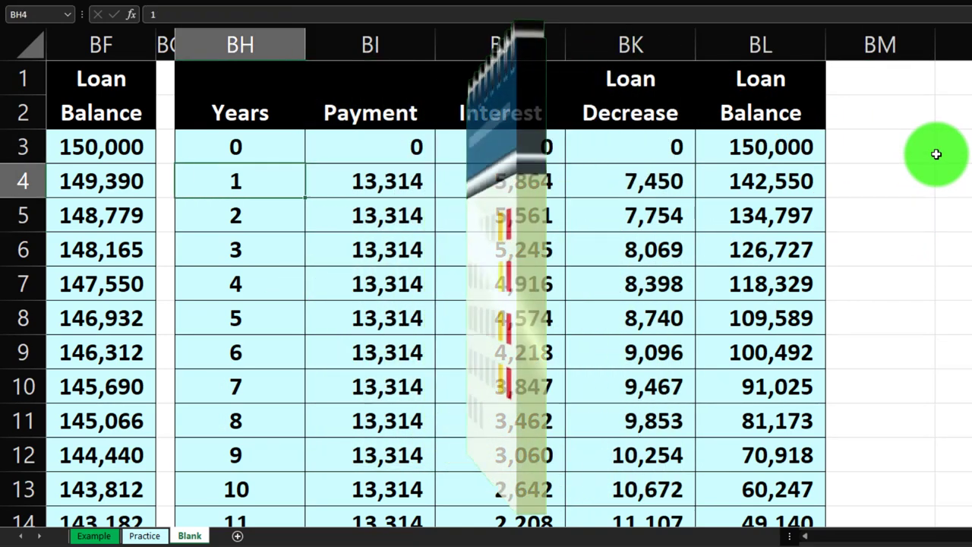
key("Right")
key("Right")
key("Right")
key("Right")
key("Down")
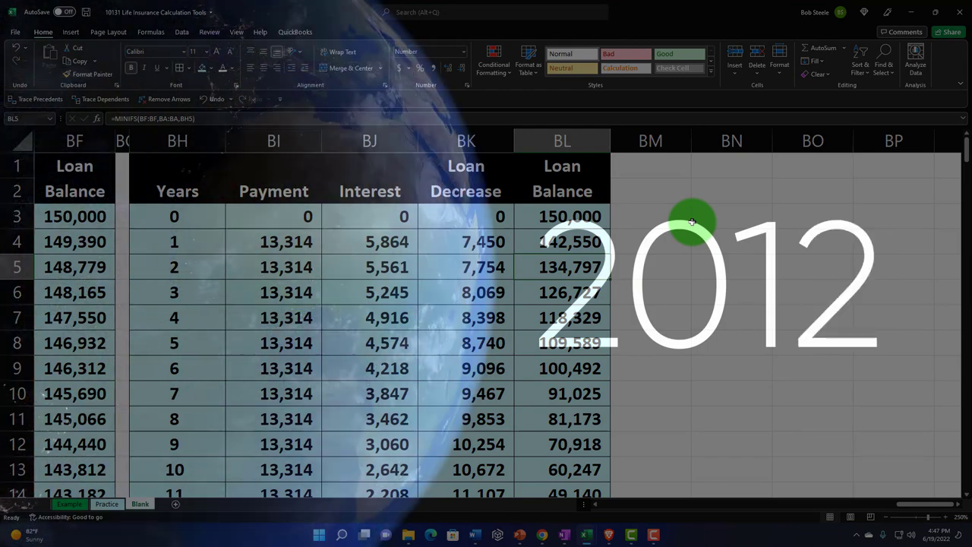
key("Down")
key("Down")
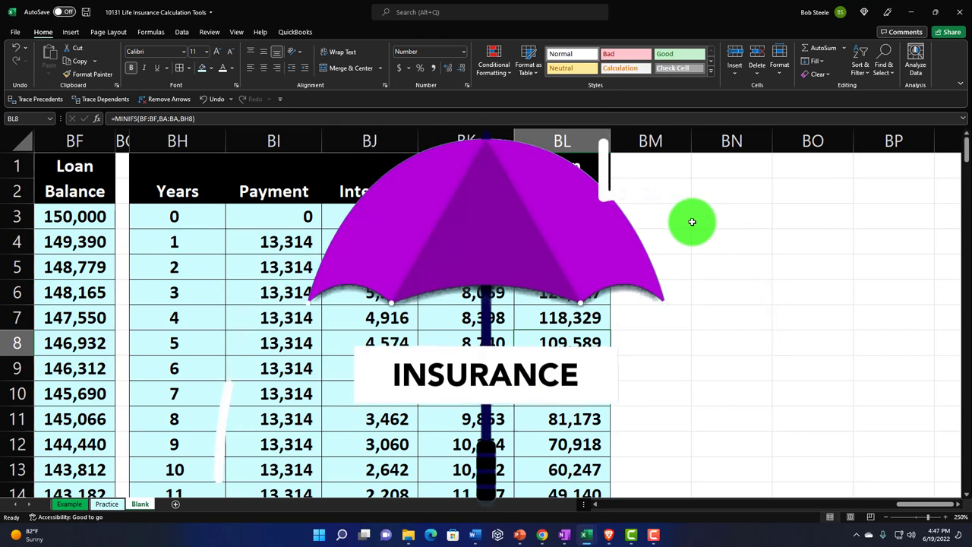
key("Down")
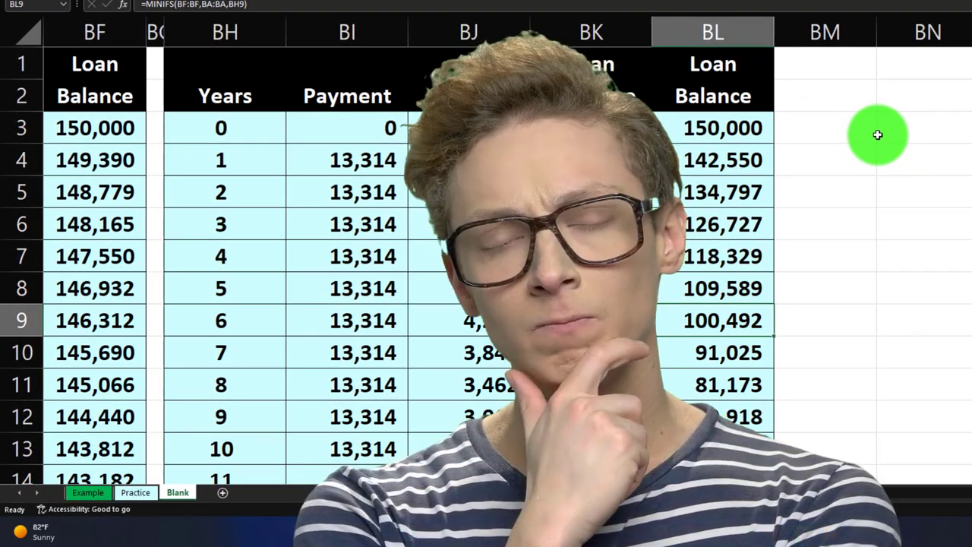
Step: Examine the yearly table's first row and follow the Payment column down to the Total row
key("Up")
key("Up")
key("Up")
key("Up")
key("Up")
key("Up")
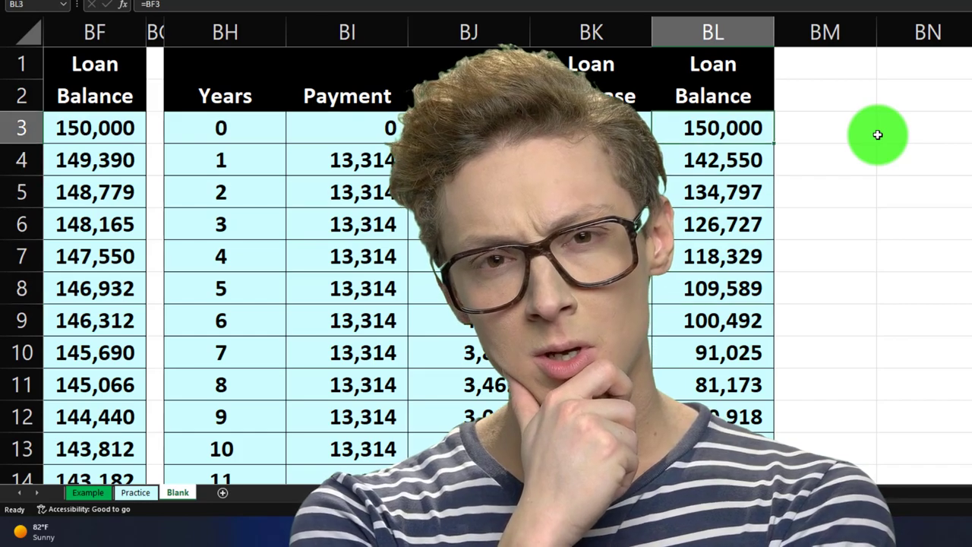
key("Left")
key("Left")
key("Left")
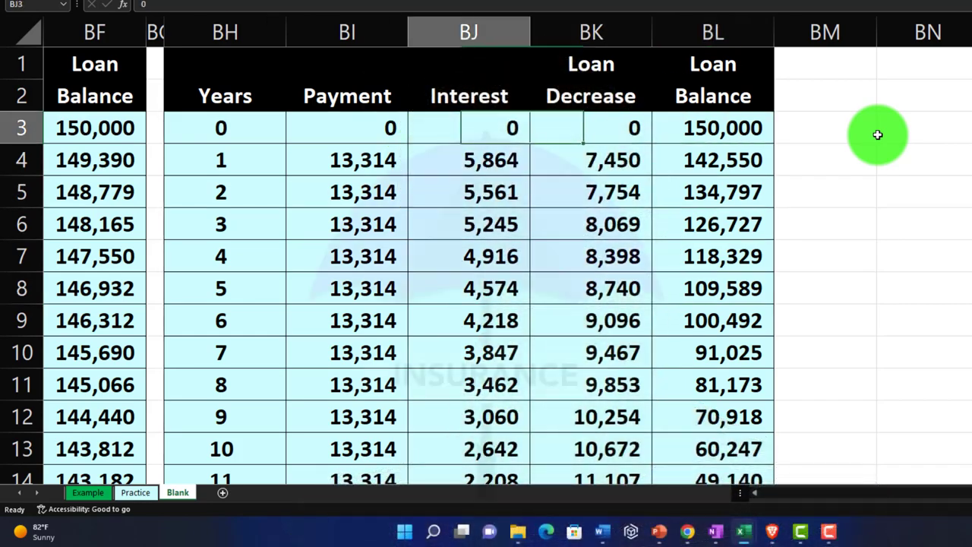
key("Down")
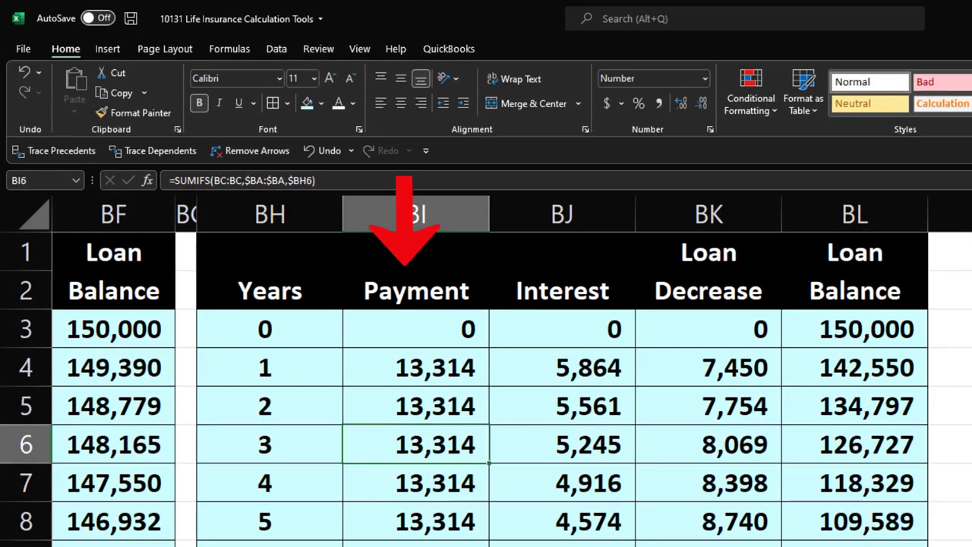
left_click(416, 544)
key("Down")
key("Down")
key("Down")
key("Down")
key("Down")
key("Down")
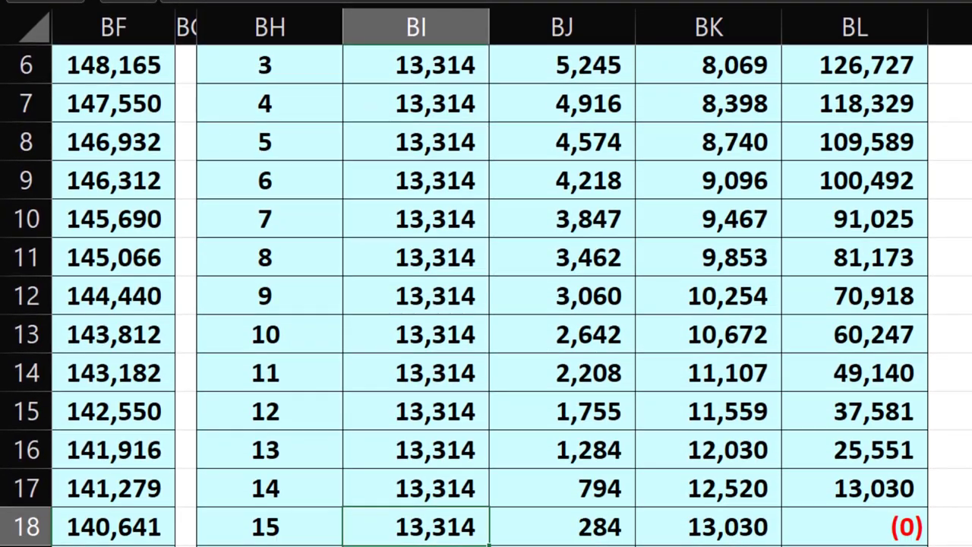
key("Down")
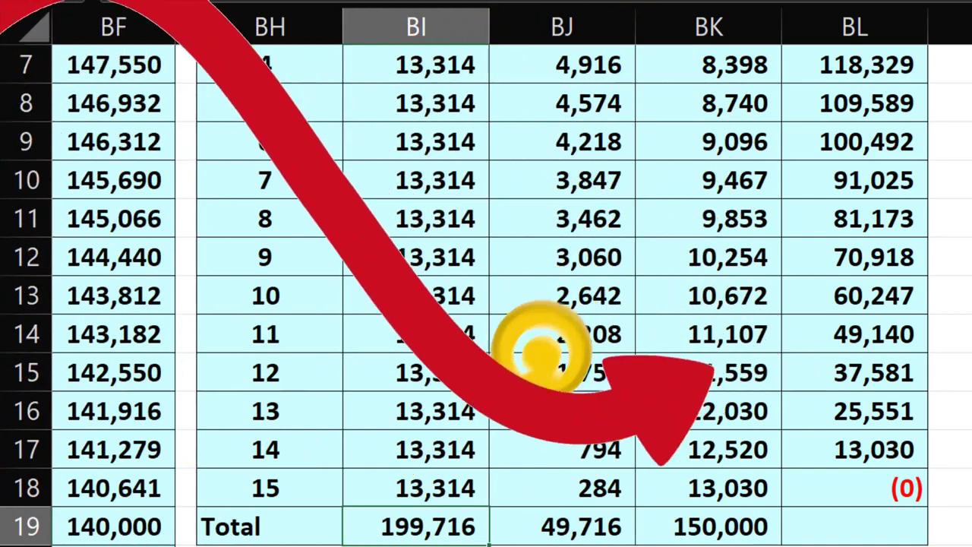
Step: Narrow the Years column BH of the yearly summary table
left_click(464, 486)
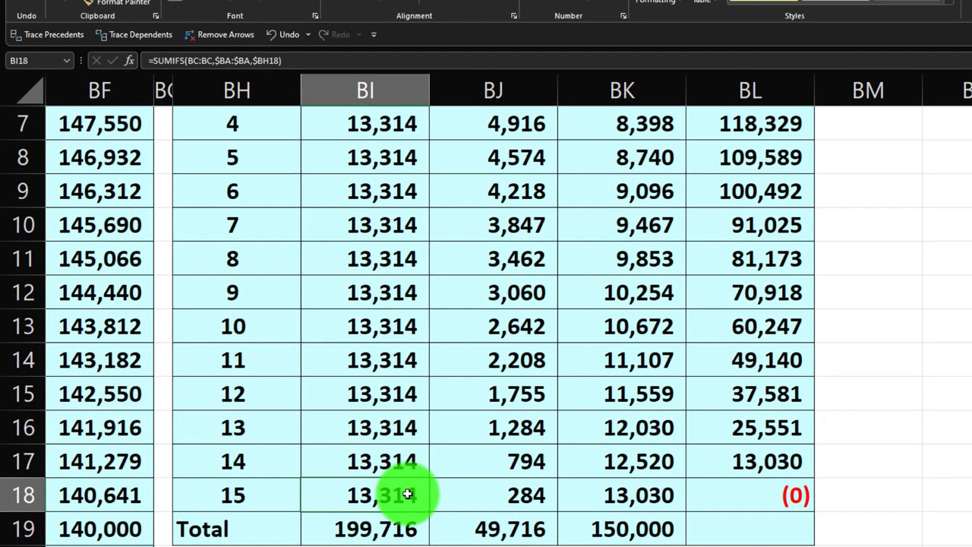
scroll(408, 494, "up", 2)
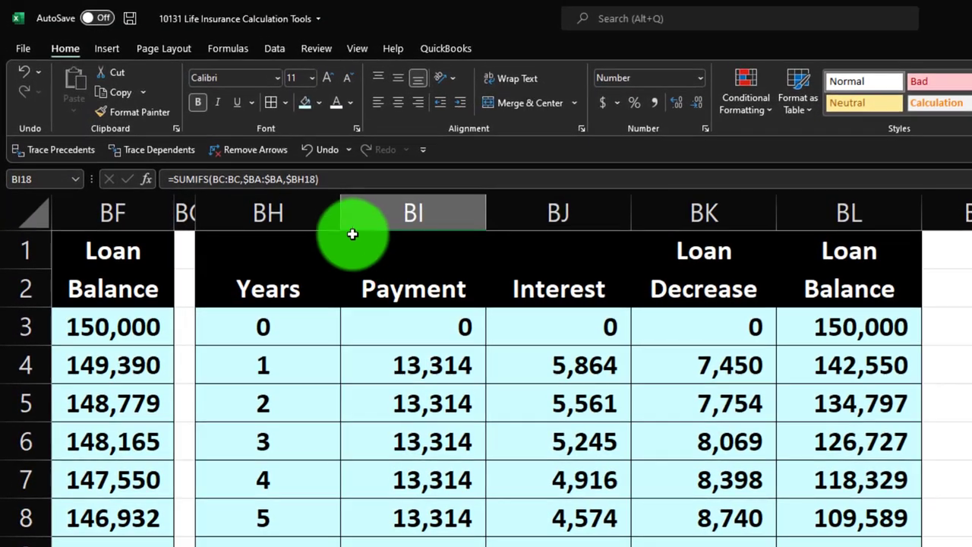
left_click_drag(343, 216, 305, 215)
Step: Examine the starting loan balance in BL3 and the year 1 payment formula in BI4
left_click(780, 332)
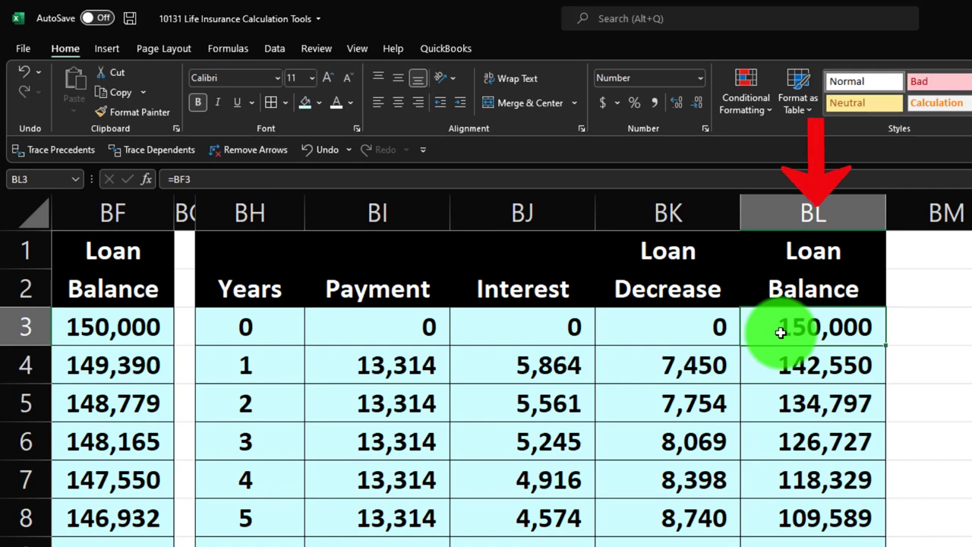
key("Left")
key("Left")
key("Left")
key("Left")
key("Down")
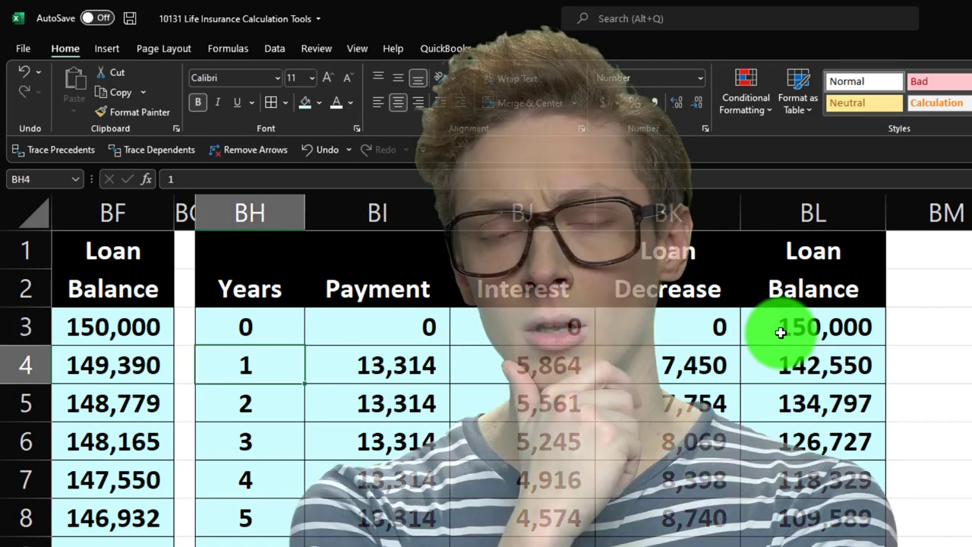
key("Right")
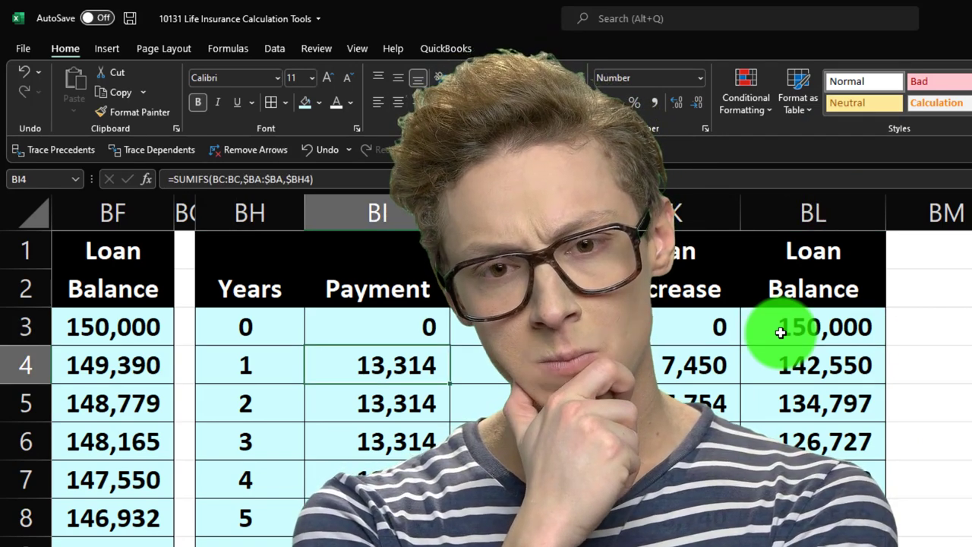